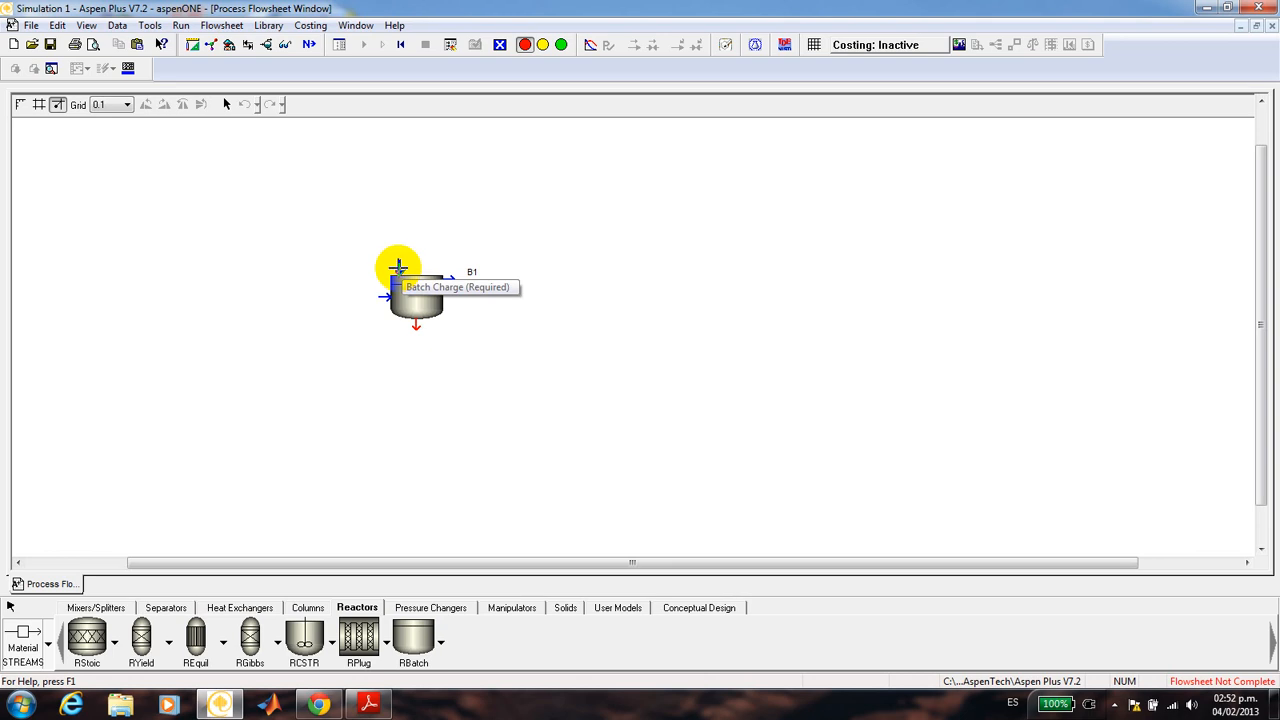
Connect material streams to the batch charge, continuous feed and product ports of reactor B1
click(398, 266)
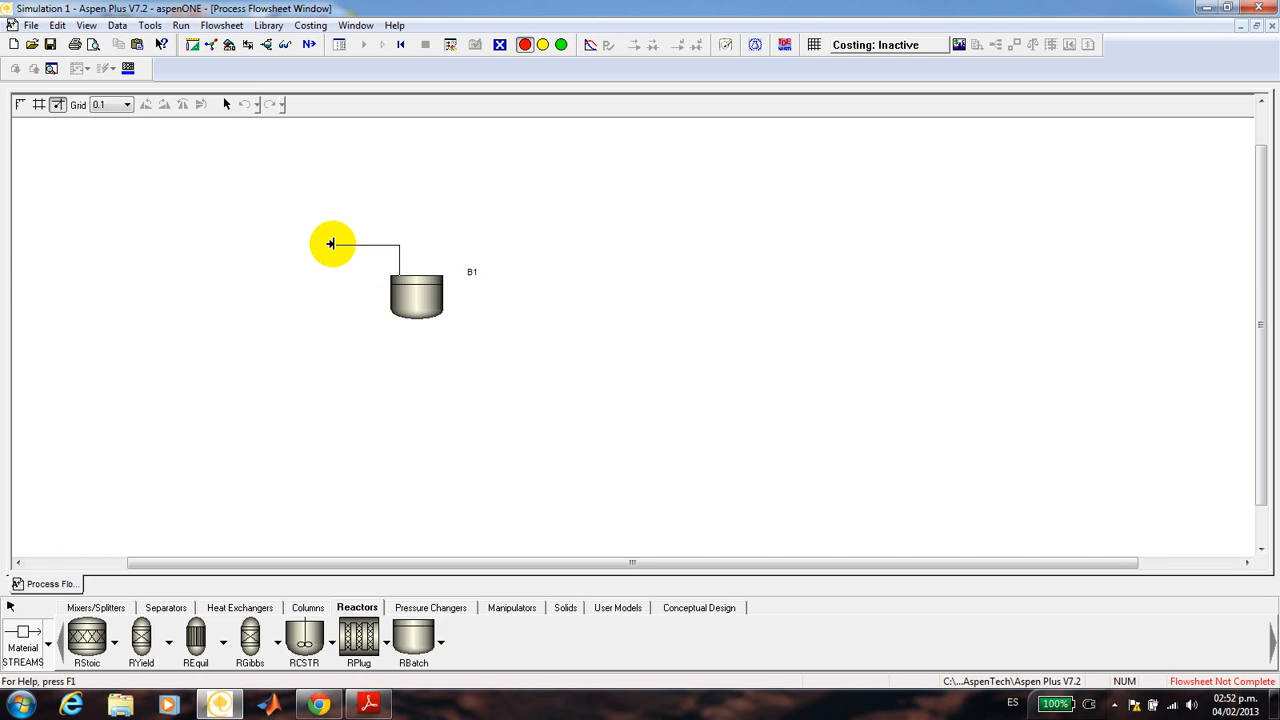
click(328, 244)
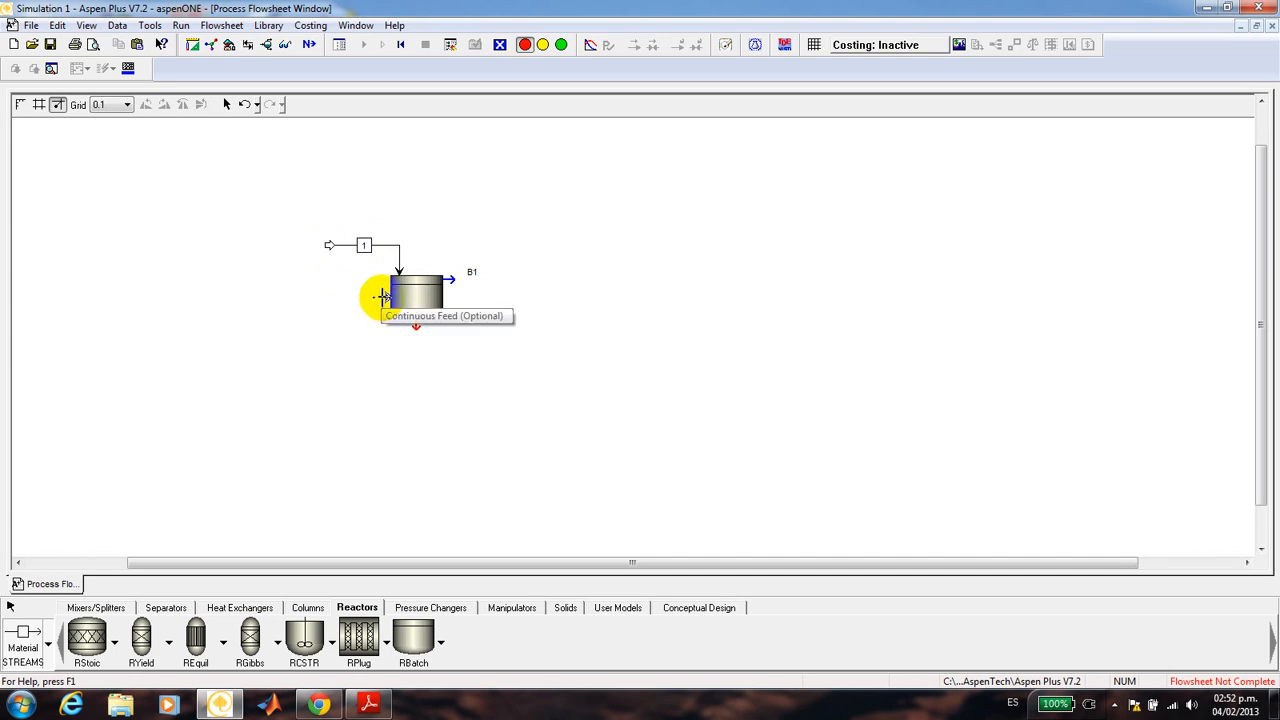
click(384, 296)
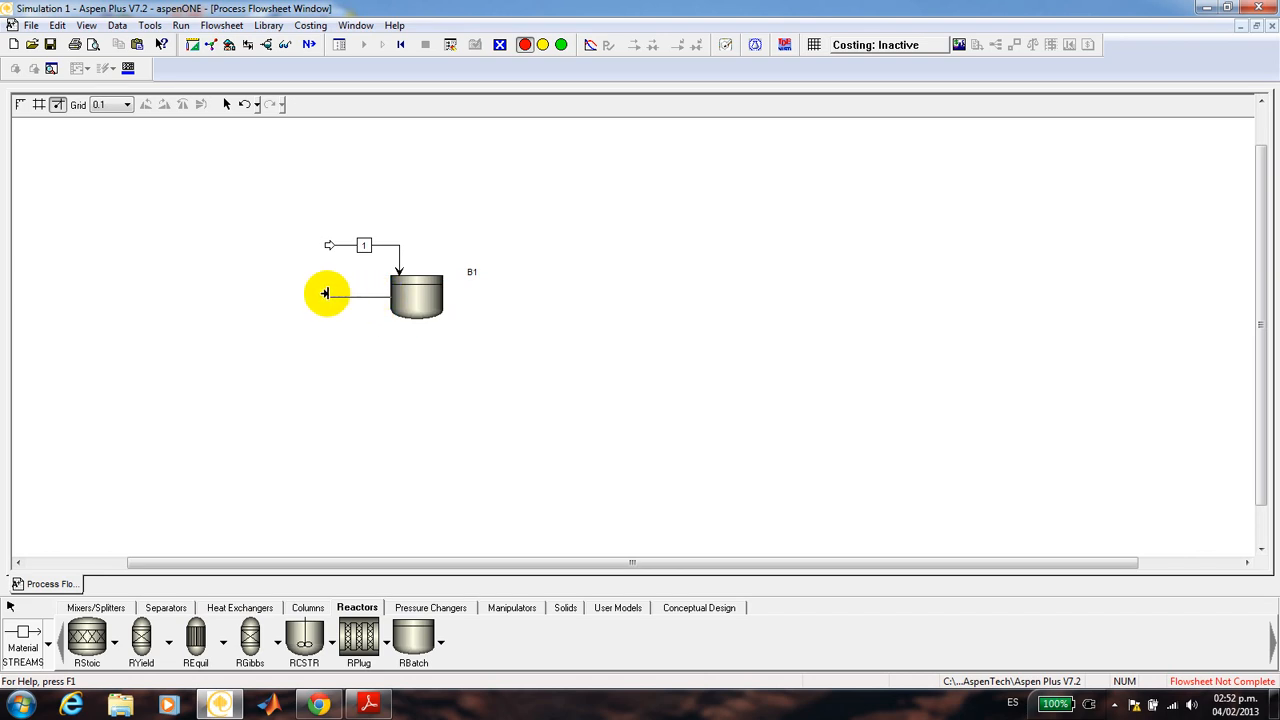
click(326, 292)
click(415, 327)
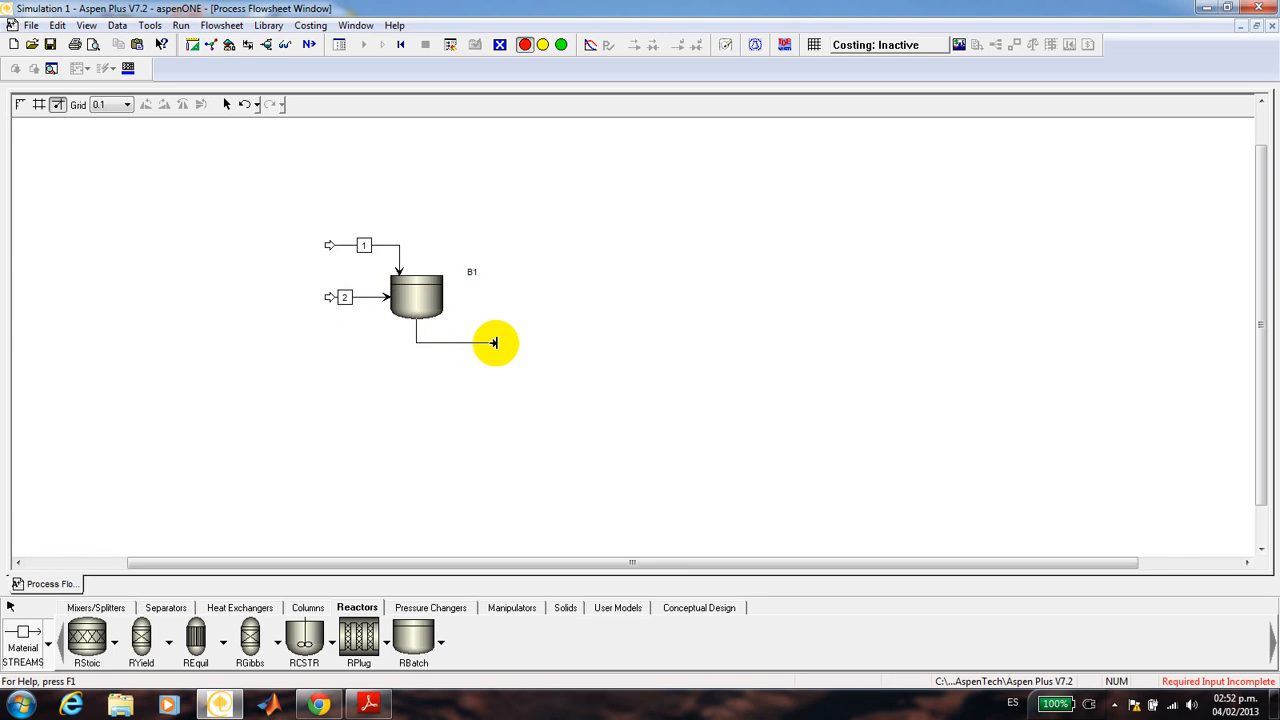
click(494, 343)
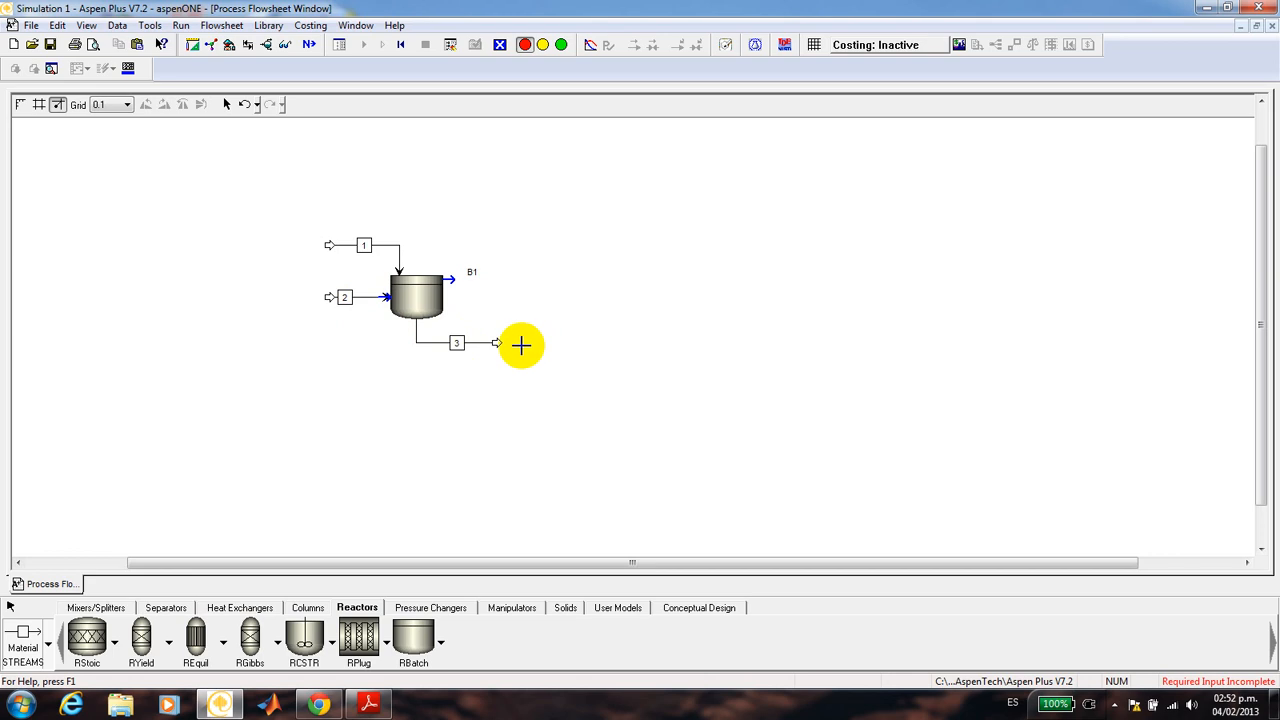
right_click(521, 345)
Rename batch charge stream 1 as CHARGE
right_click(365, 247)
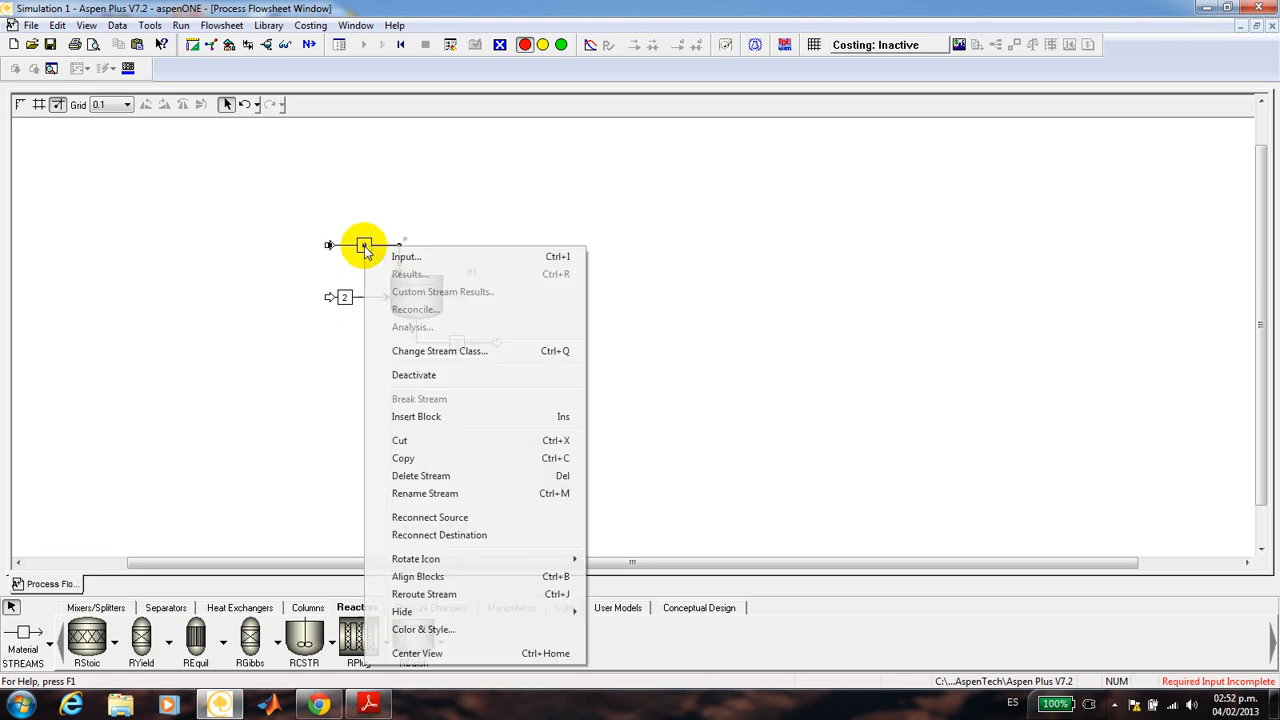
click(445, 494)
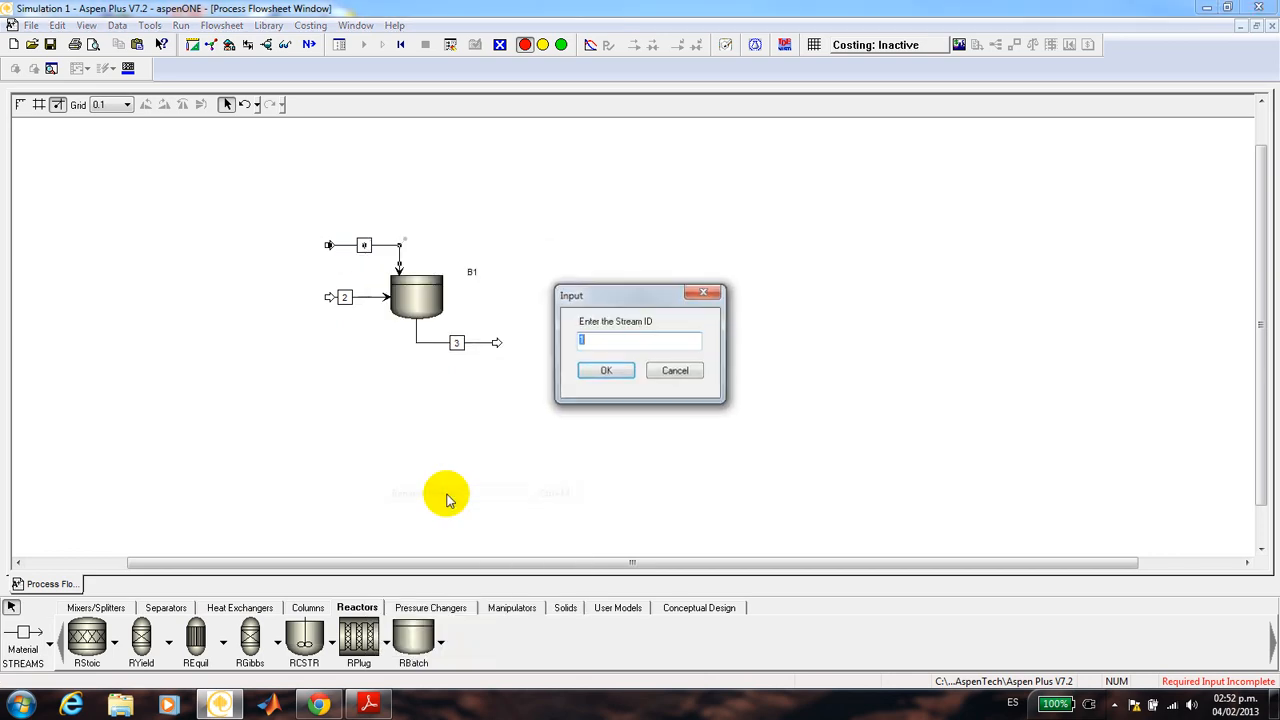
text(CHARF)
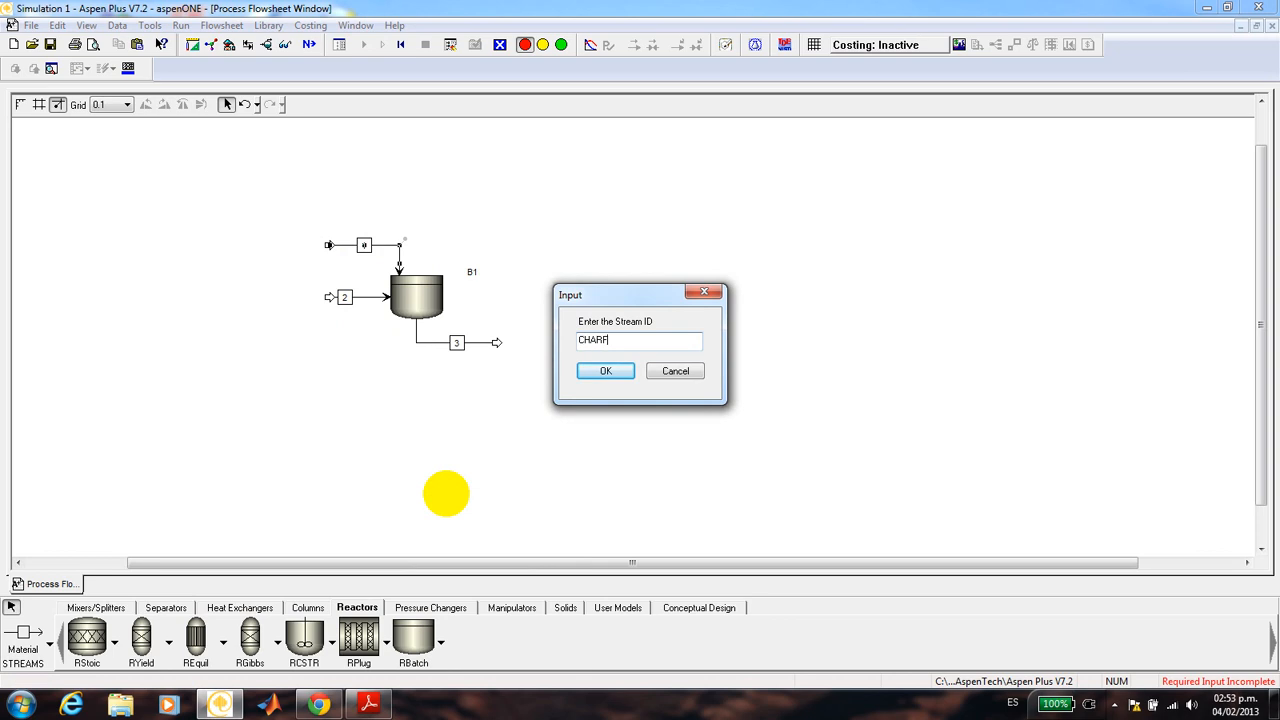
text(E)
key(BackSpace)
key(BackSpace)
text(GE)
click(606, 372)
Rename continuous feed stream 2 as F and product stream 3 as P
right_click(345, 297)
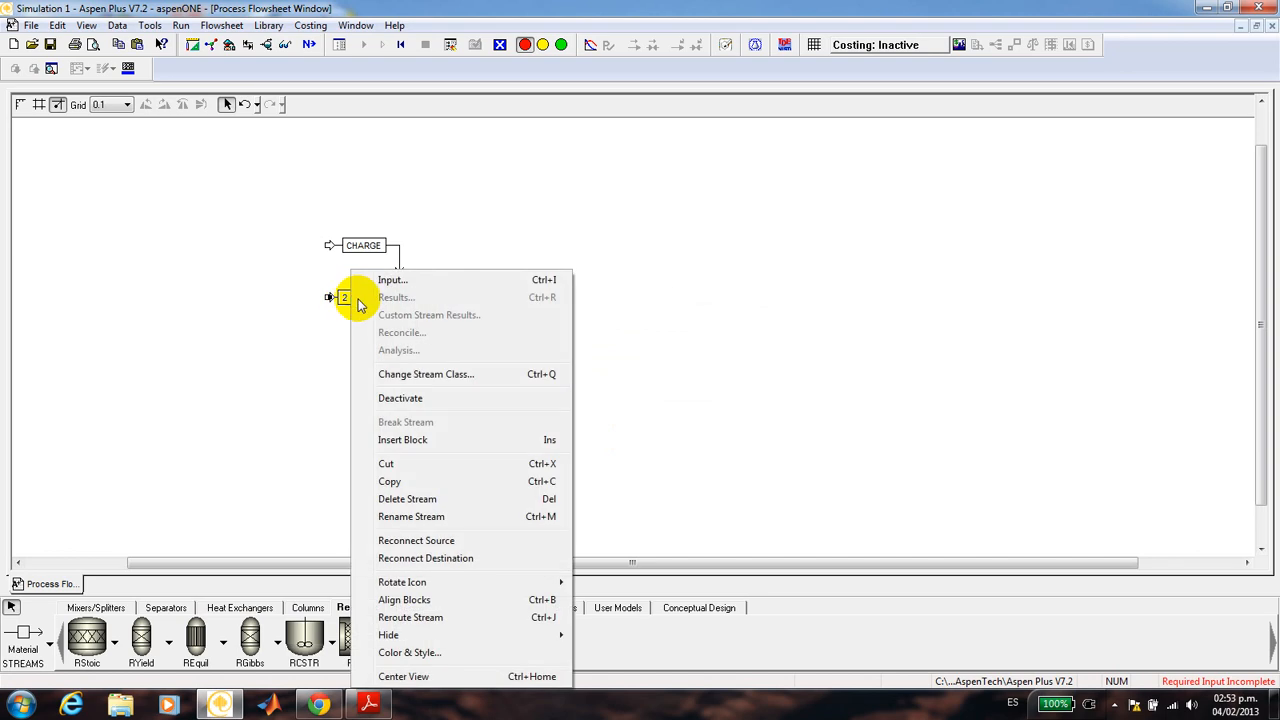
click(424, 515)
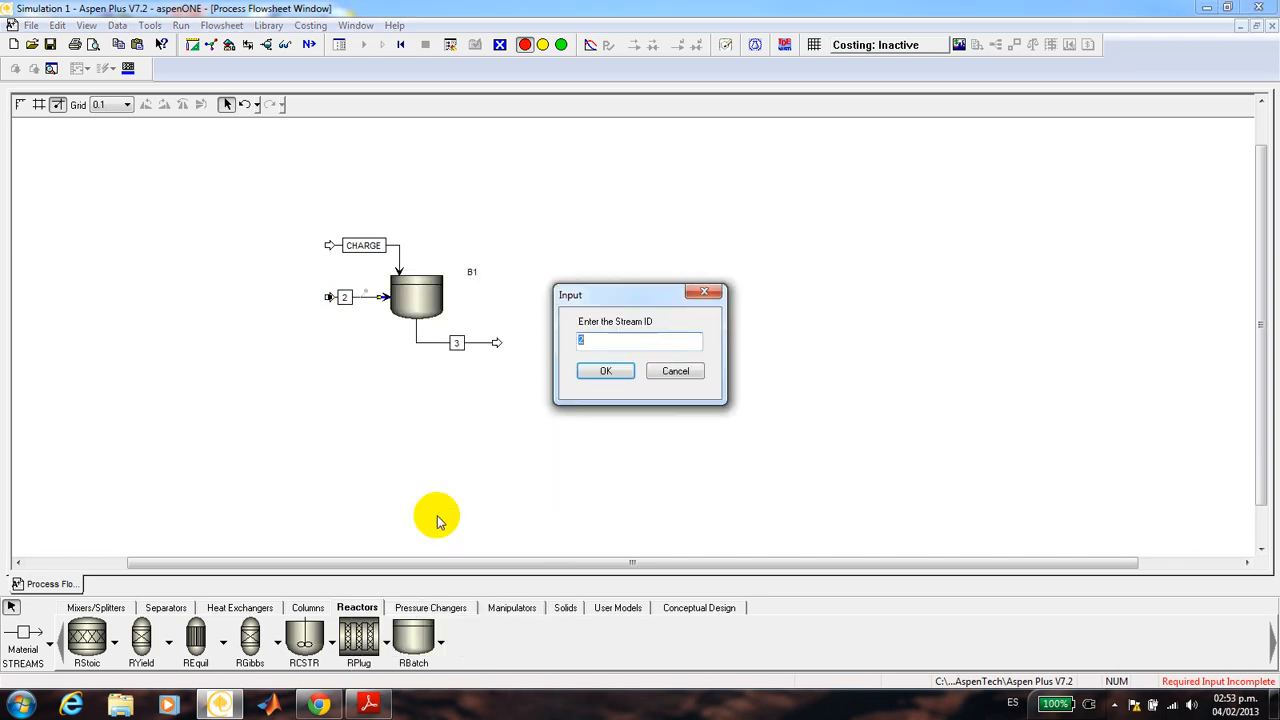
text(F)
key(Return)
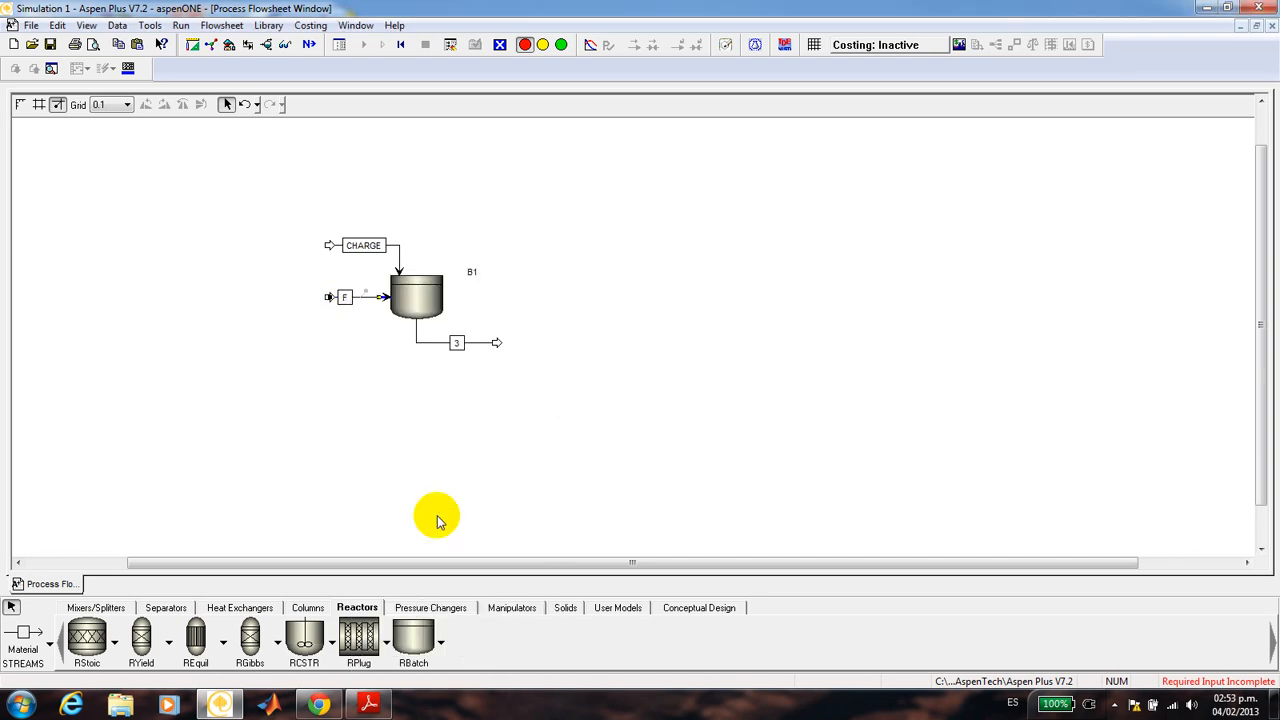
right_click(456, 344)
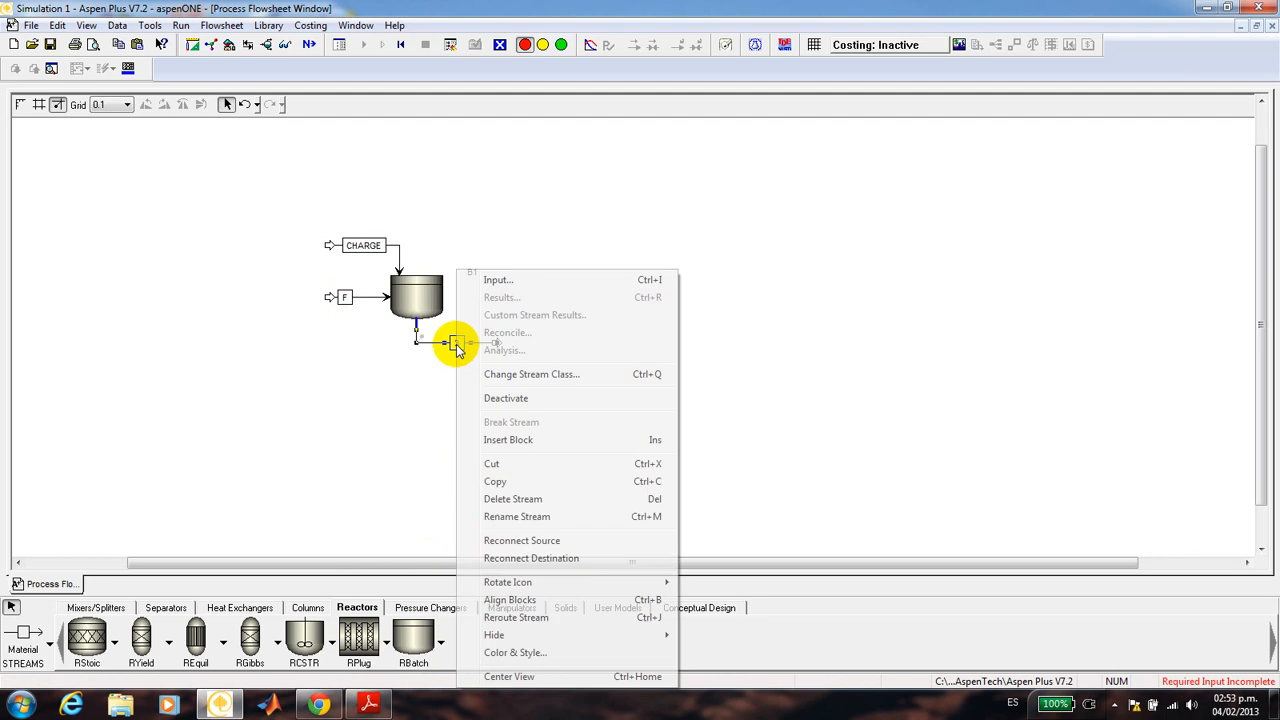
click(526, 516)
text(P)
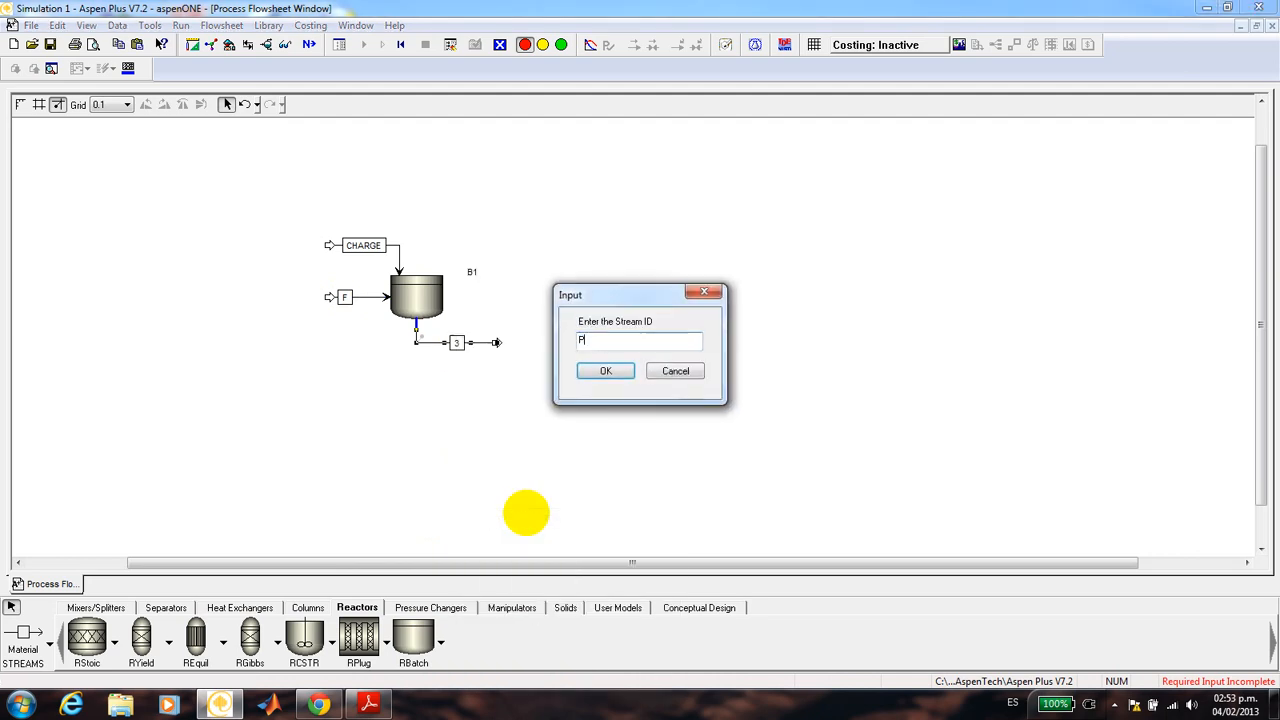
key(Return)
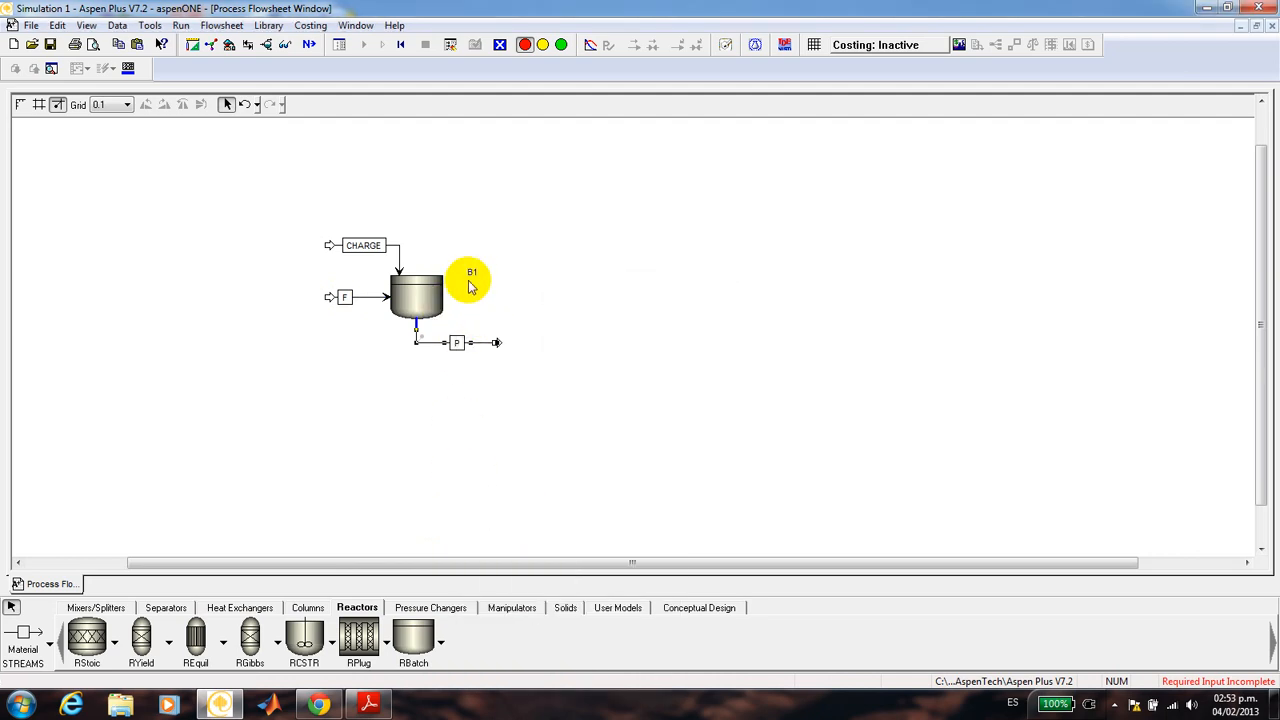
Rename reactor block B1 as SBATCH
right_click(470, 270)
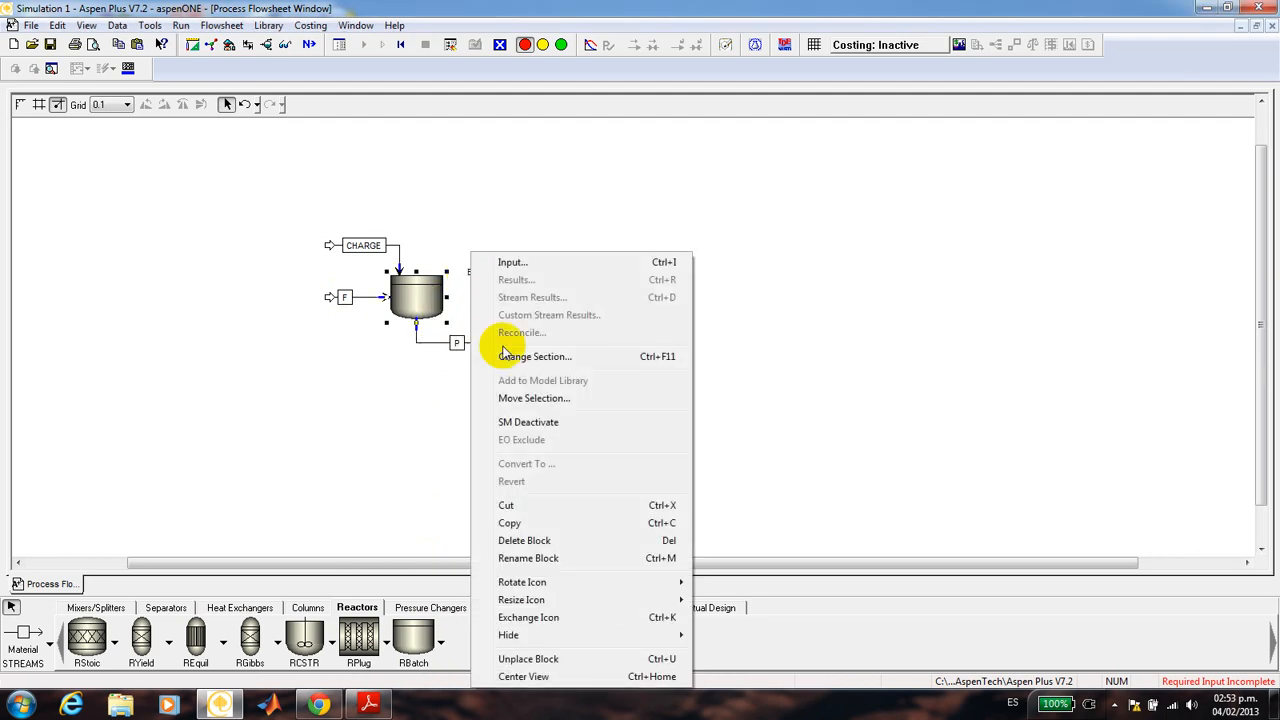
click(538, 559)
text(SBATCH)
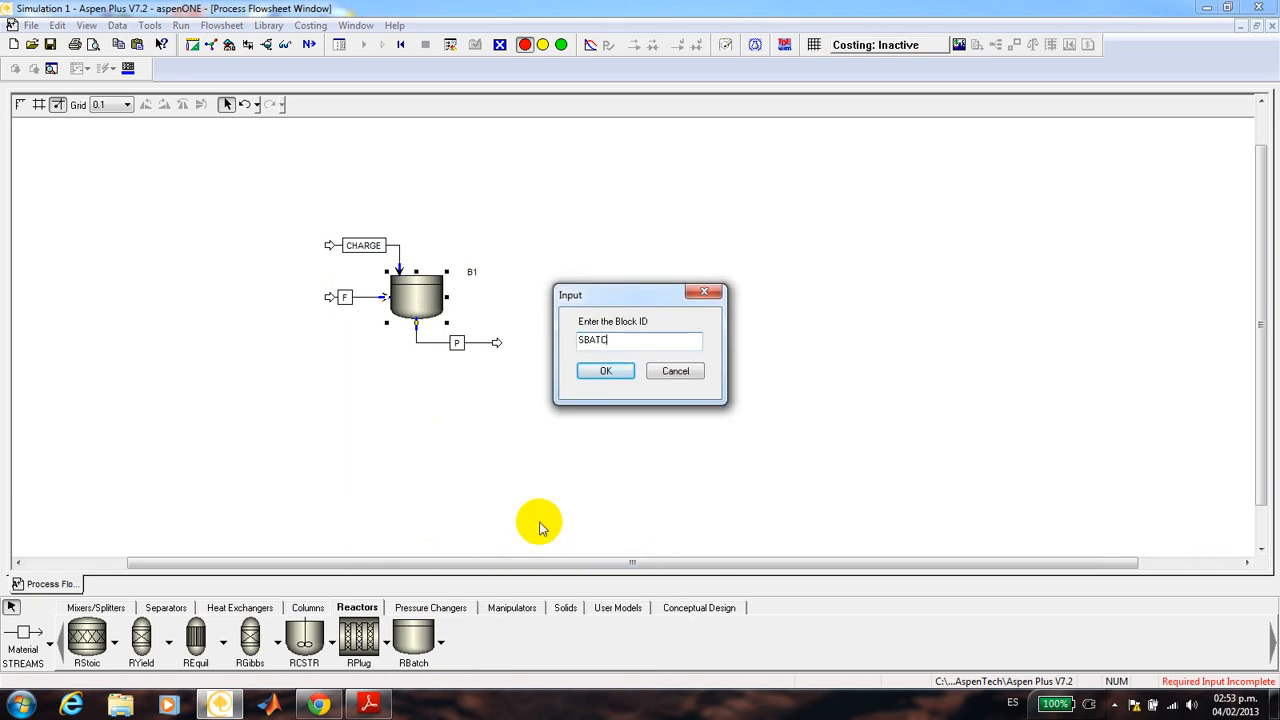
click(603, 372)
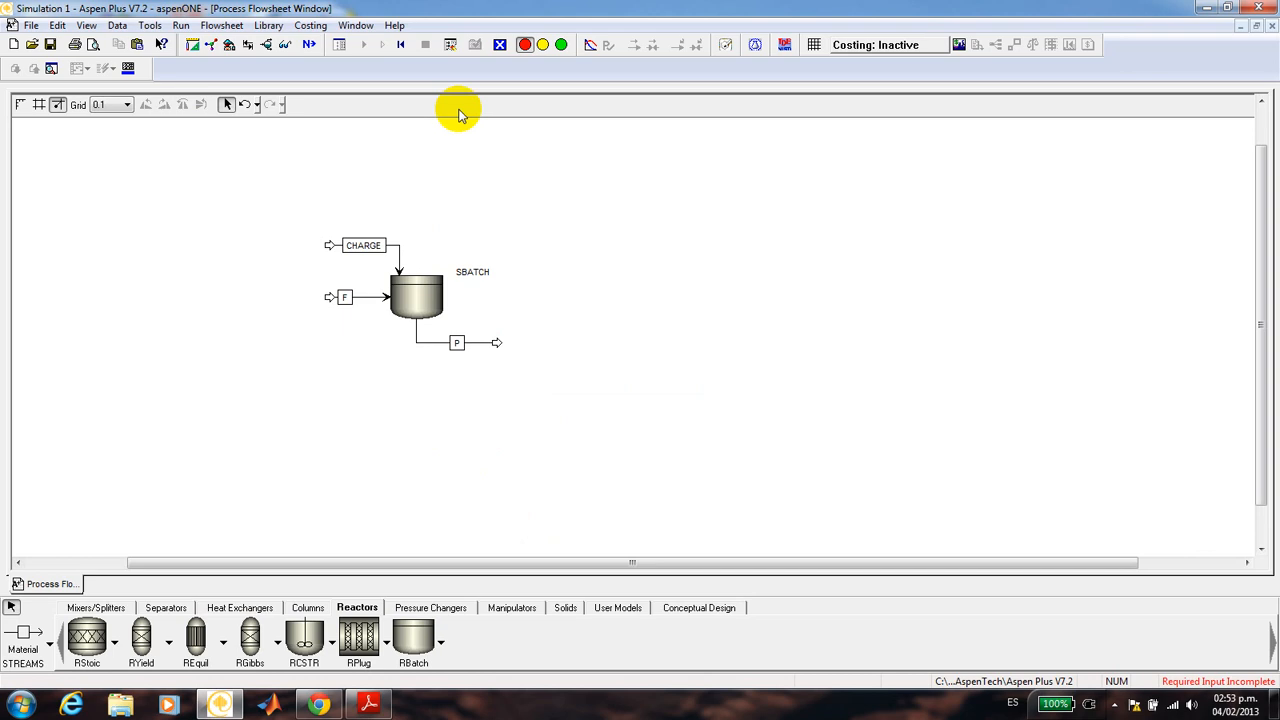
Proceed to the setup specifications and set the input data units of measurement to SI
click(309, 44)
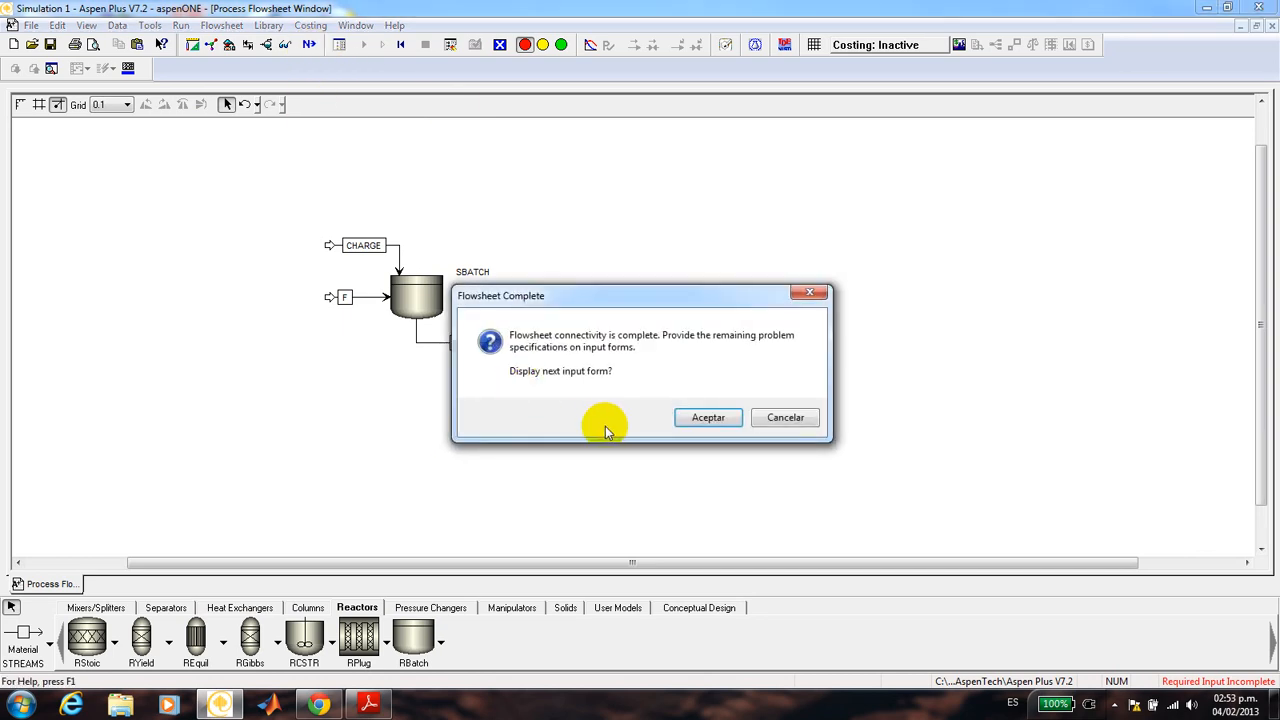
click(710, 419)
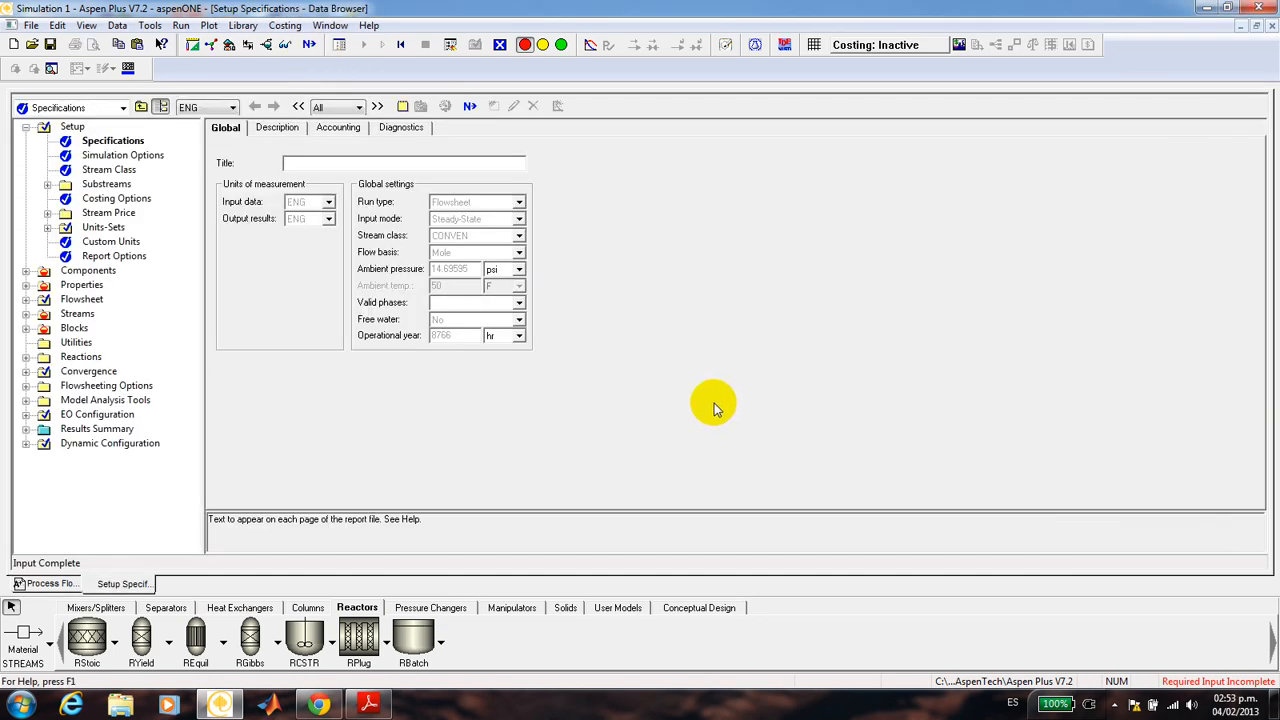
click(330, 202)
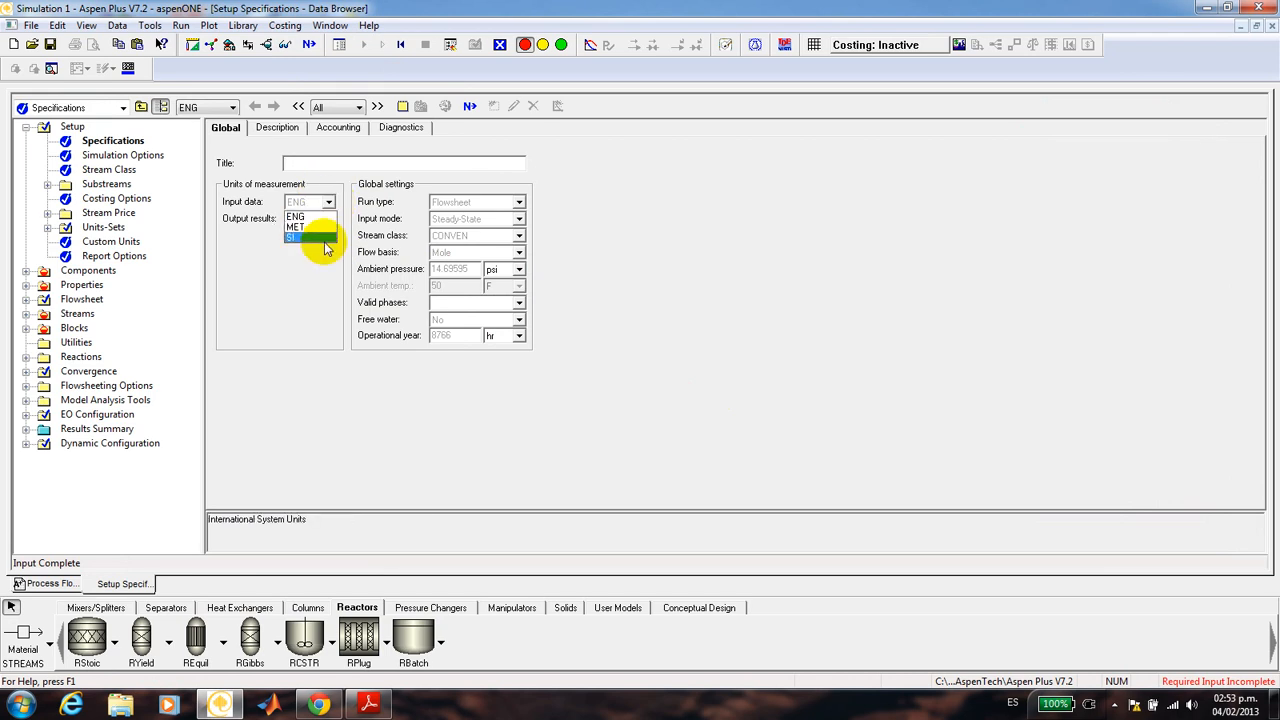
click(324, 242)
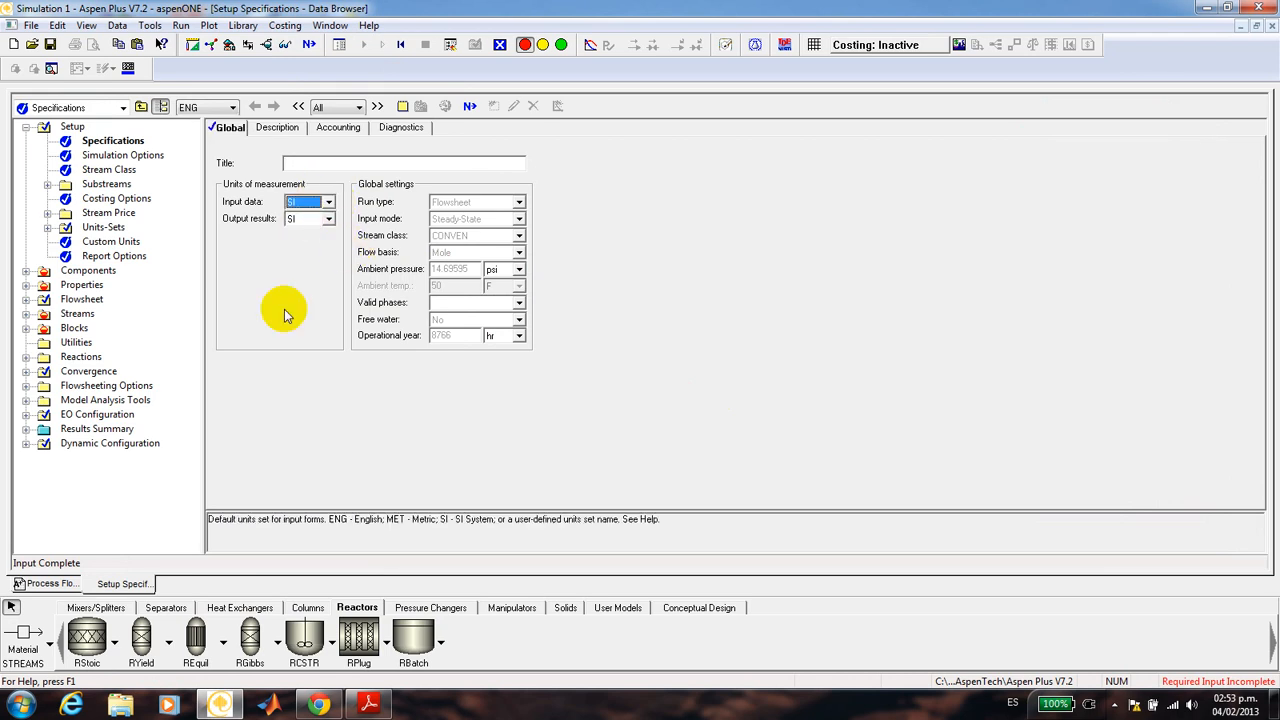
Proceed to the component specifications and add ISOBUTYLBENZENE and ACETIC-ANHYDRIDE by component name
click(469, 106)
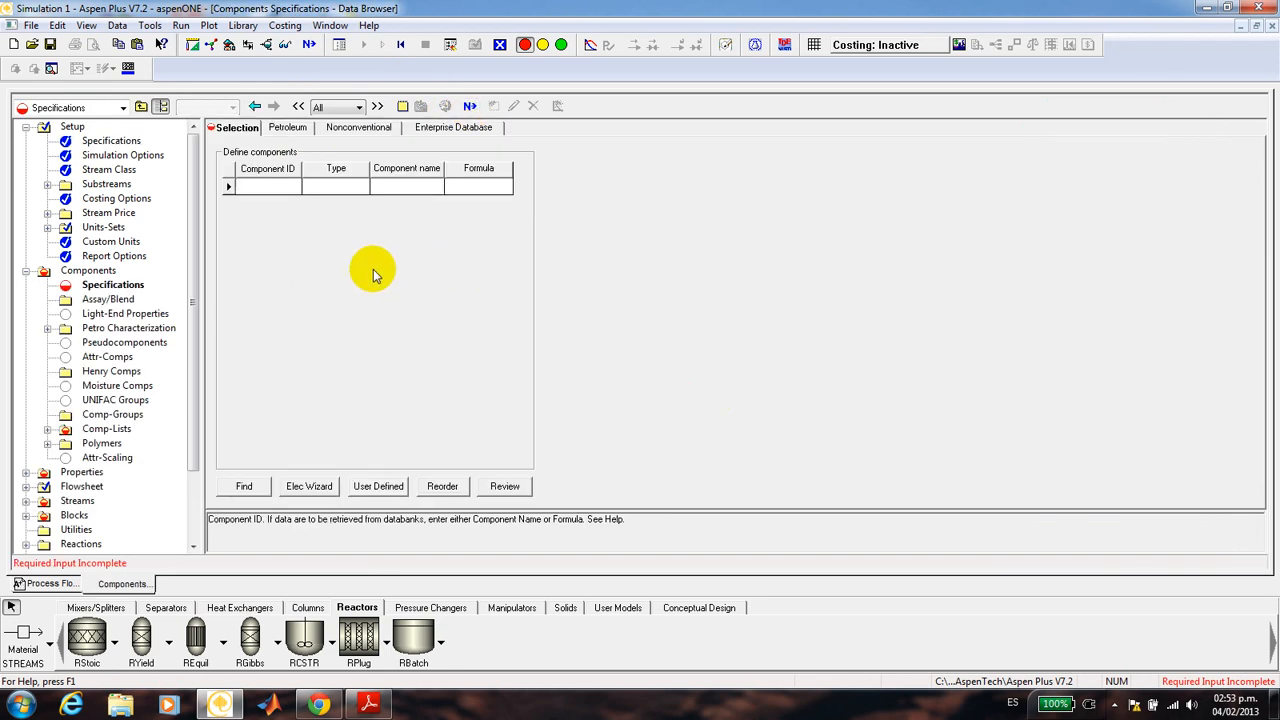
click(411, 182)
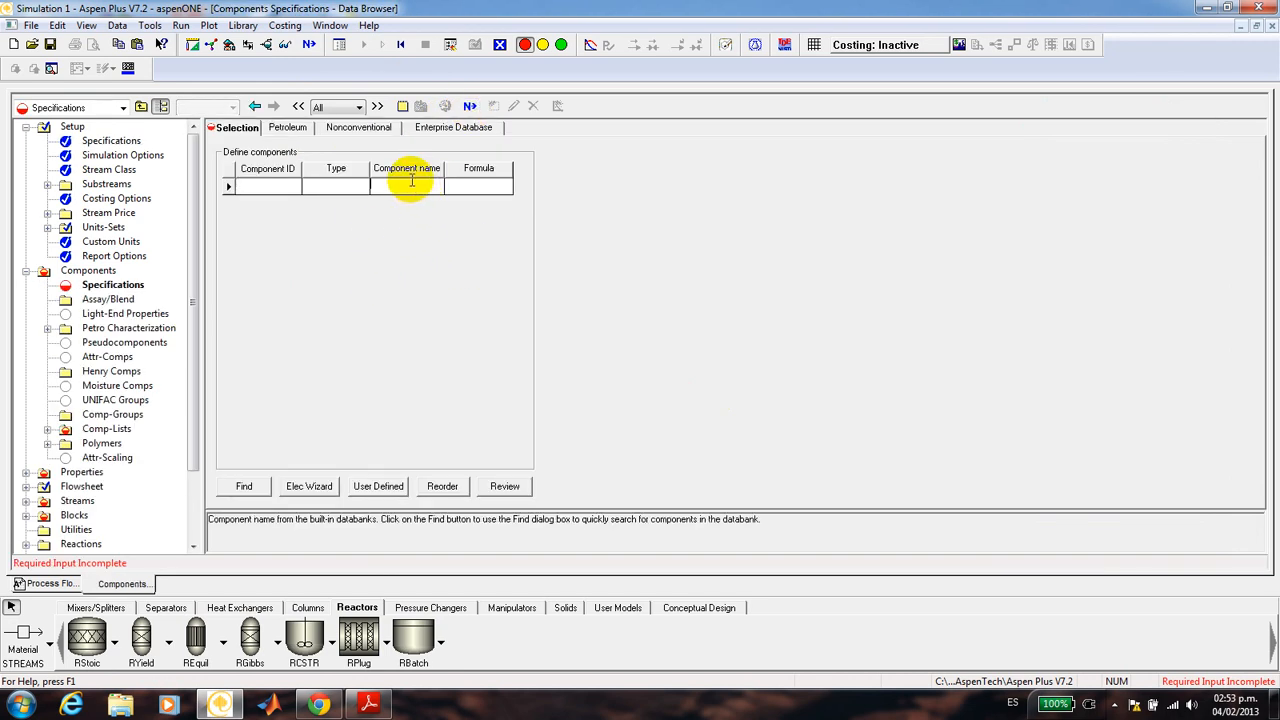
text(ISOBUTYLBENZENE)
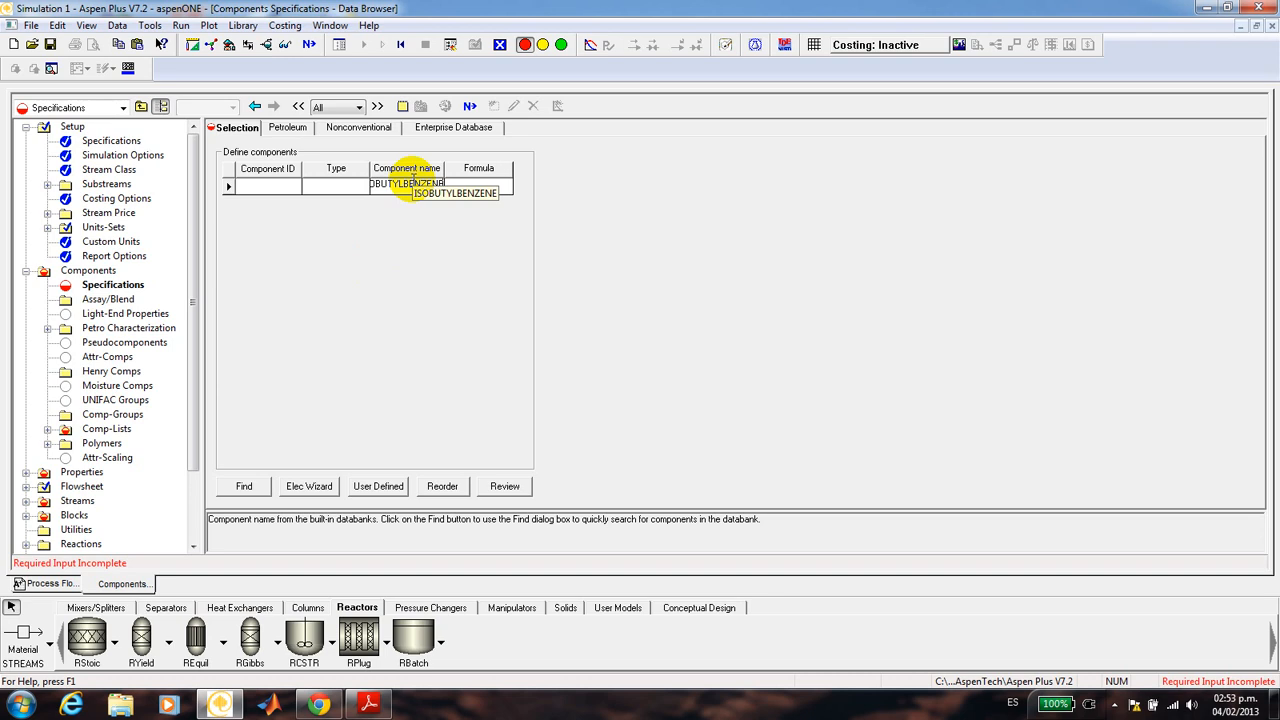
key(Return)
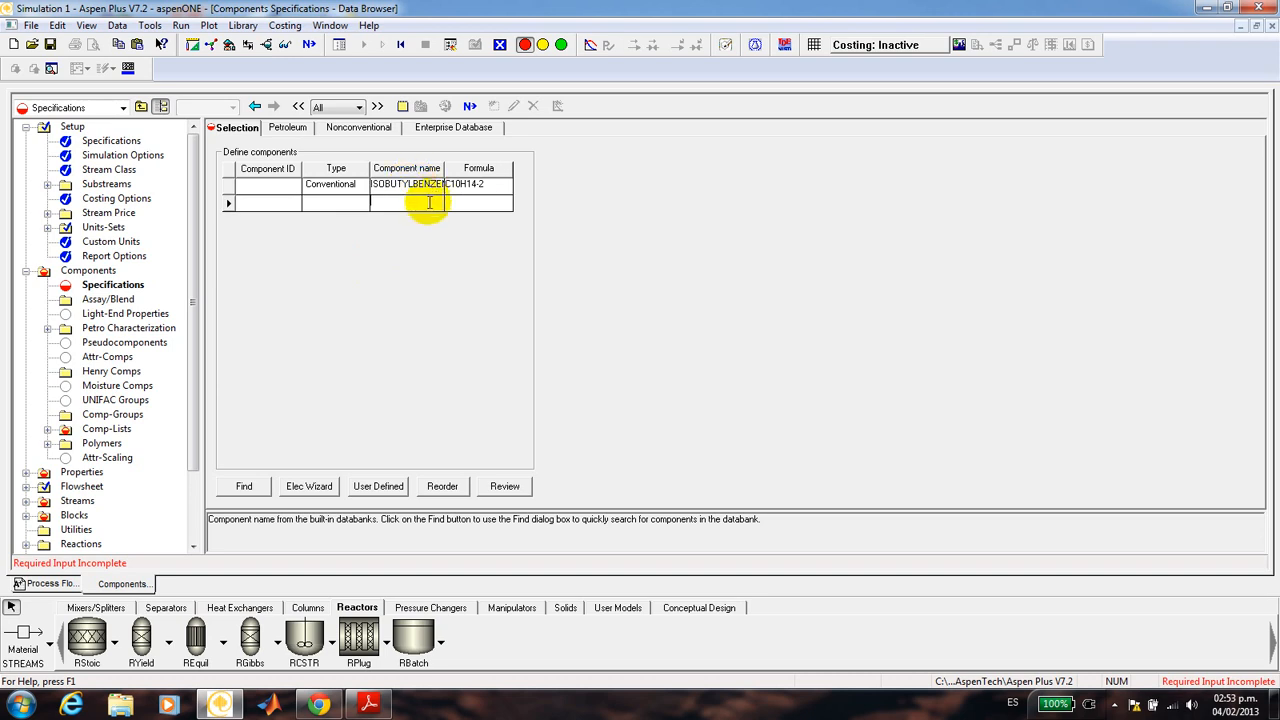
text(AC)
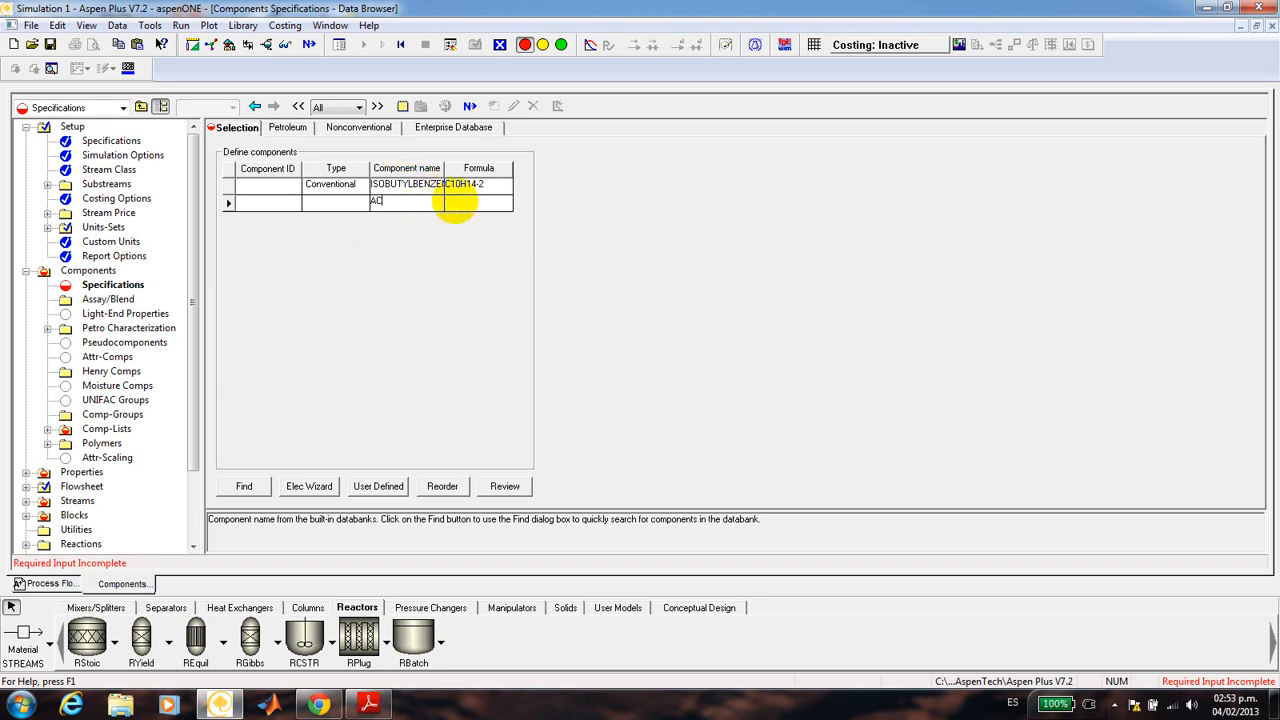
text(ETIC-ANHYDRIDE)
key(Return)
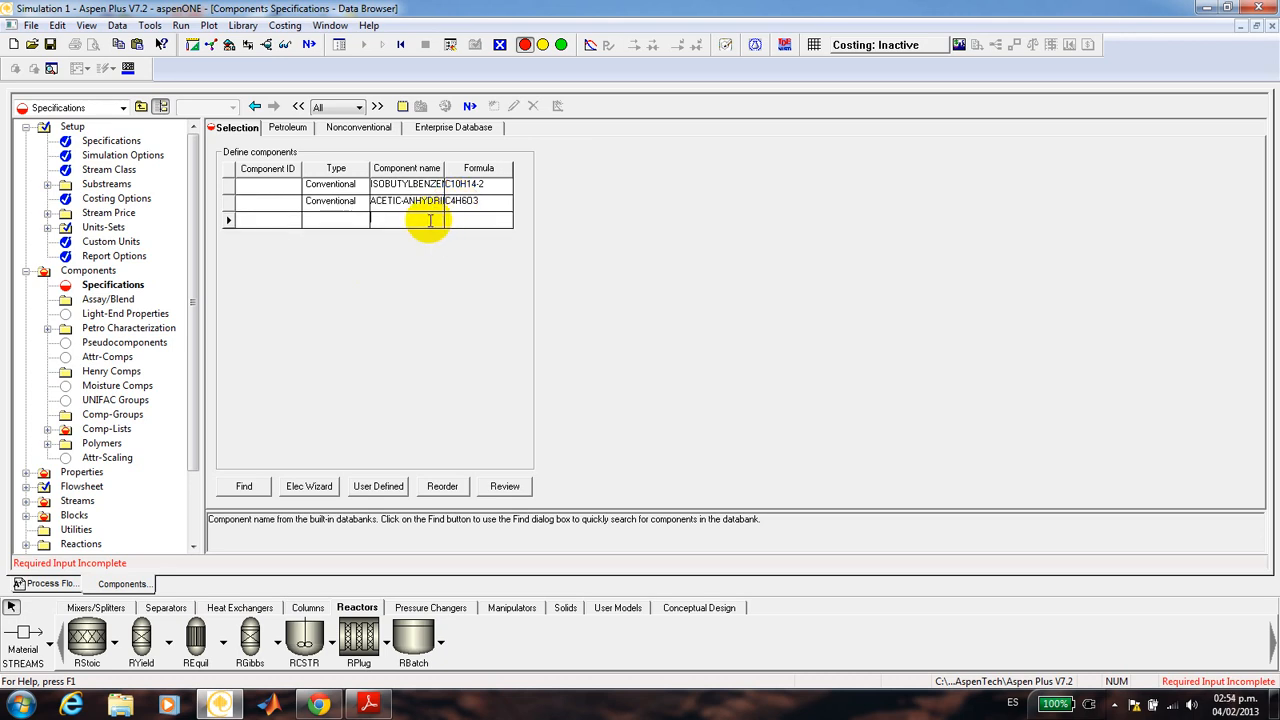
Add HYDROGEN and CARBON-MONOXIDE to the component list by component name
text(H)
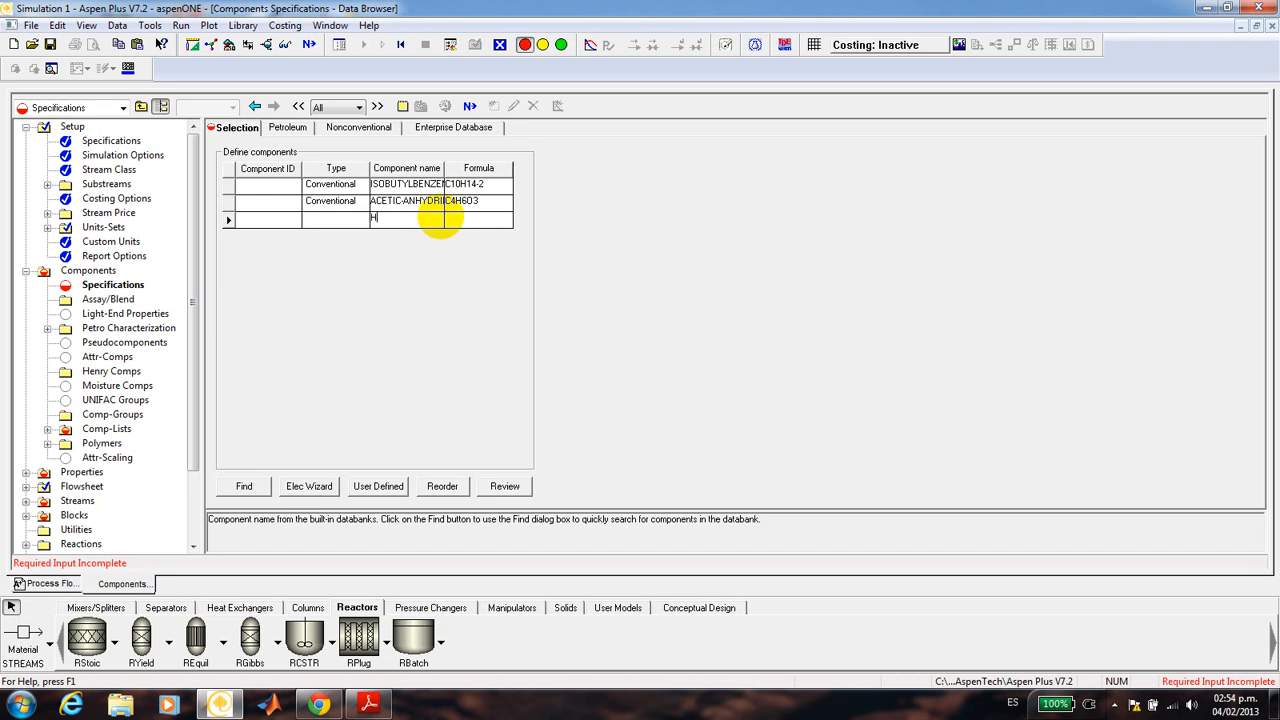
text(YDROGEN)
key(Return)
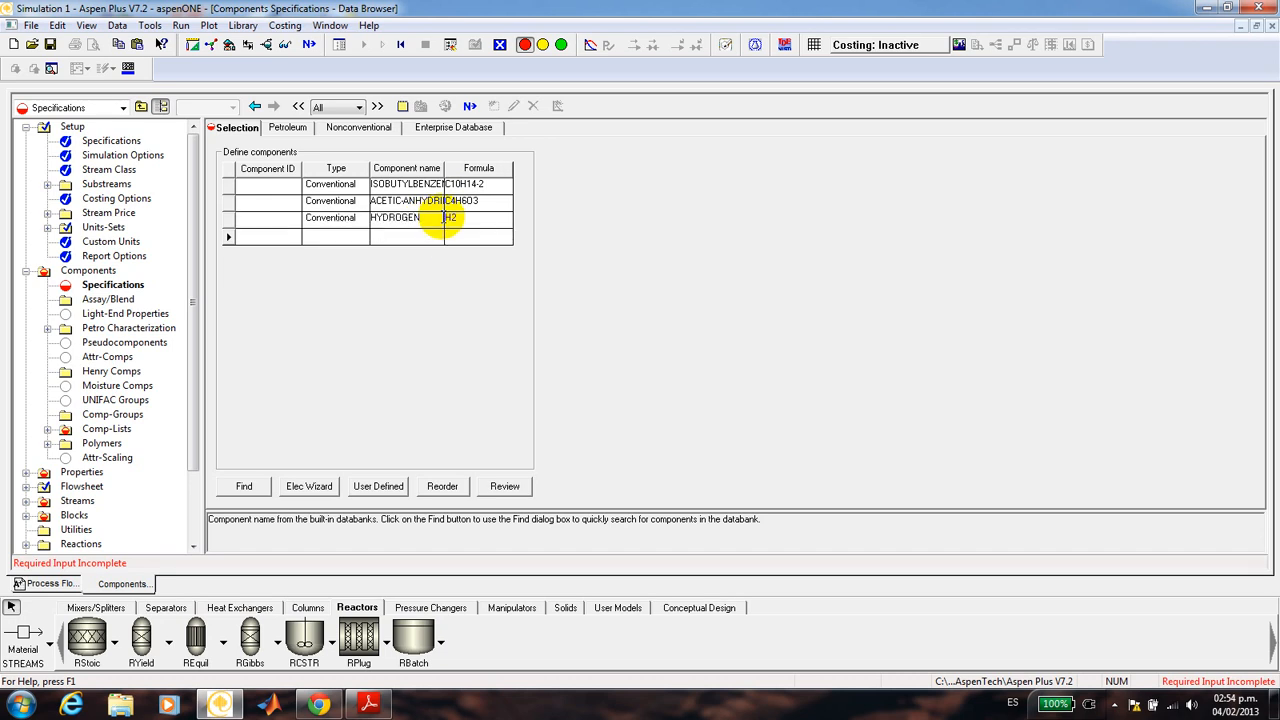
text(CA)
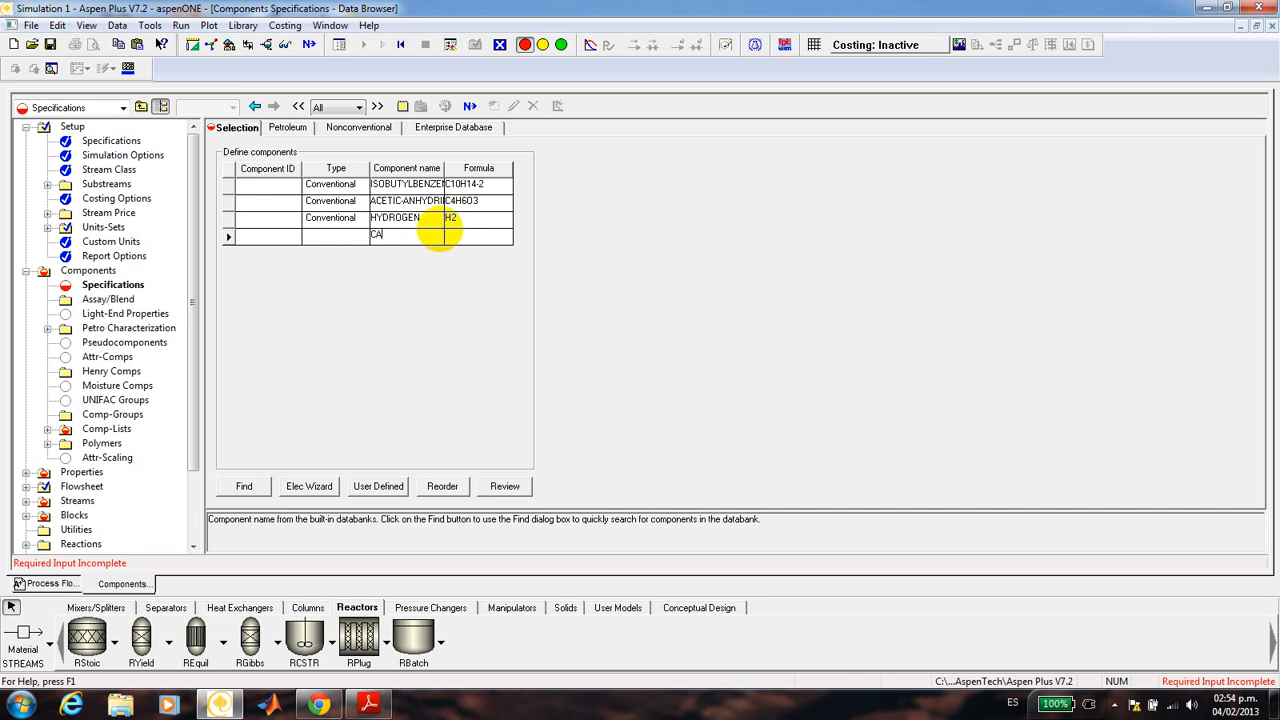
text(RBON-MONOXIDE)
key(Return)
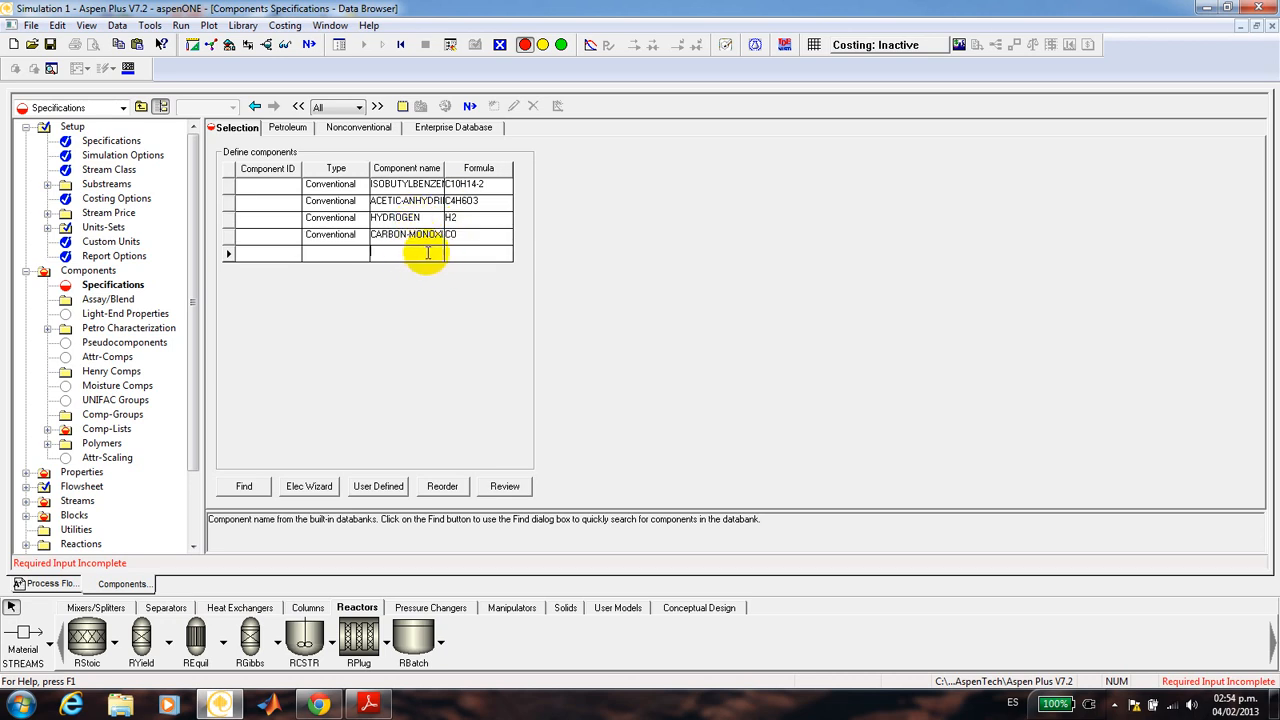
Add ACETIC-ACID and IBUPROFEN to the component list by component name
text(ACETIC-ACID)
key(Return)
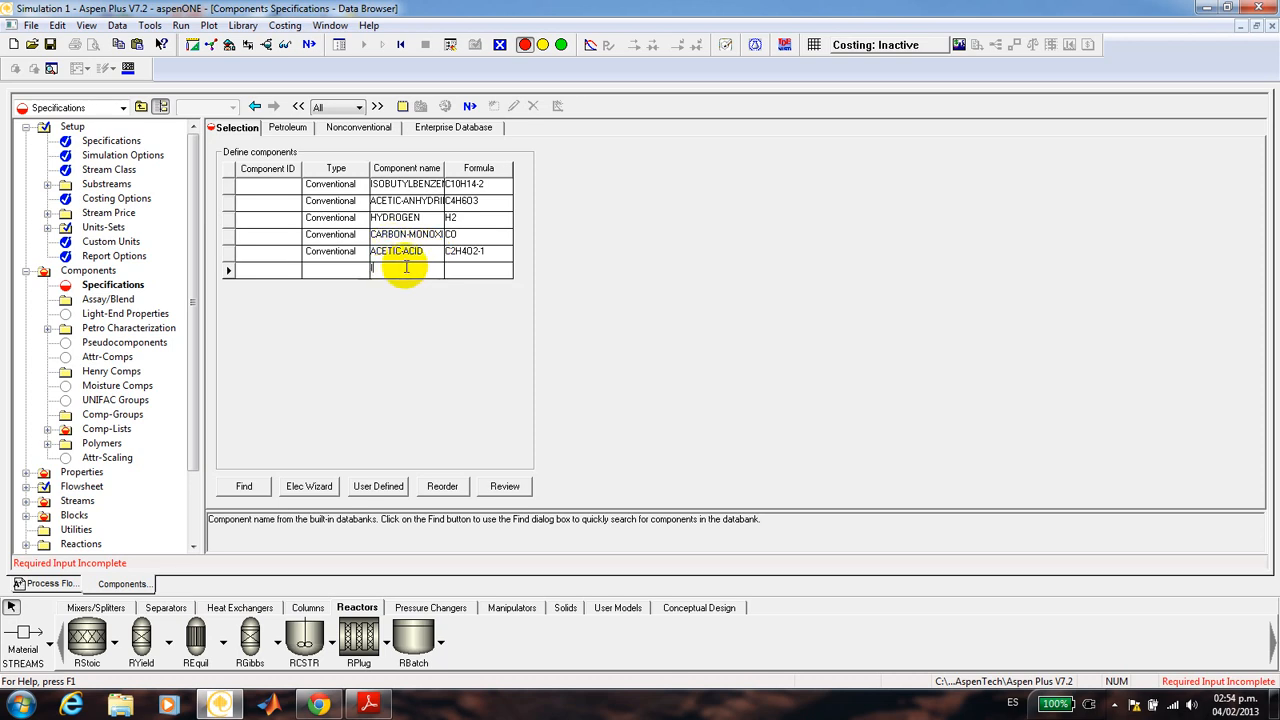
text(IBUPROFEN)
key(Return)
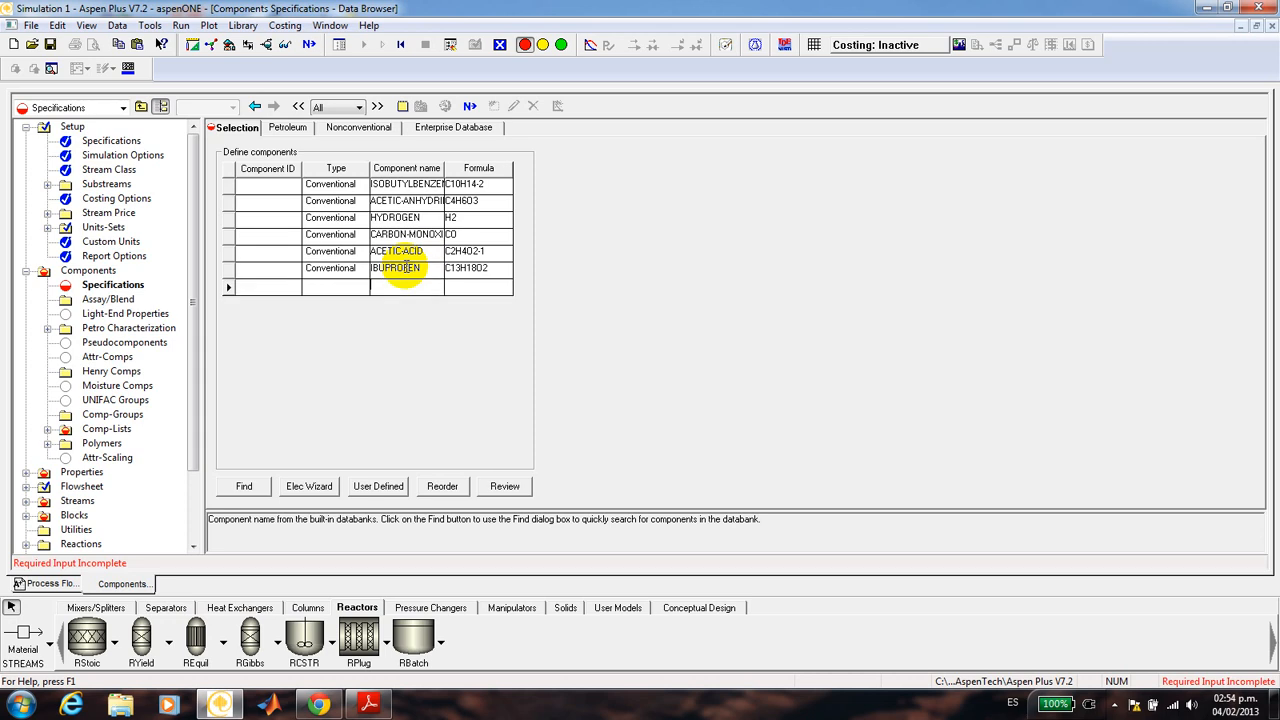
Assign the component IDs ISB-BEN to isobutylbenzene and ACT-ANH to acetic anhydride
click(280, 190)
text(ISB-)
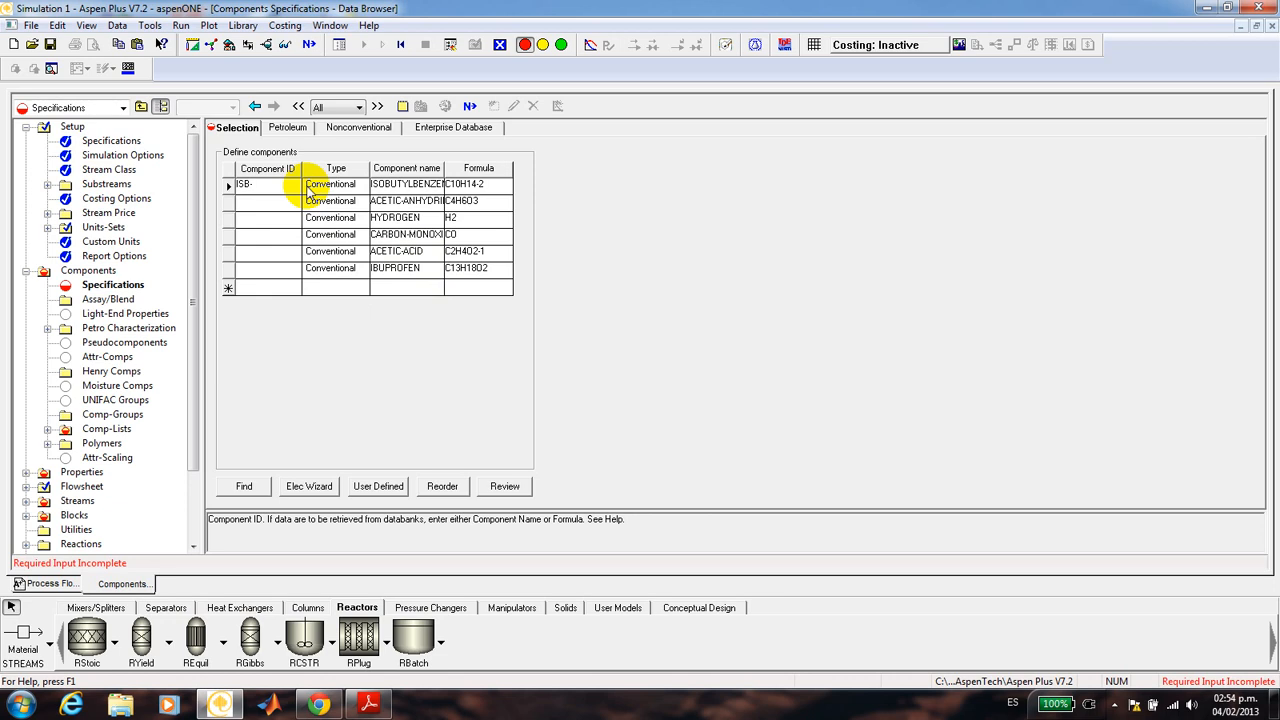
text(BEN)
key(Return)
text(ACT-ANH)
key(Return)
Assign the component IDs HYDROGEN to hydrogen and CO to carbon monoxide
text(HYDR)
text(OGEN)
text(CO)
key(Return)
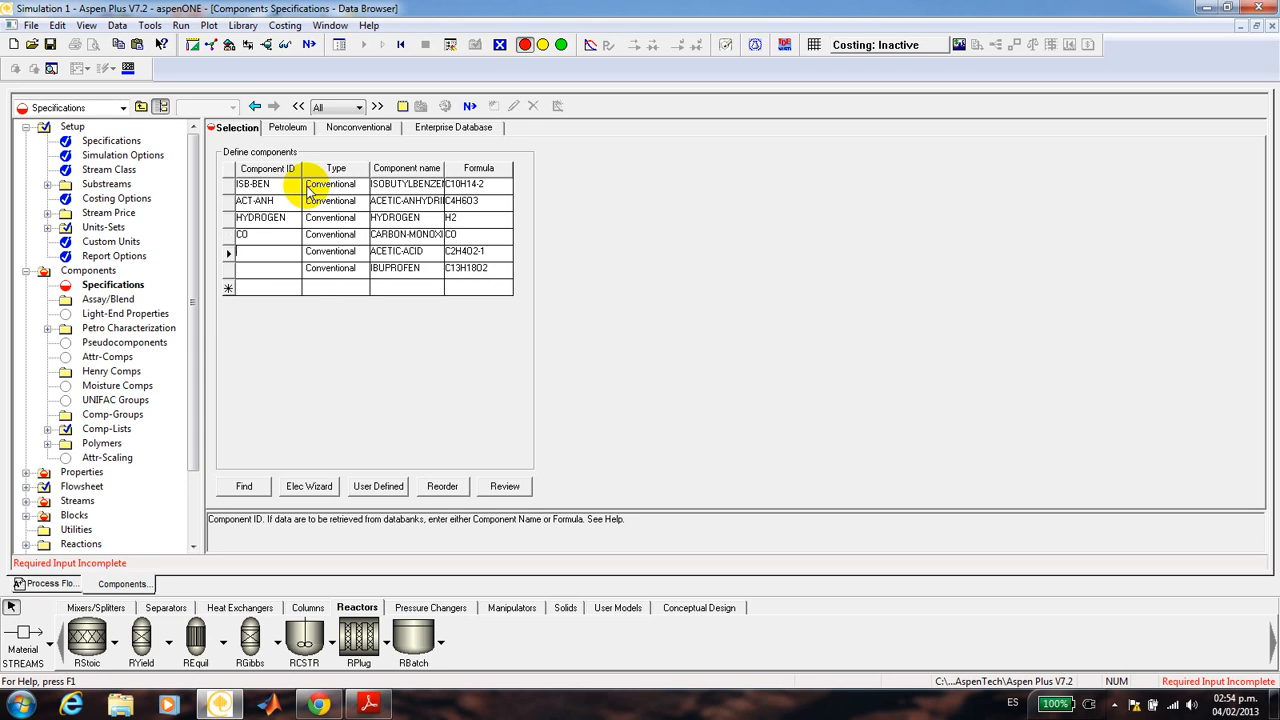
Assign the component IDs ACT-AC to acetic acid and IBPFEN to ibuprofen
text(ACT-AC)
key(Return)
text(AB)
text(PFEN)
key(BackSpace)
key(BackSpace)
key(BackSpace)
key(BackSpace)
key(BackSpace)
key(BackSpace)
text(IBPFEN)
key(Return)
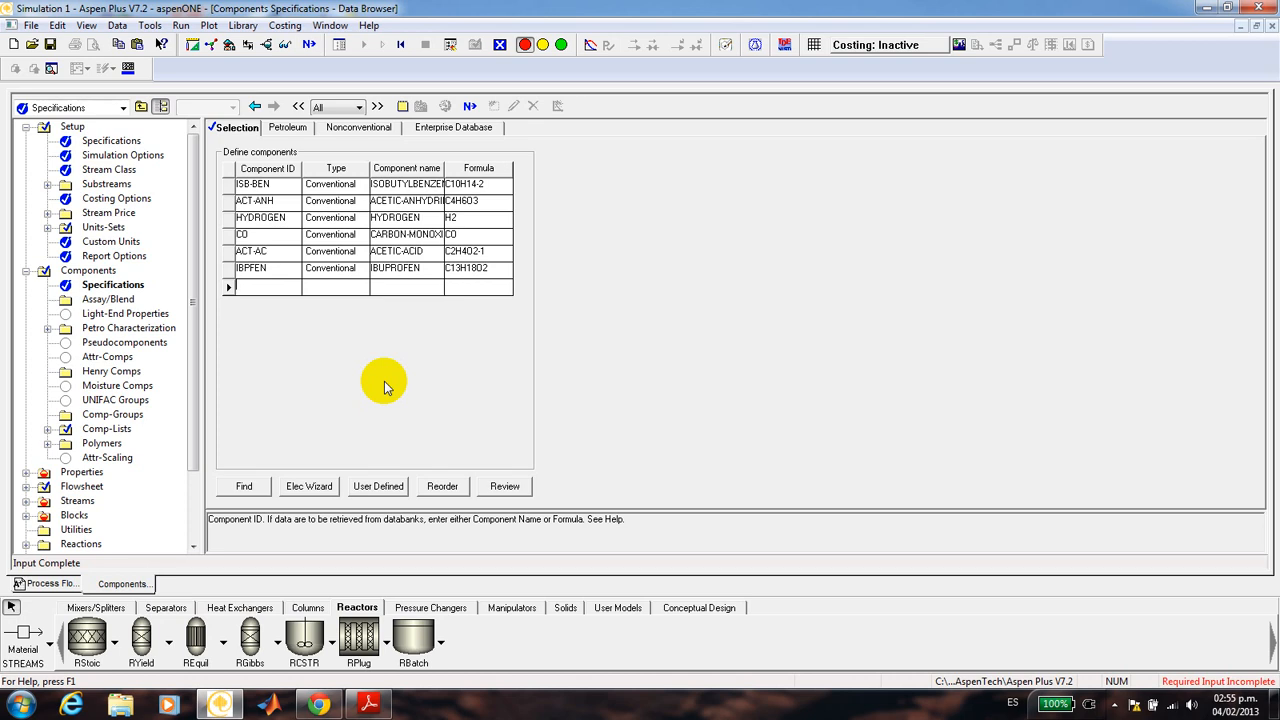
Create a new reaction set R-1 of type POWERLAW
click(196, 412)
drag(196, 412, 191, 457)
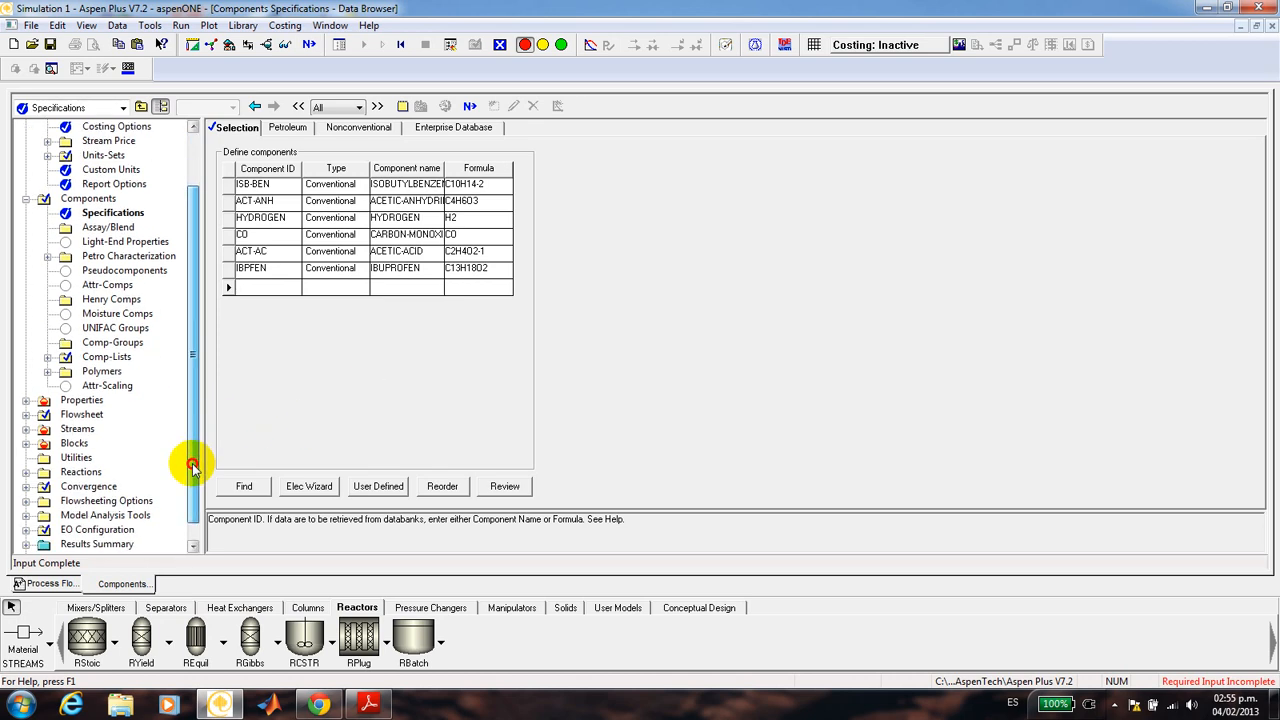
click(90, 476)
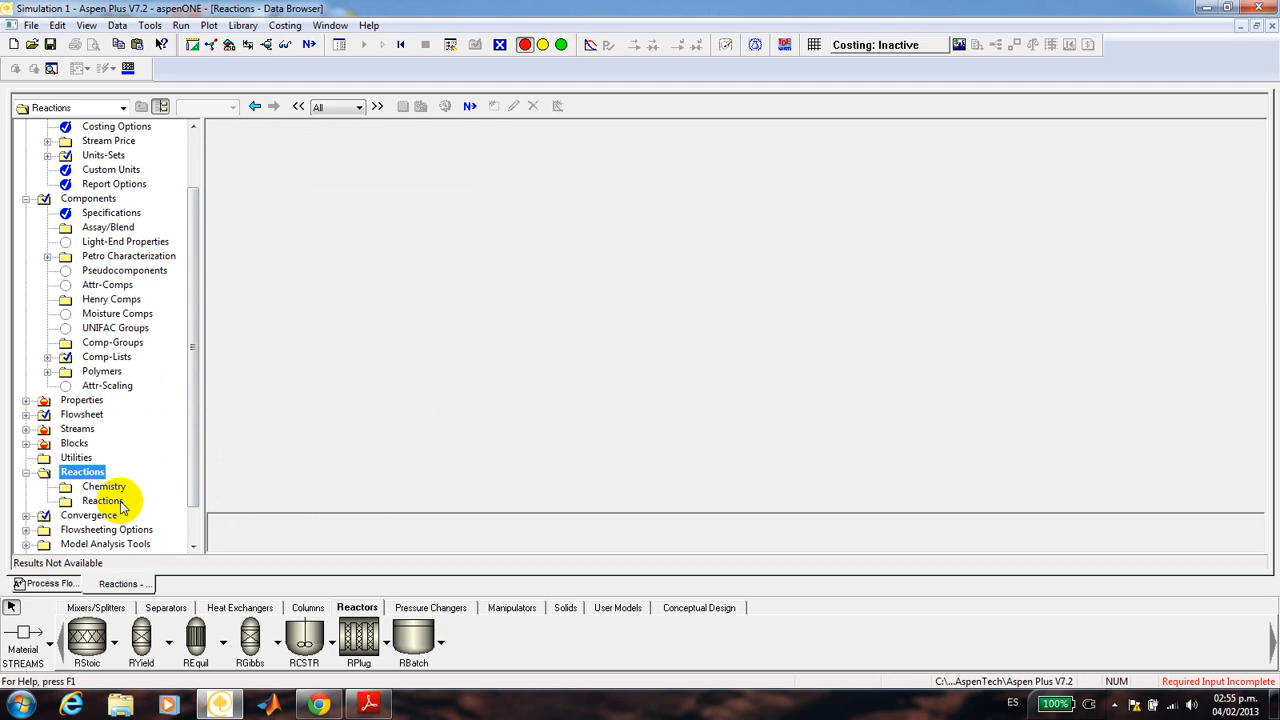
click(118, 504)
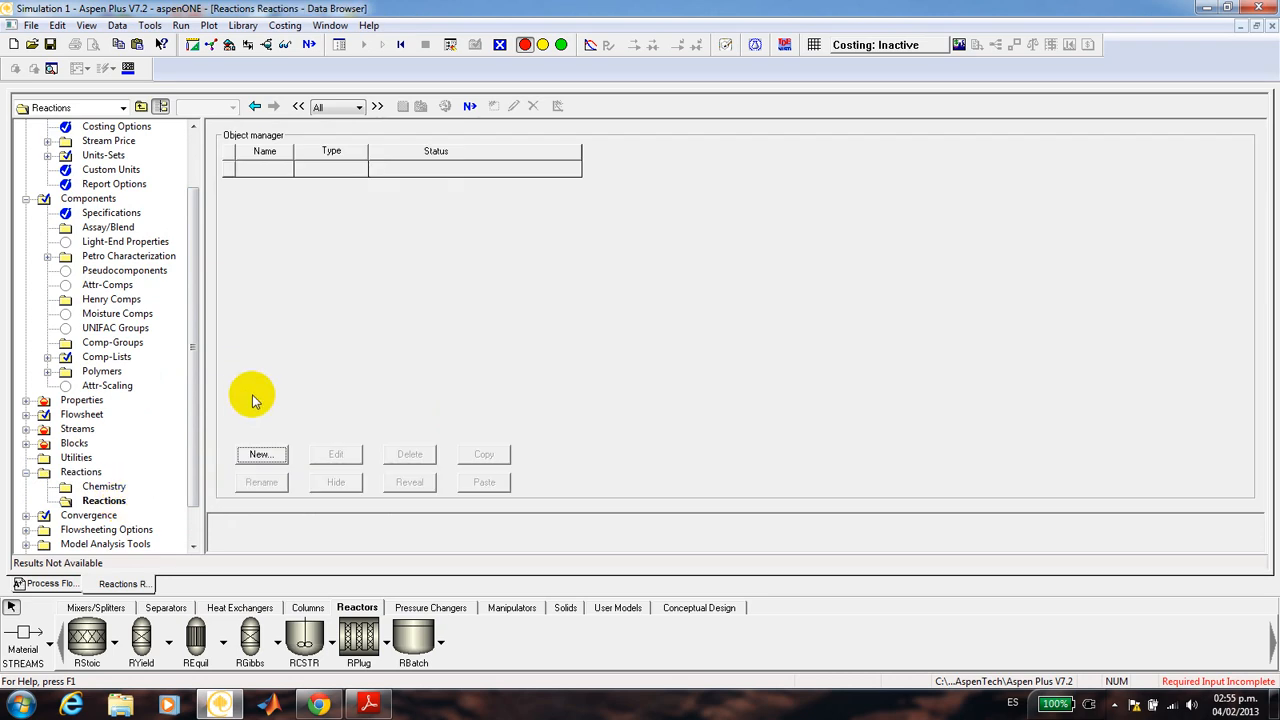
click(261, 457)
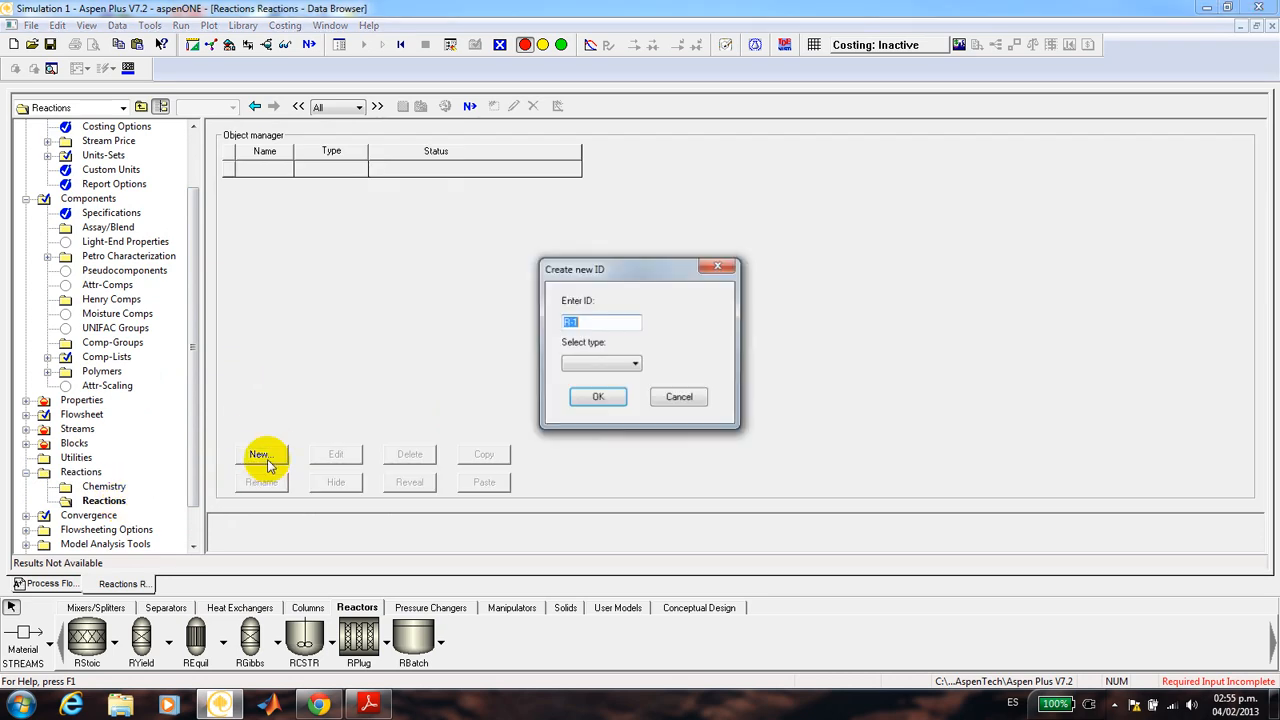
click(637, 367)
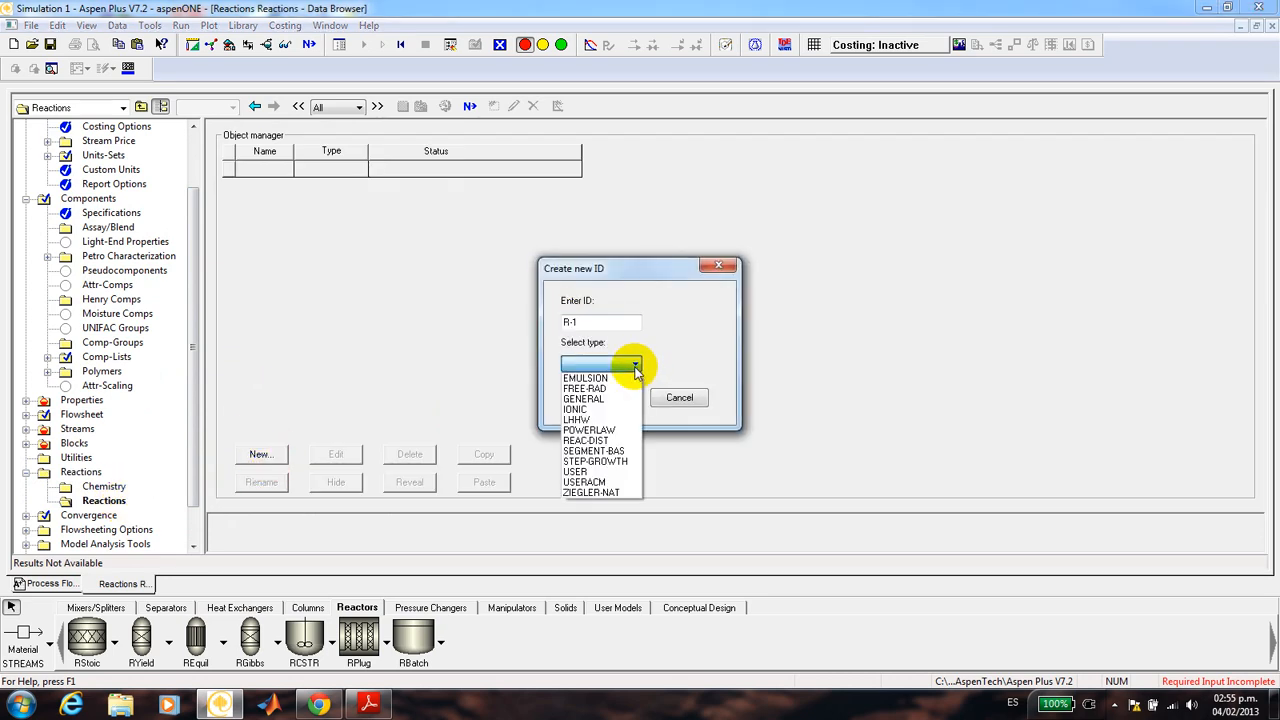
click(610, 429)
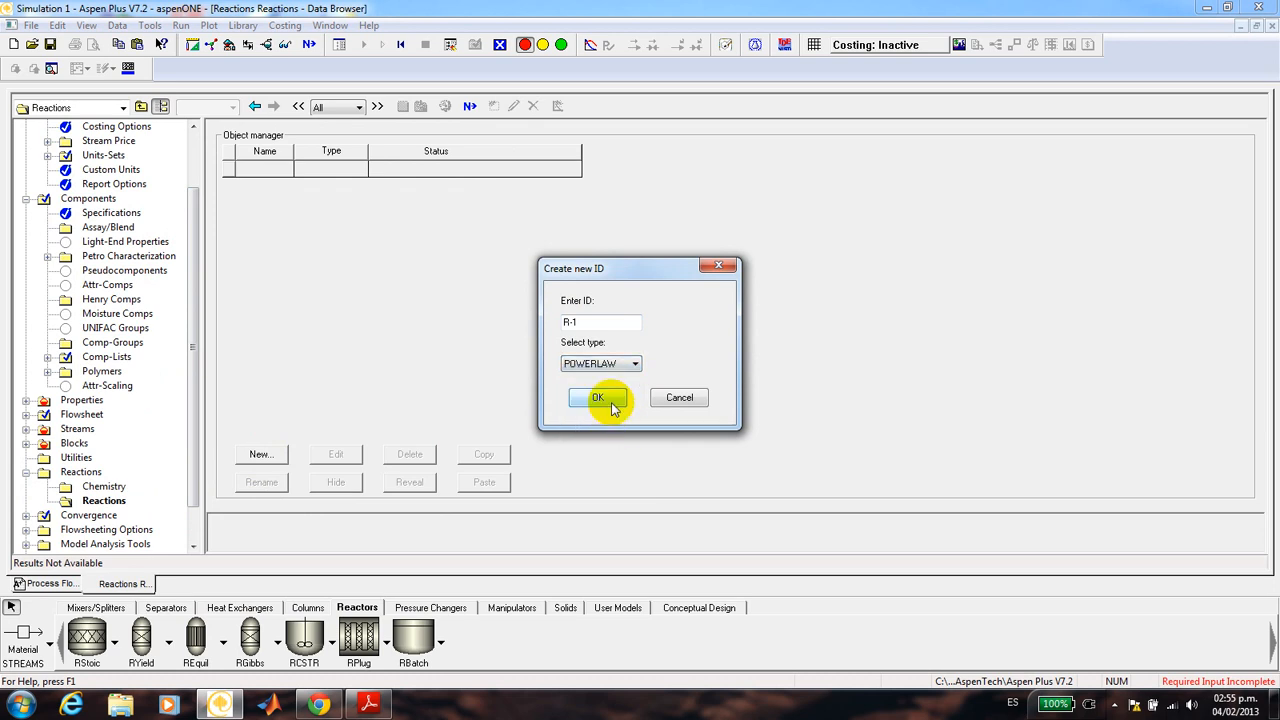
click(604, 399)
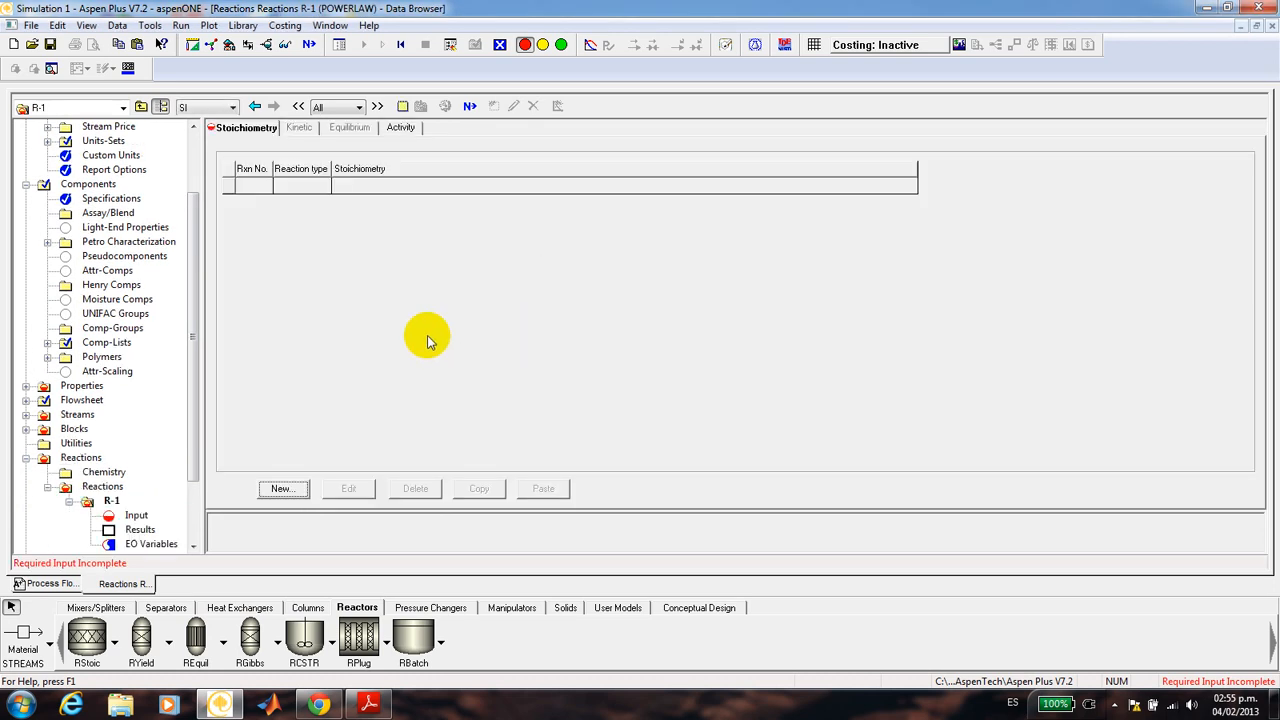
Start a new kinetic reaction in R-1 with ISB-BEN as a reactant, coefficient -1 and exponent 2
click(302, 496)
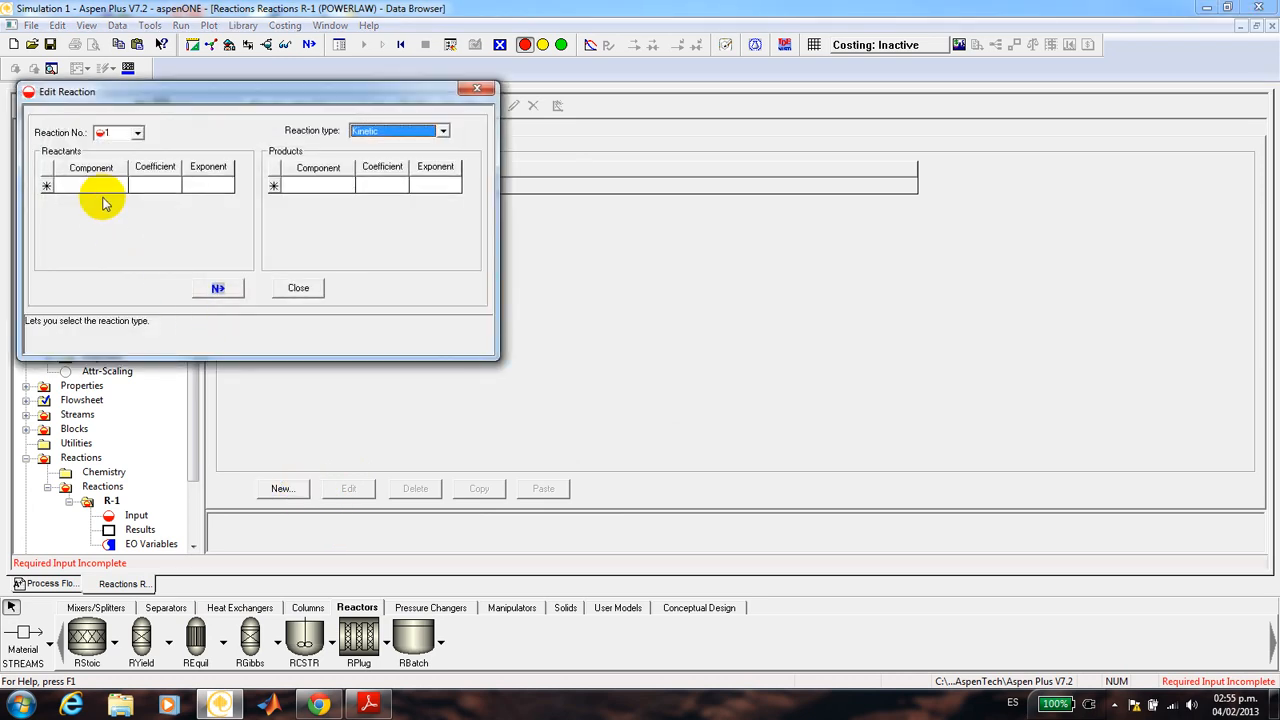
click(119, 187)
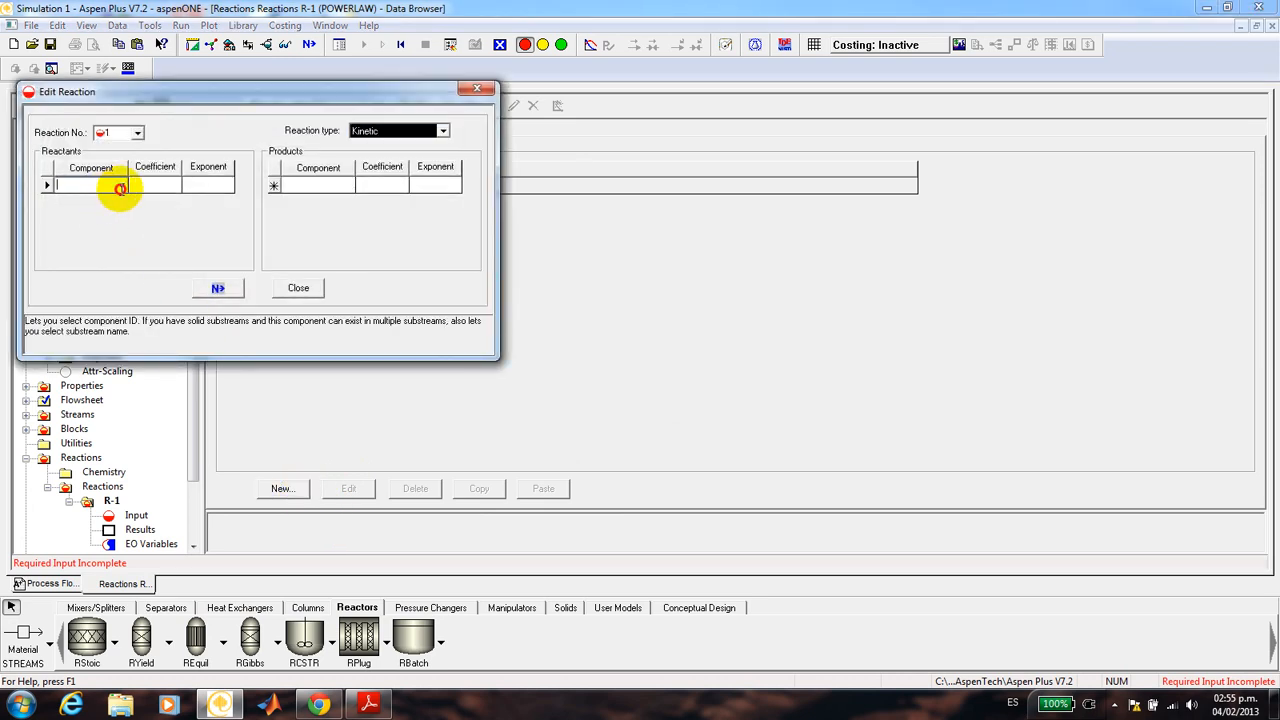
click(120, 187)
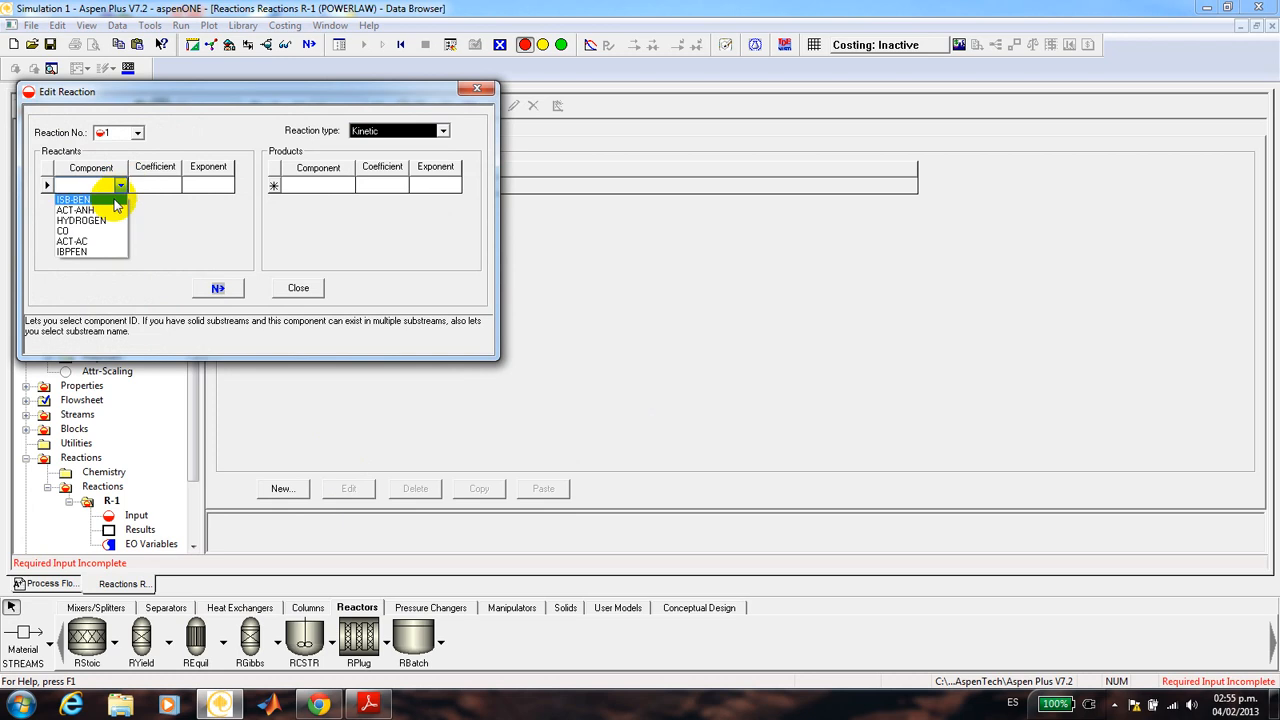
click(116, 201)
click(165, 182)
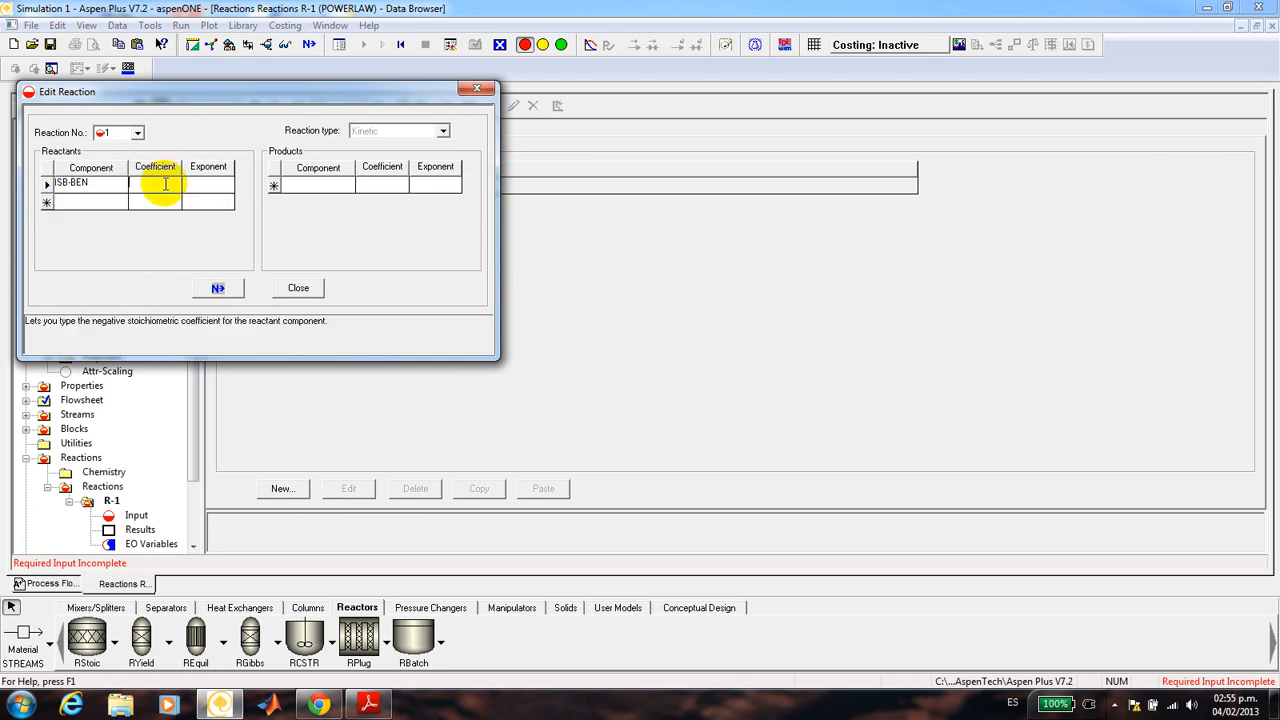
text(-1)
click(201, 181)
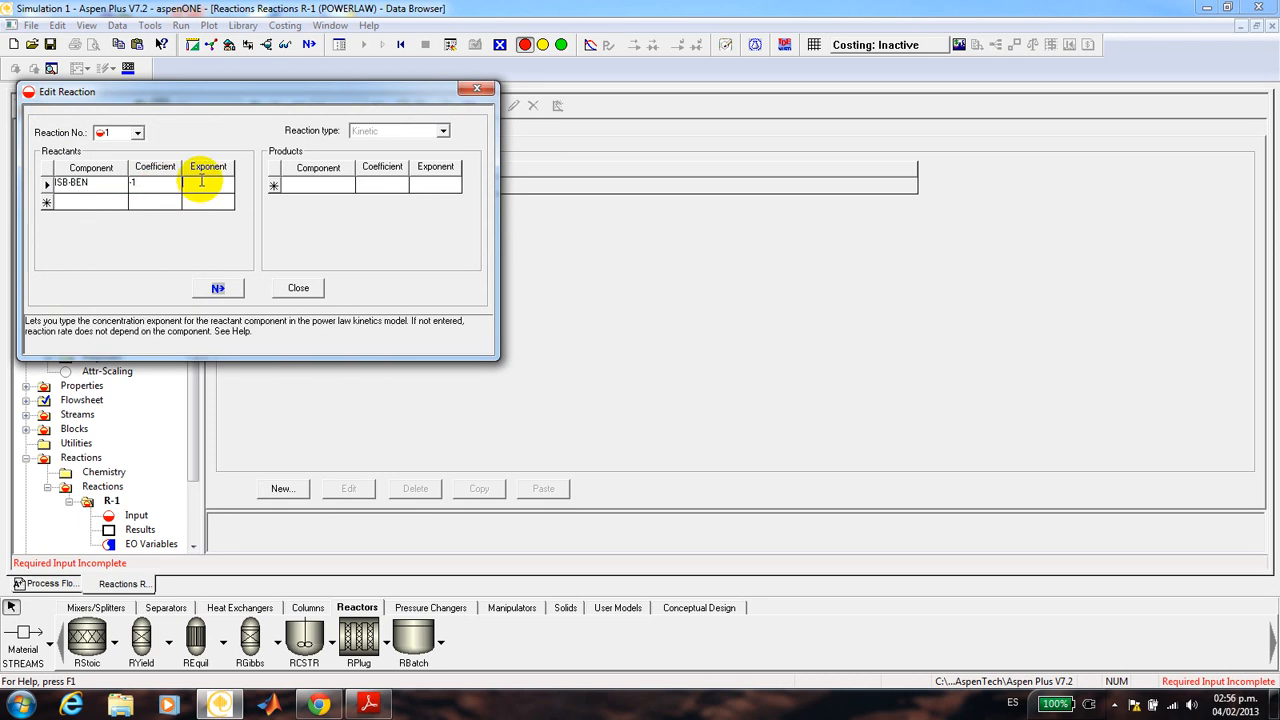
text(2)
Add ACT-ANH as a reactant of reaction 1 with coefficient -1 and exponent 1
click(119, 203)
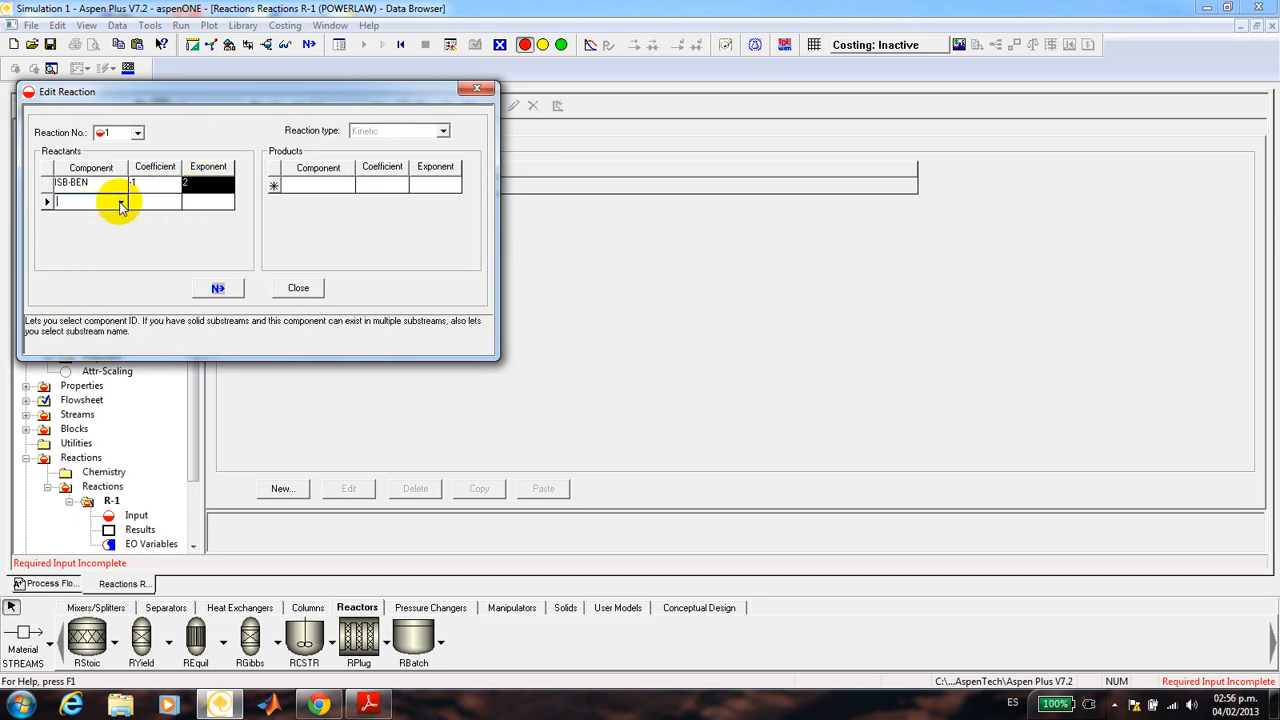
click(120, 203)
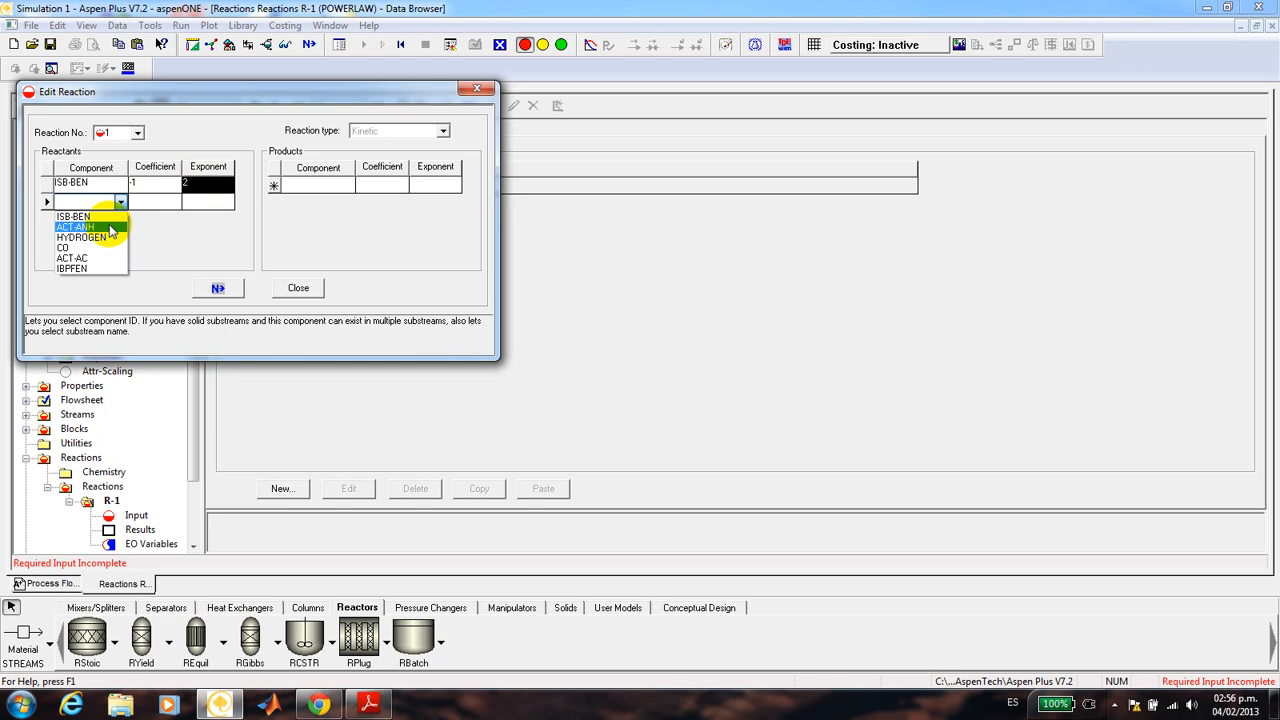
click(110, 228)
click(170, 197)
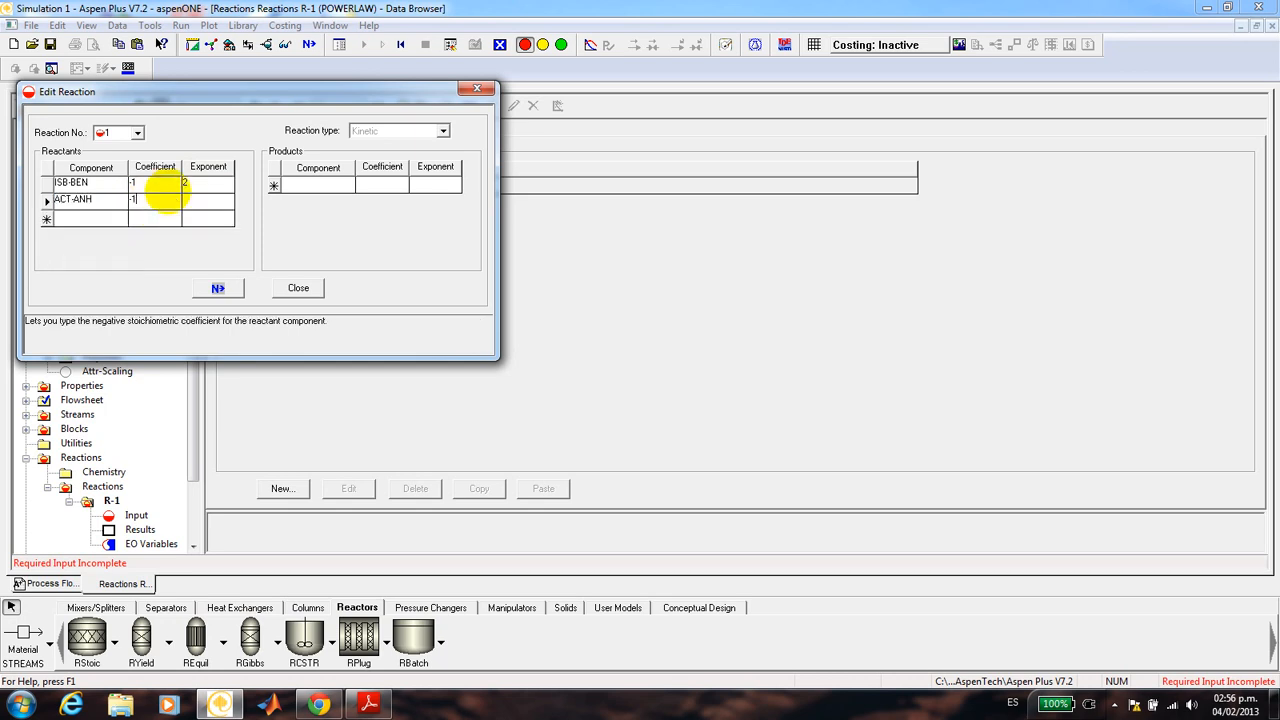
click(211, 200)
text(1)
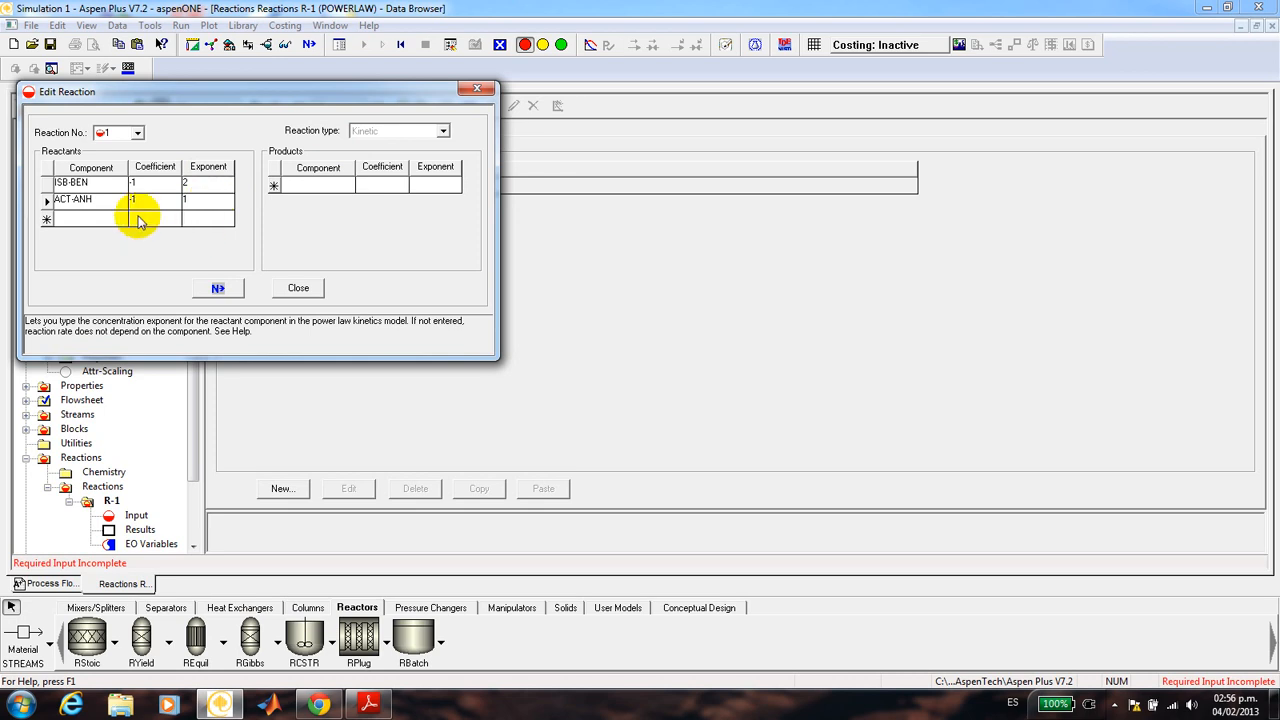
Add HYDROGEN as a reactant of reaction 1 with coefficient -1 and exponent 1
click(95, 219)
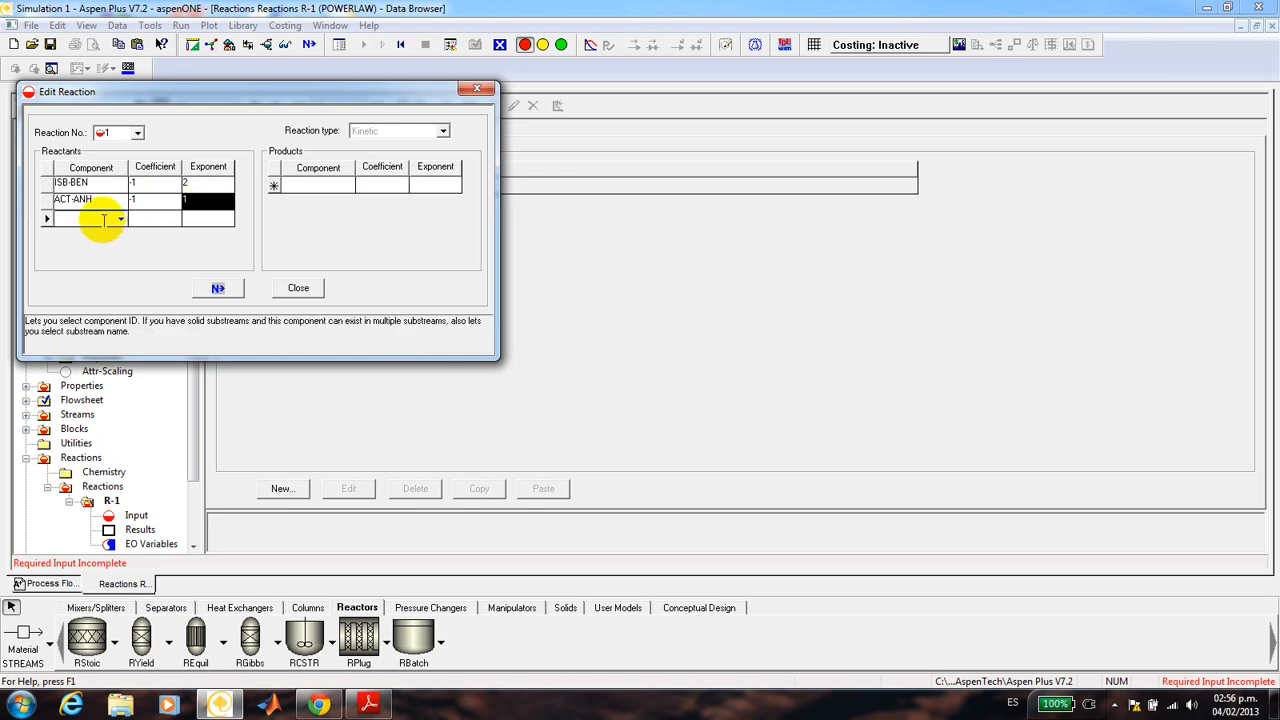
click(120, 219)
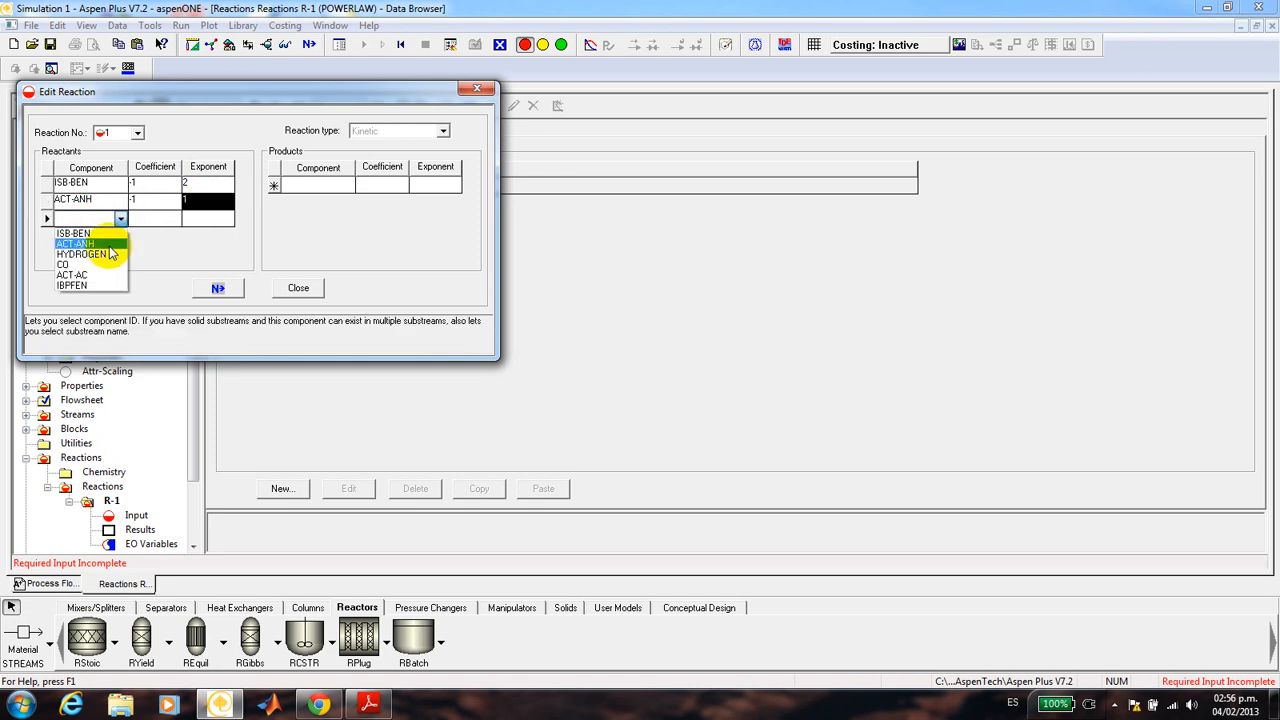
click(110, 254)
click(145, 218)
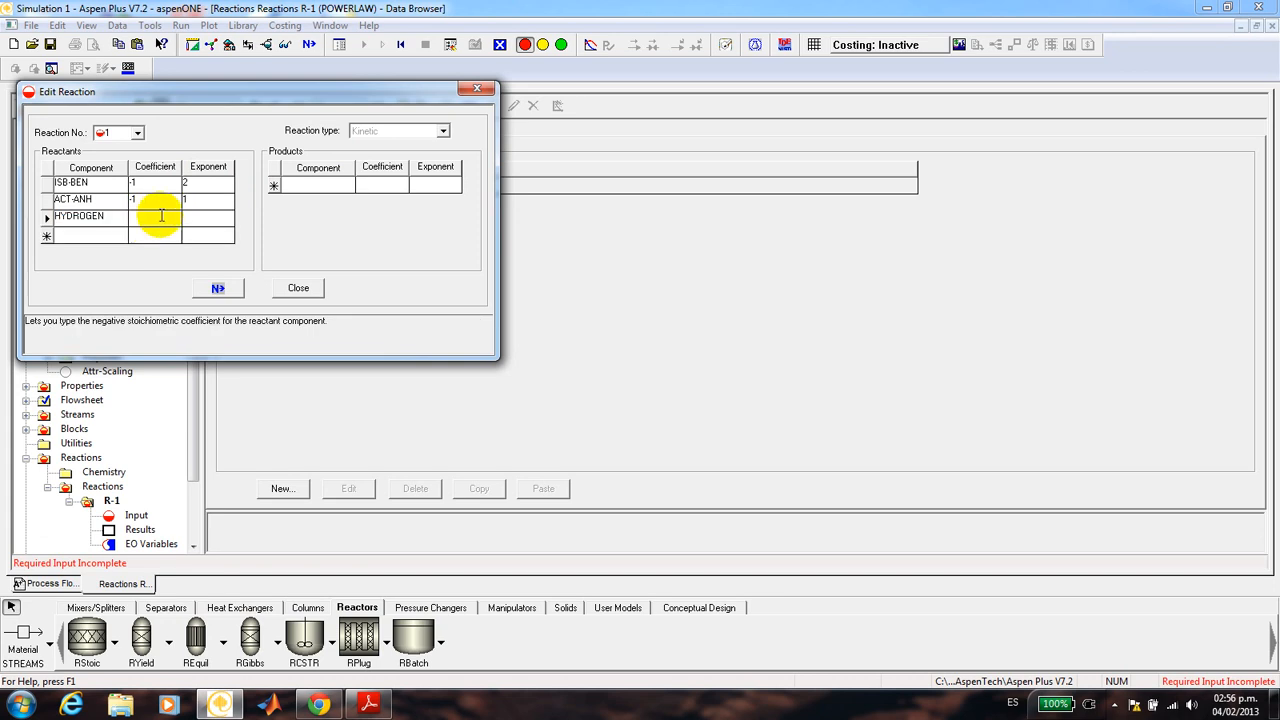
text(-1)
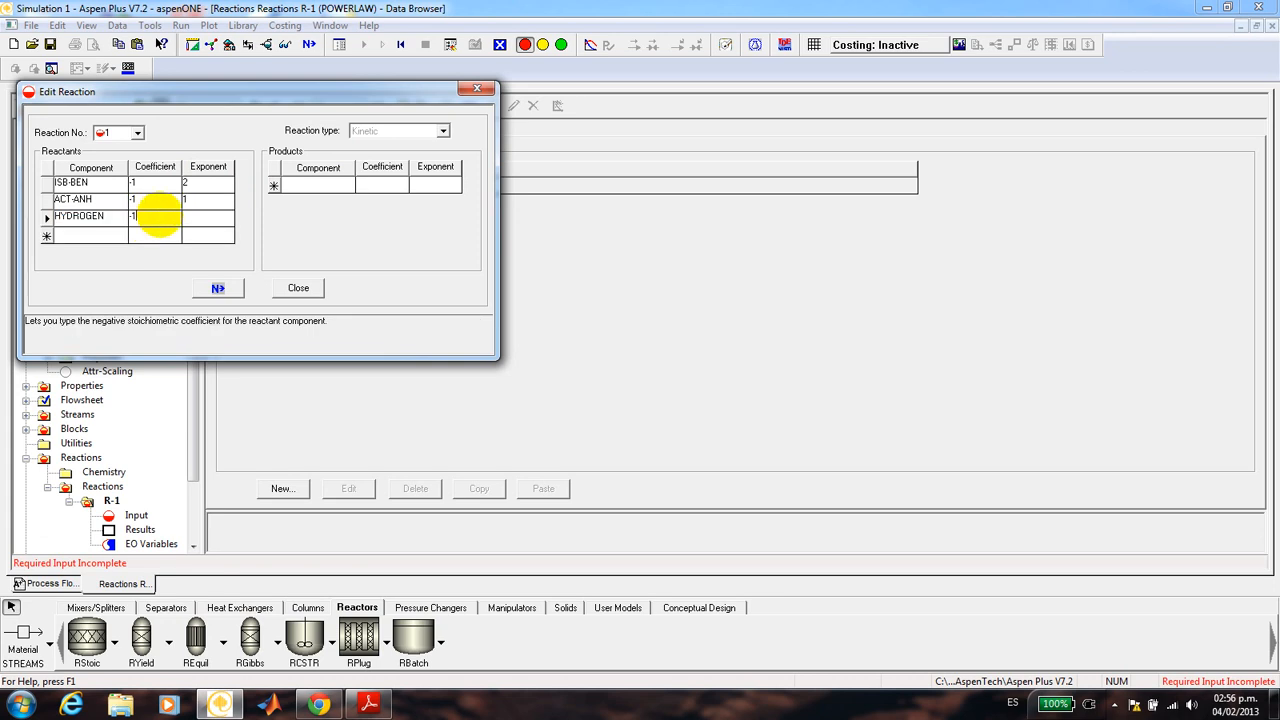
click(200, 218)
text(1)
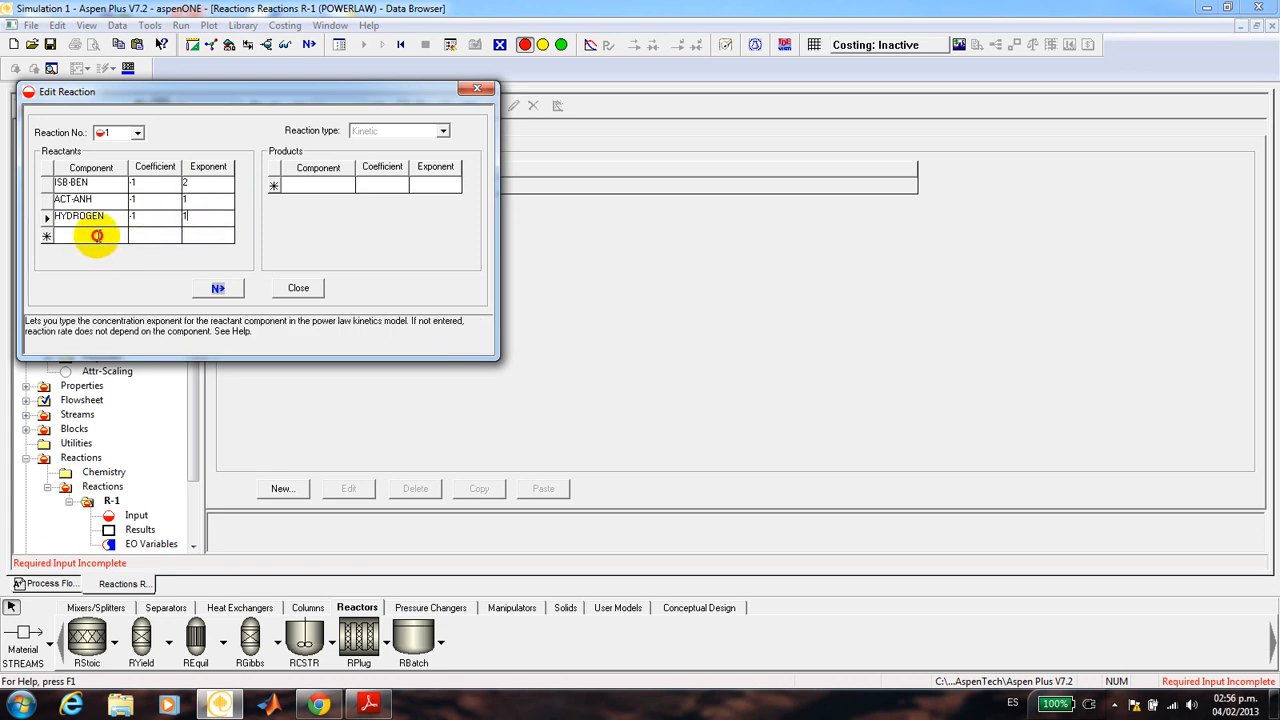
Add CO as a reactant of reaction 1 with coefficient -1 and exponent 1
click(92, 237)
click(120, 238)
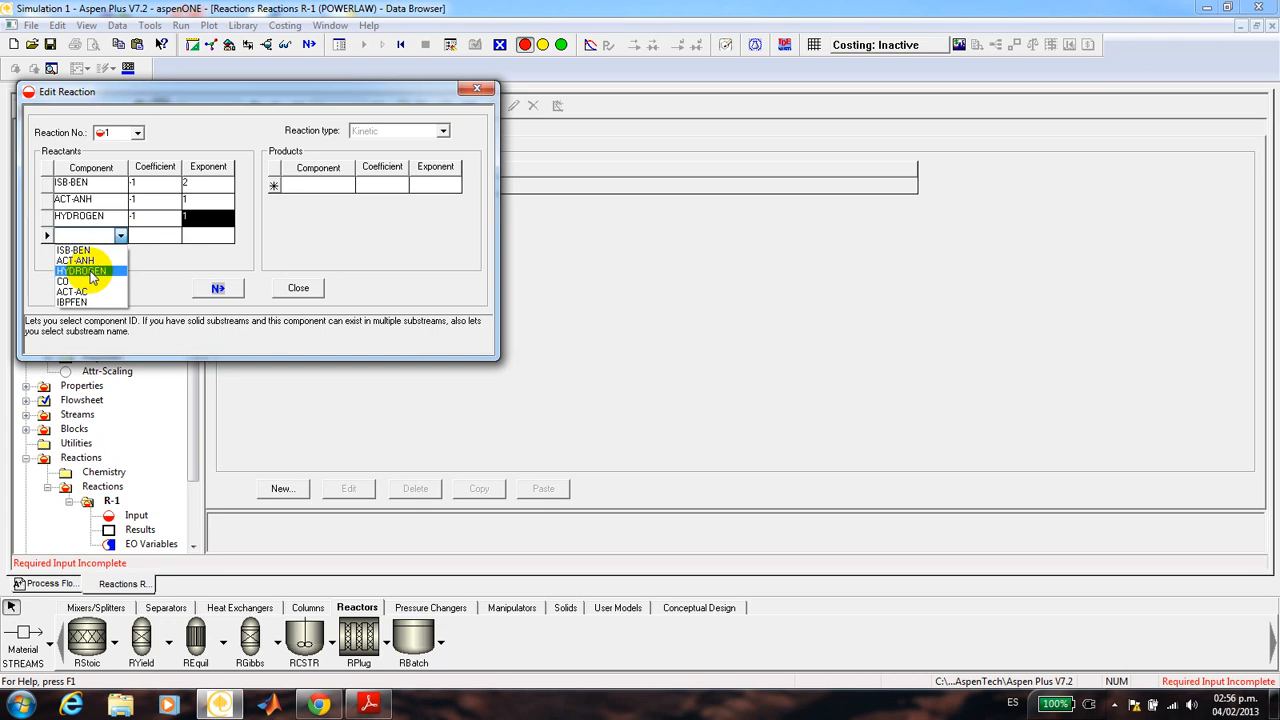
click(85, 282)
click(157, 234)
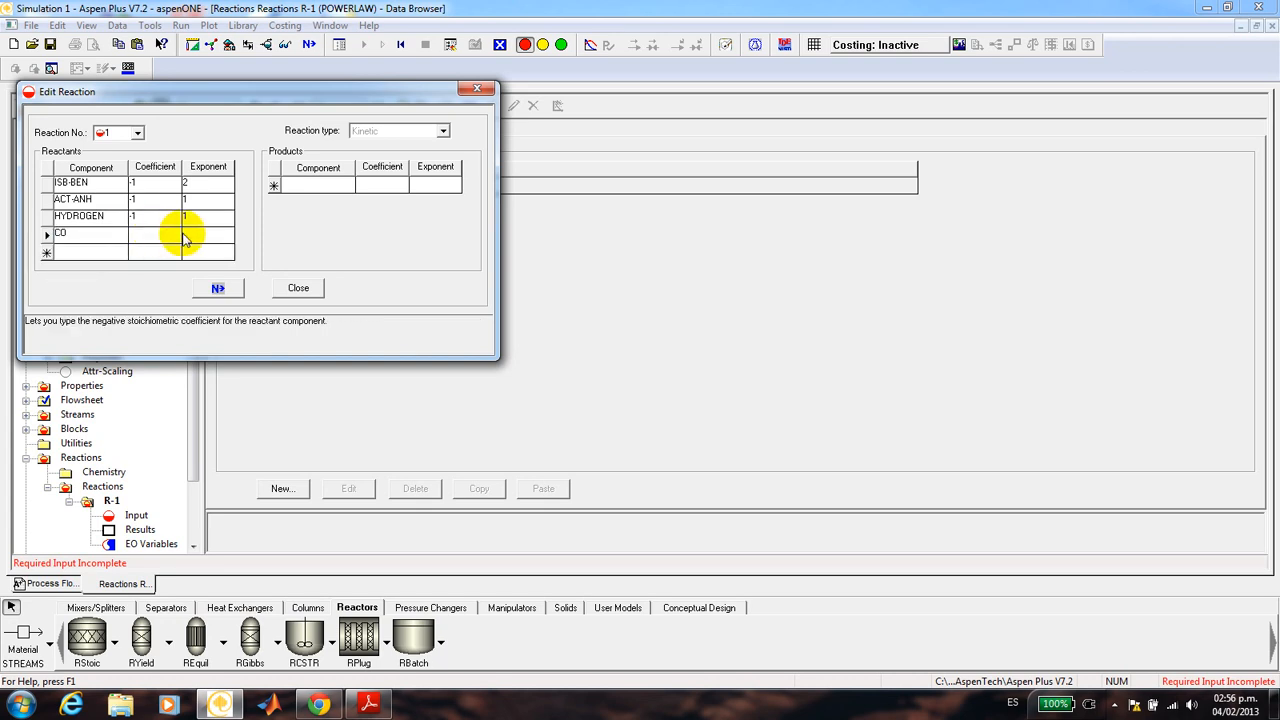
text(-1)
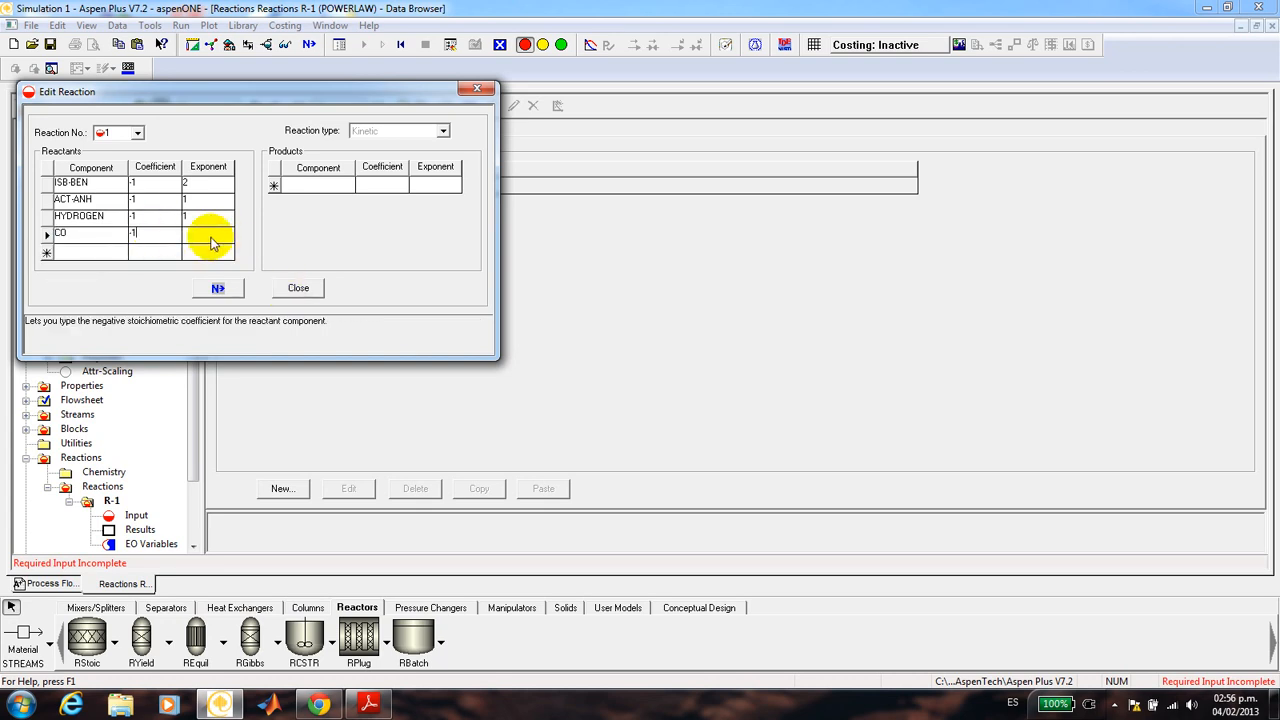
click(208, 240)
text(1)
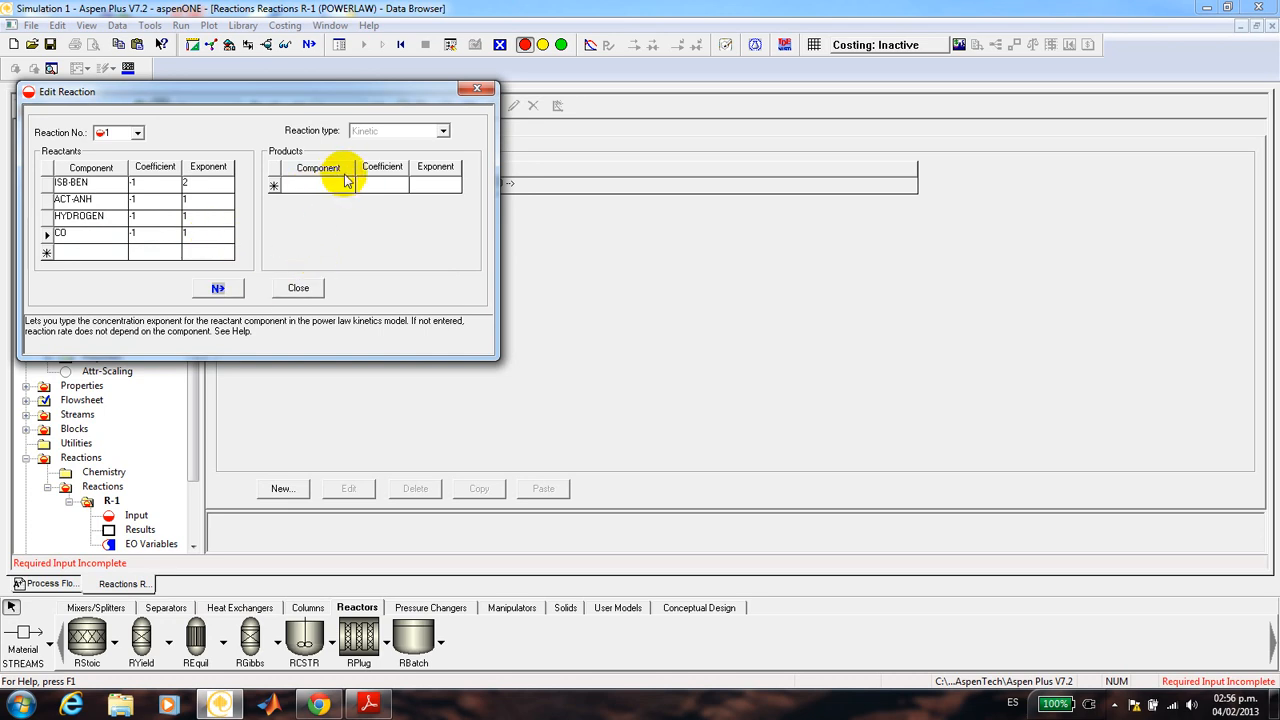
Add ACT-AC as a product of reaction 1 with coefficient 1
click(348, 185)
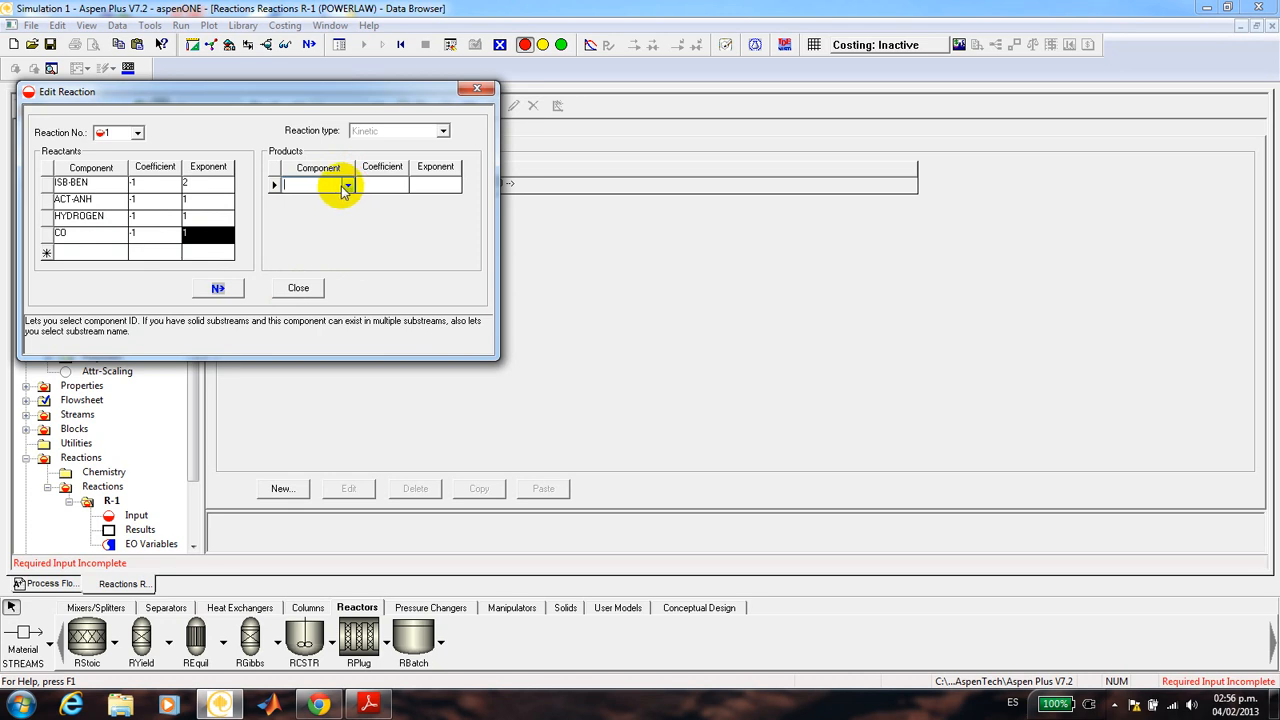
click(348, 187)
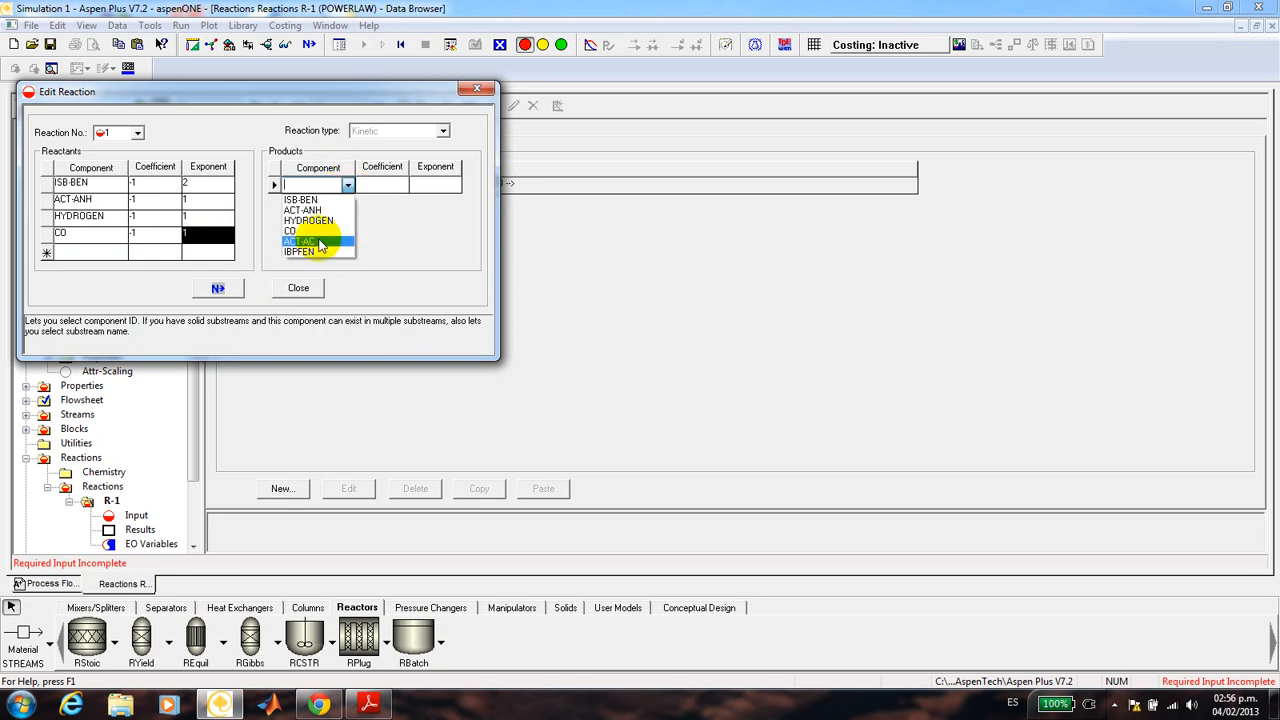
click(320, 243)
click(376, 184)
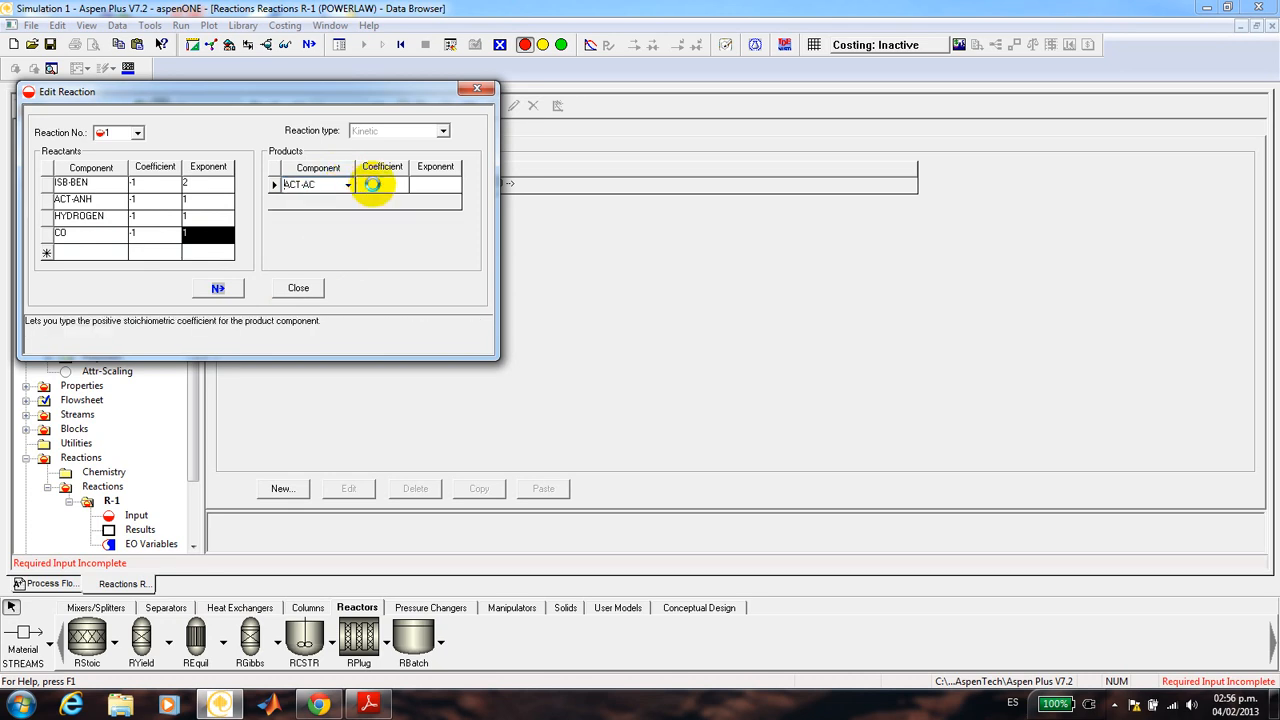
text(1)
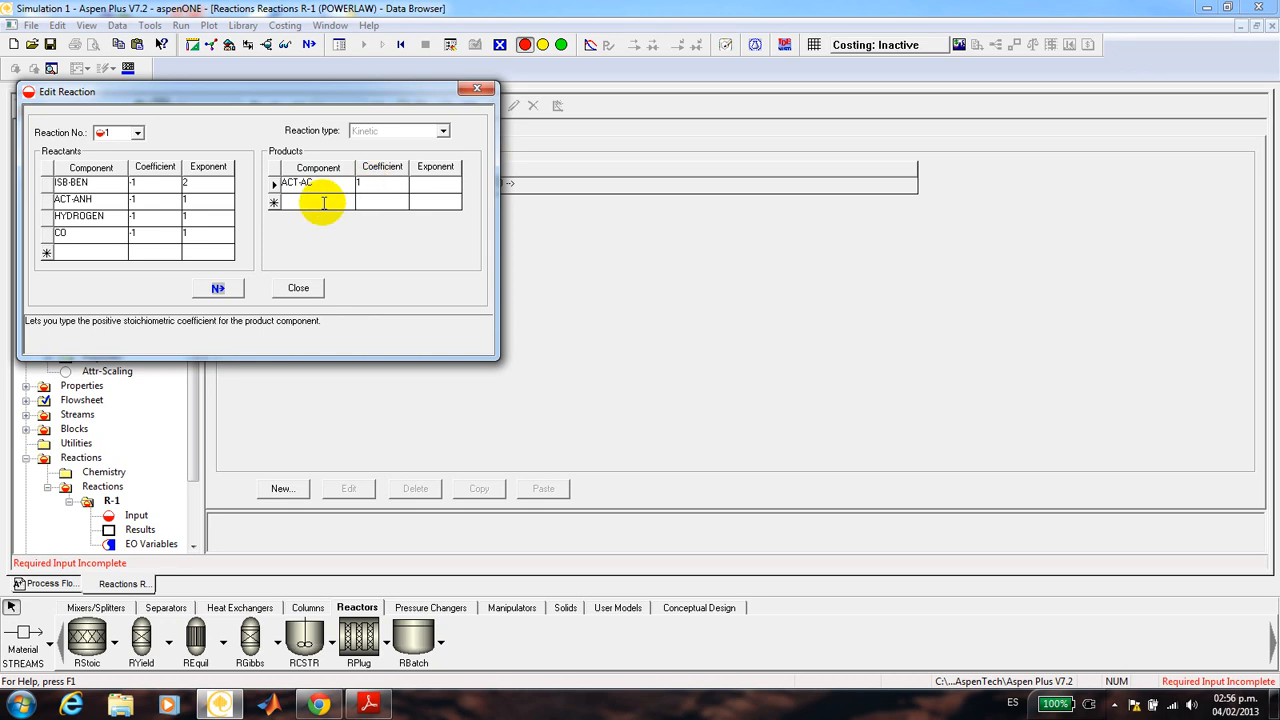
Add IBPFEN as a product of reaction 1 with coefficient 1
click(325, 202)
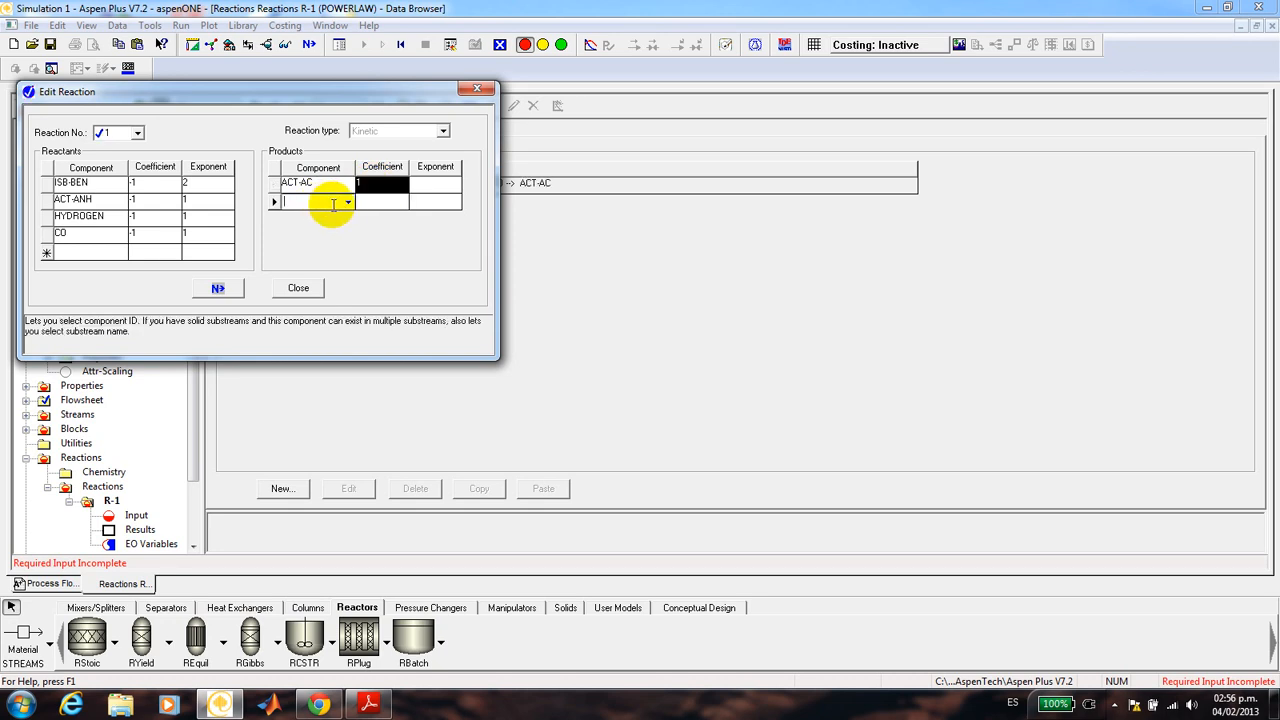
click(348, 203)
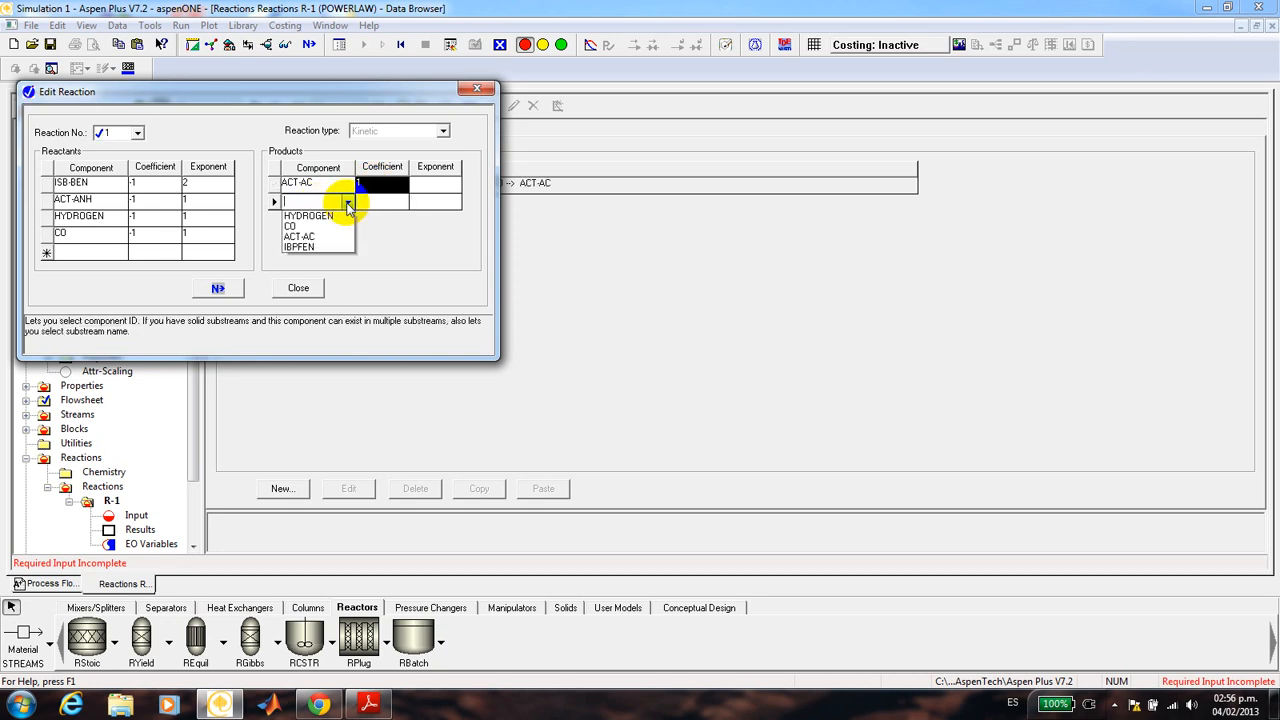
click(321, 269)
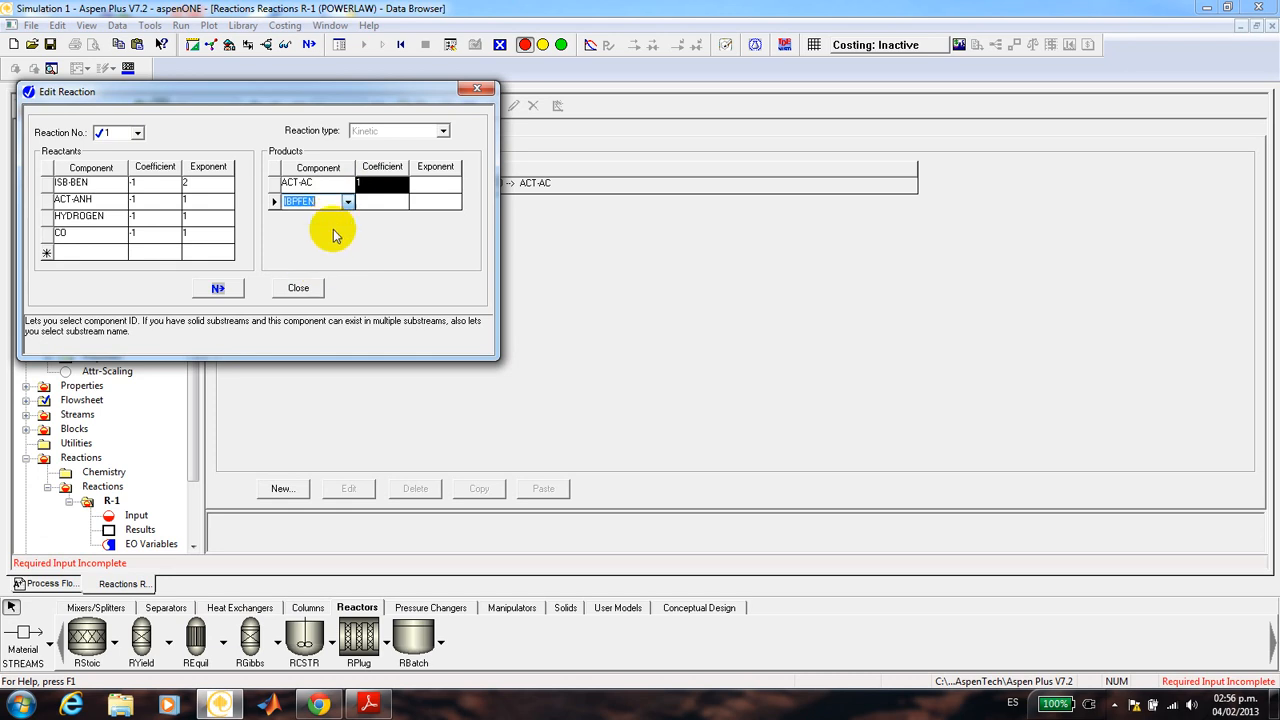
click(369, 203)
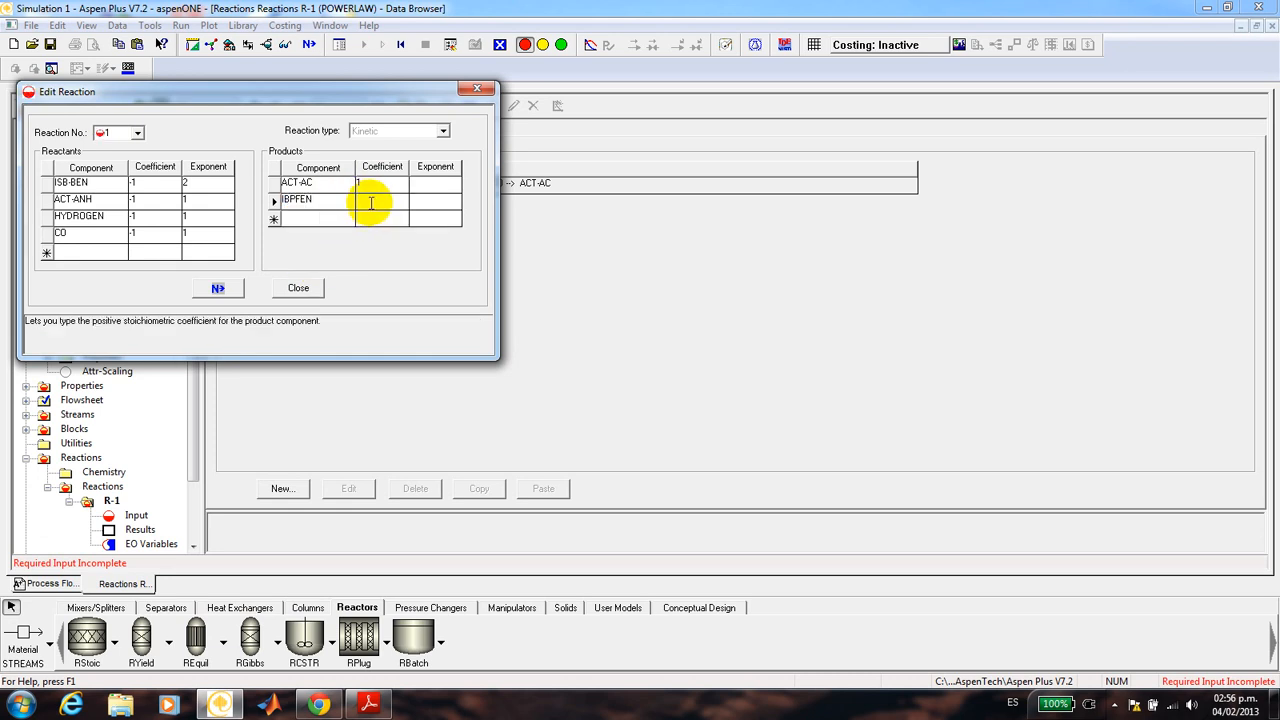
text(1)
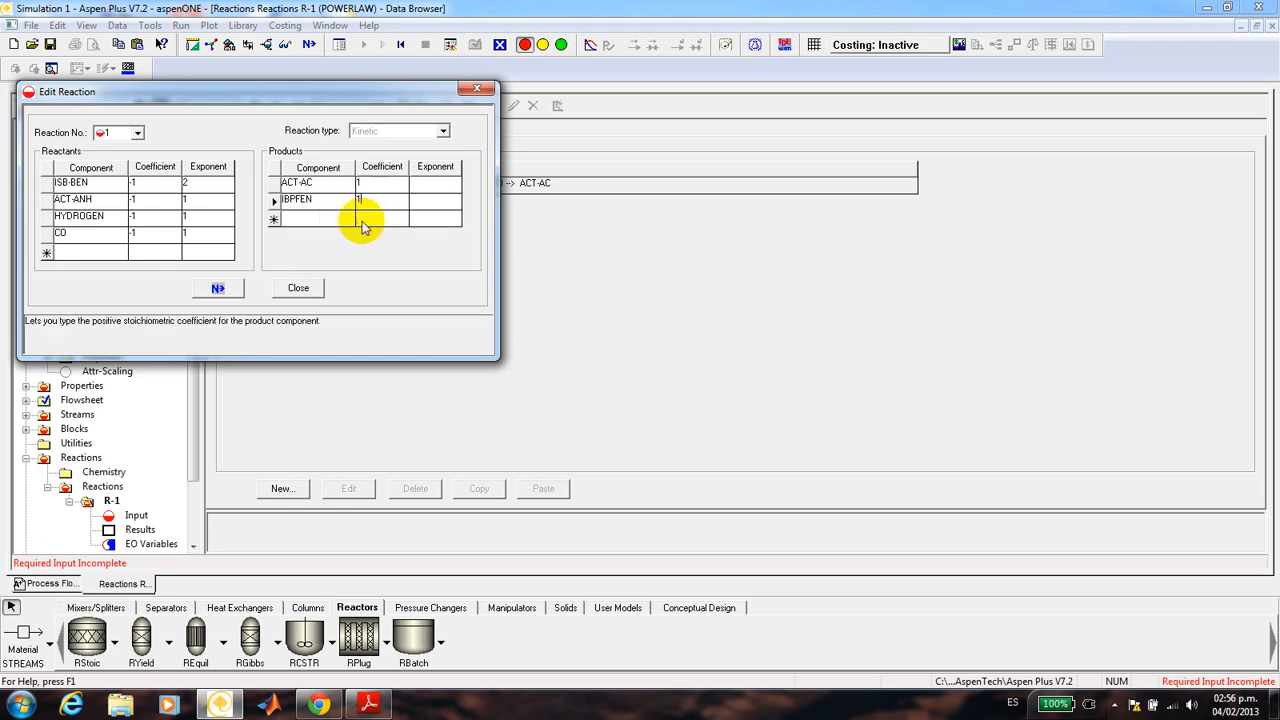
Finish editing reaction 1 and set its kinetic factor k to 0.349 and activation energy E to 0 J/kmol
click(238, 293)
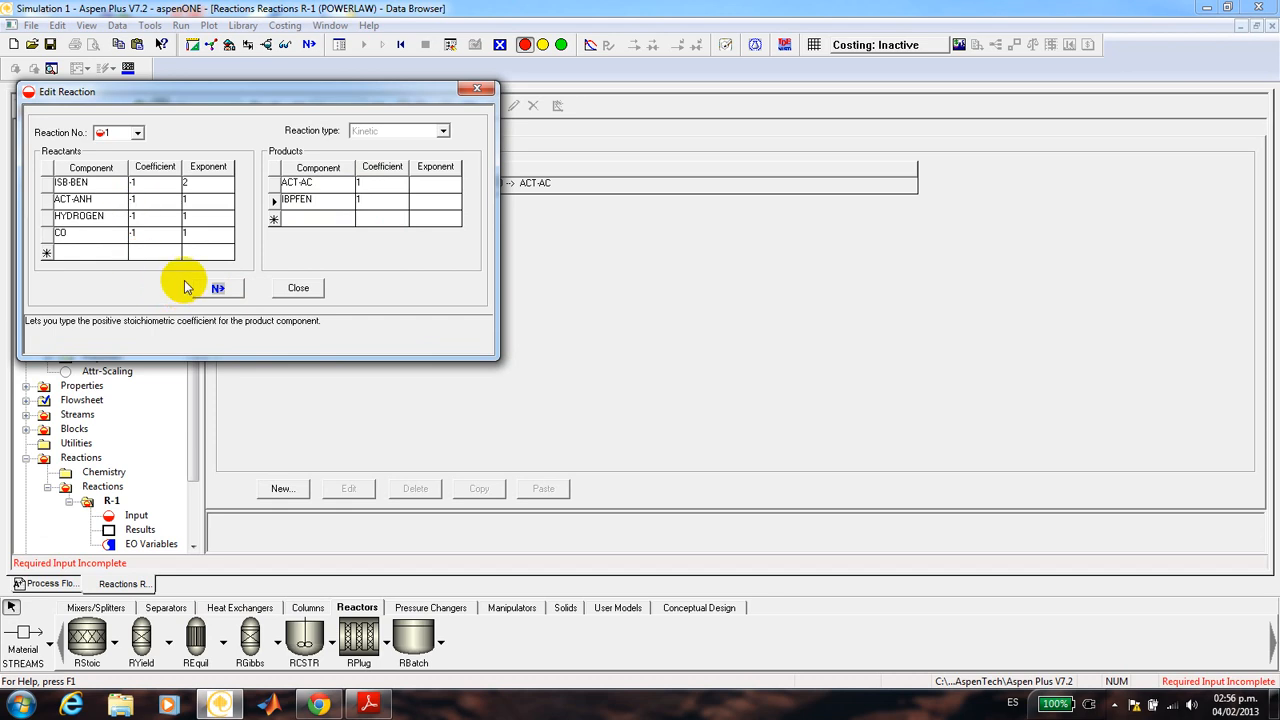
click(220, 287)
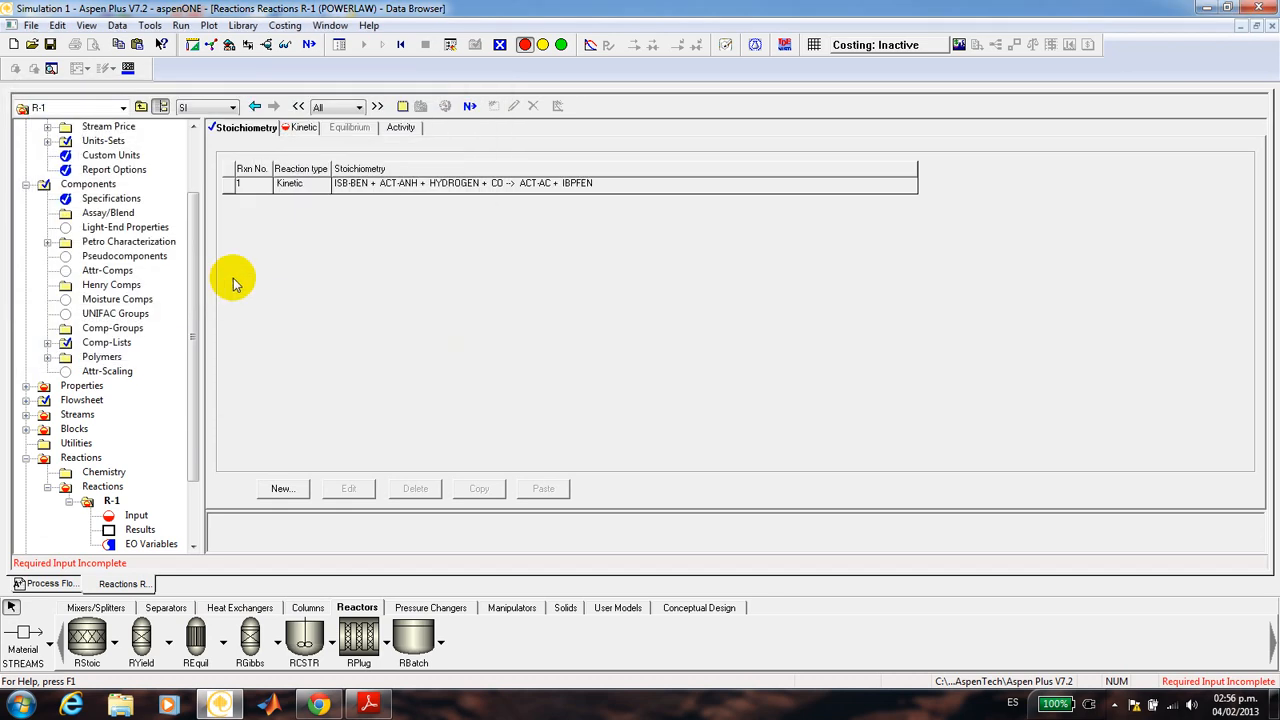
click(302, 127)
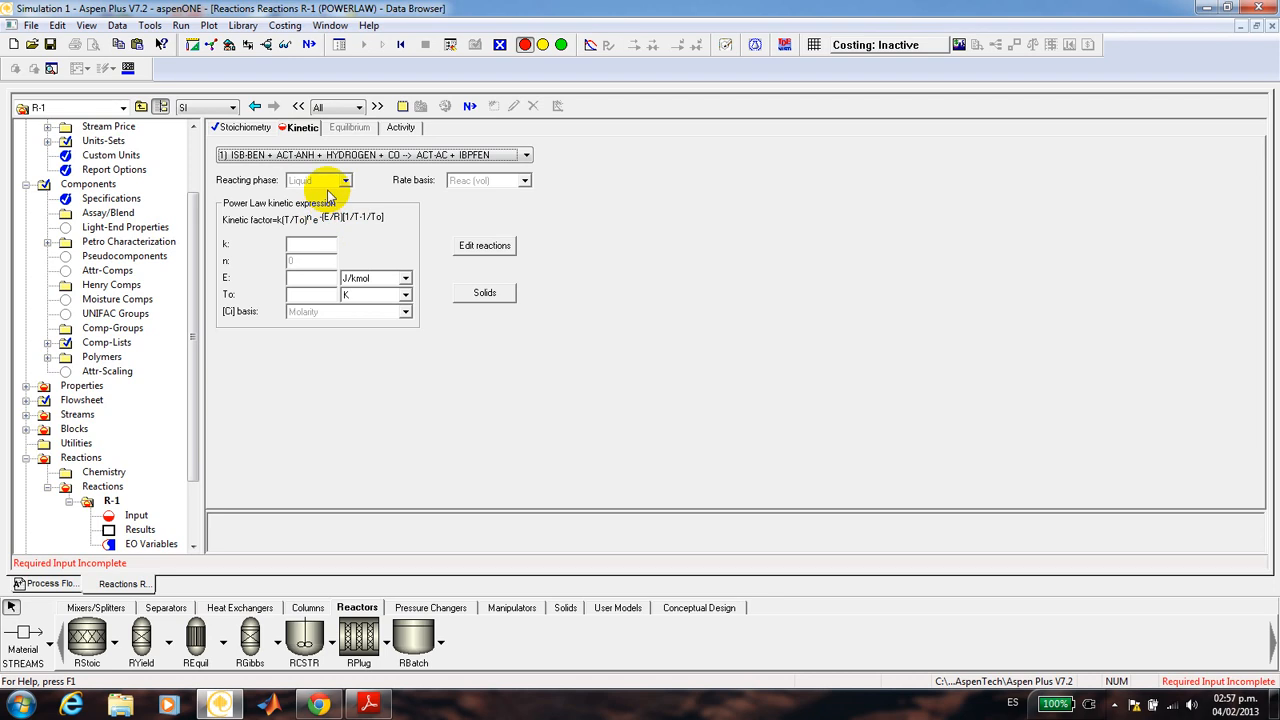
click(307, 246)
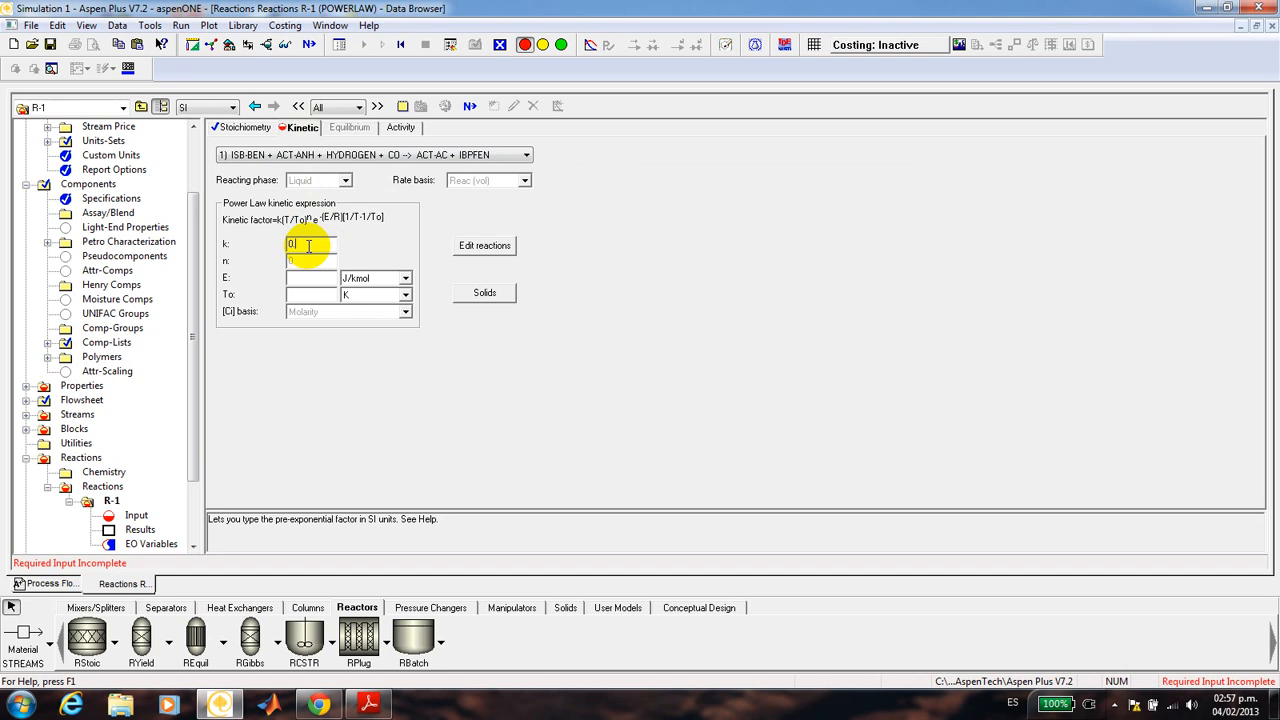
text(0.345)
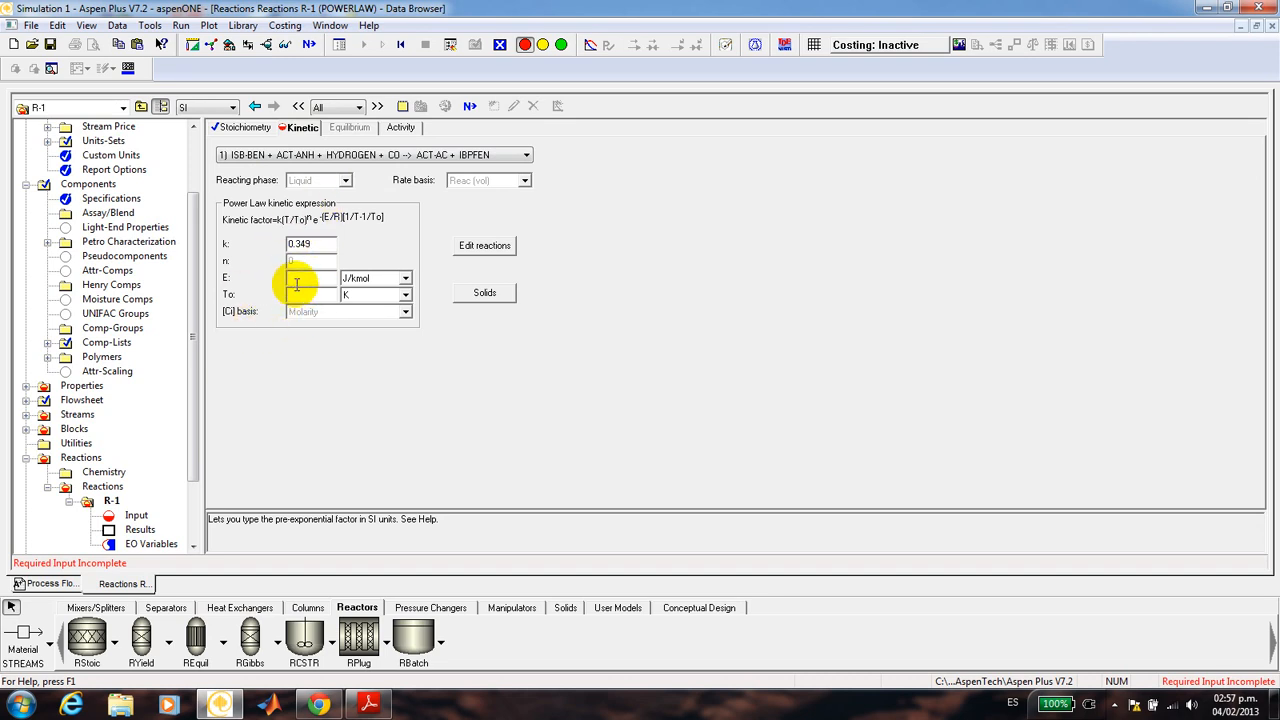
click(302, 280)
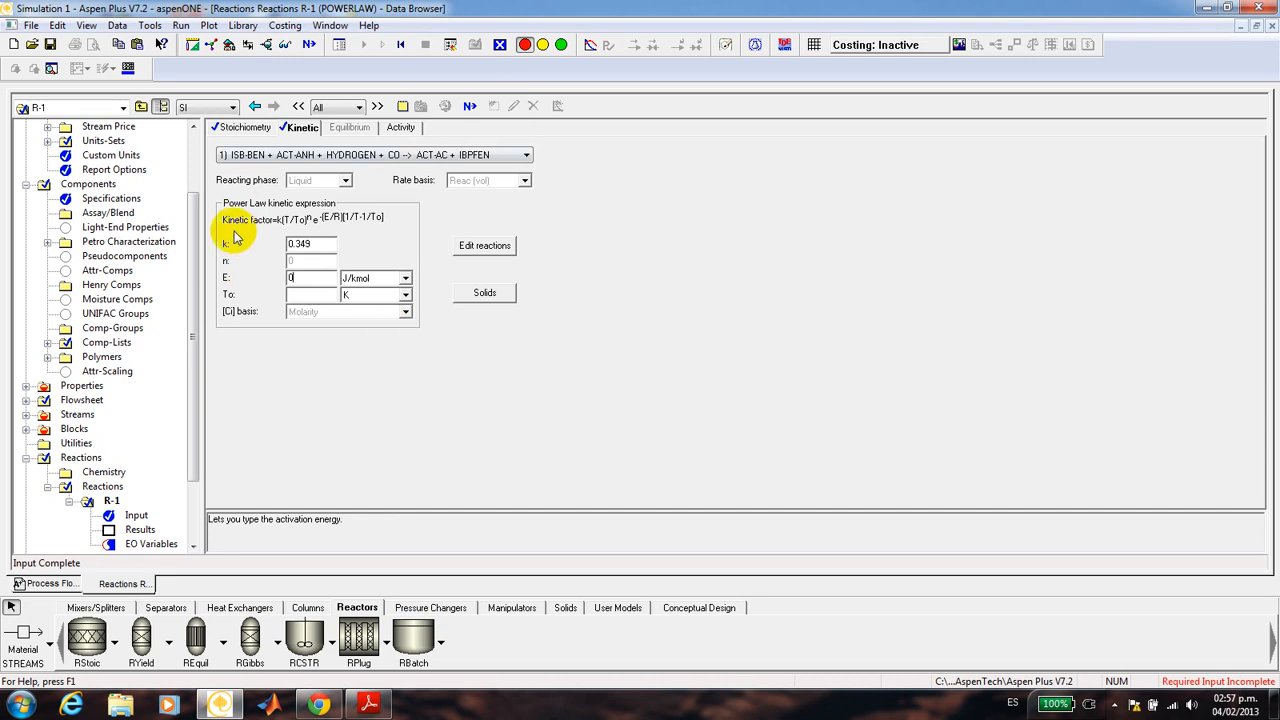
Choose UNIQUAC as the global base property method
click(470, 107)
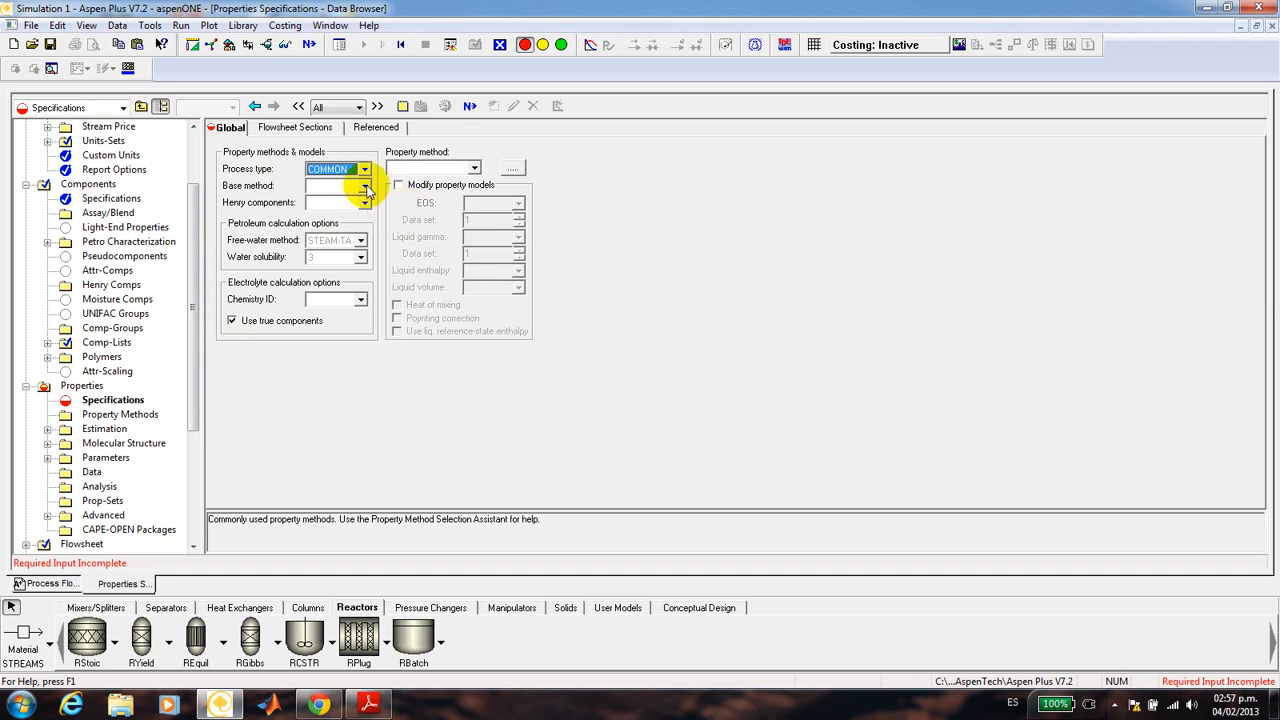
click(366, 188)
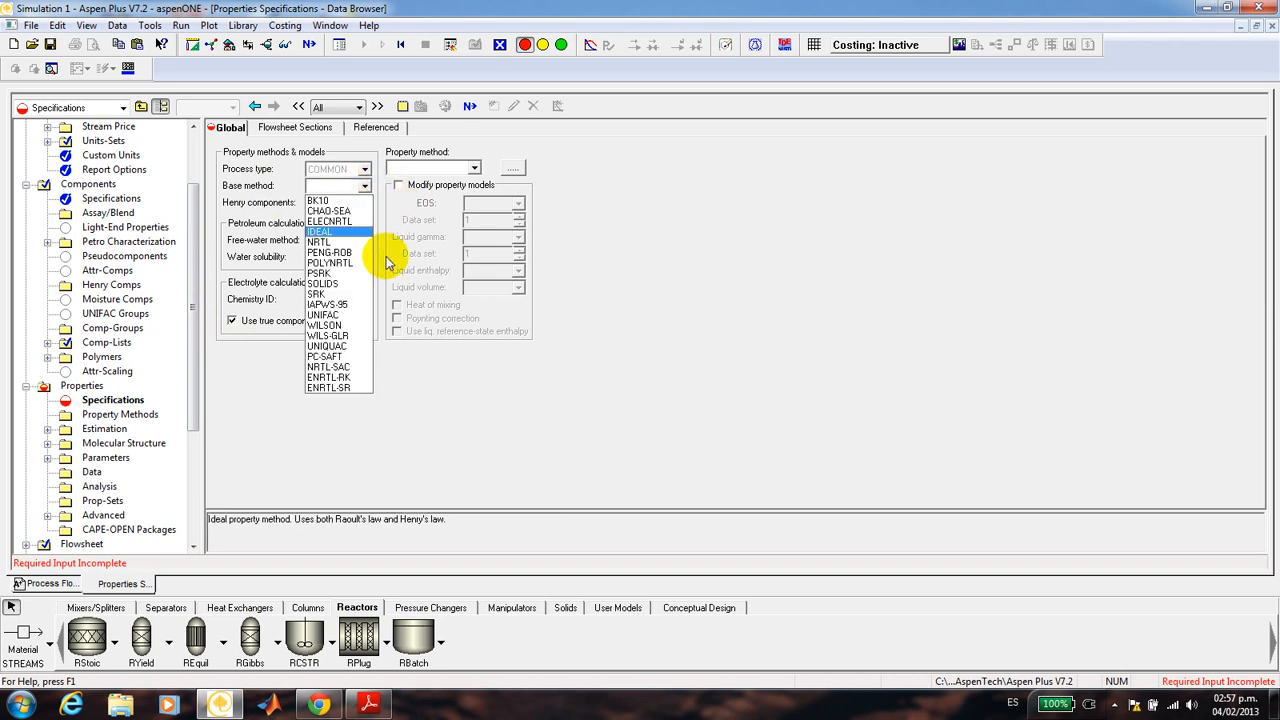
click(352, 348)
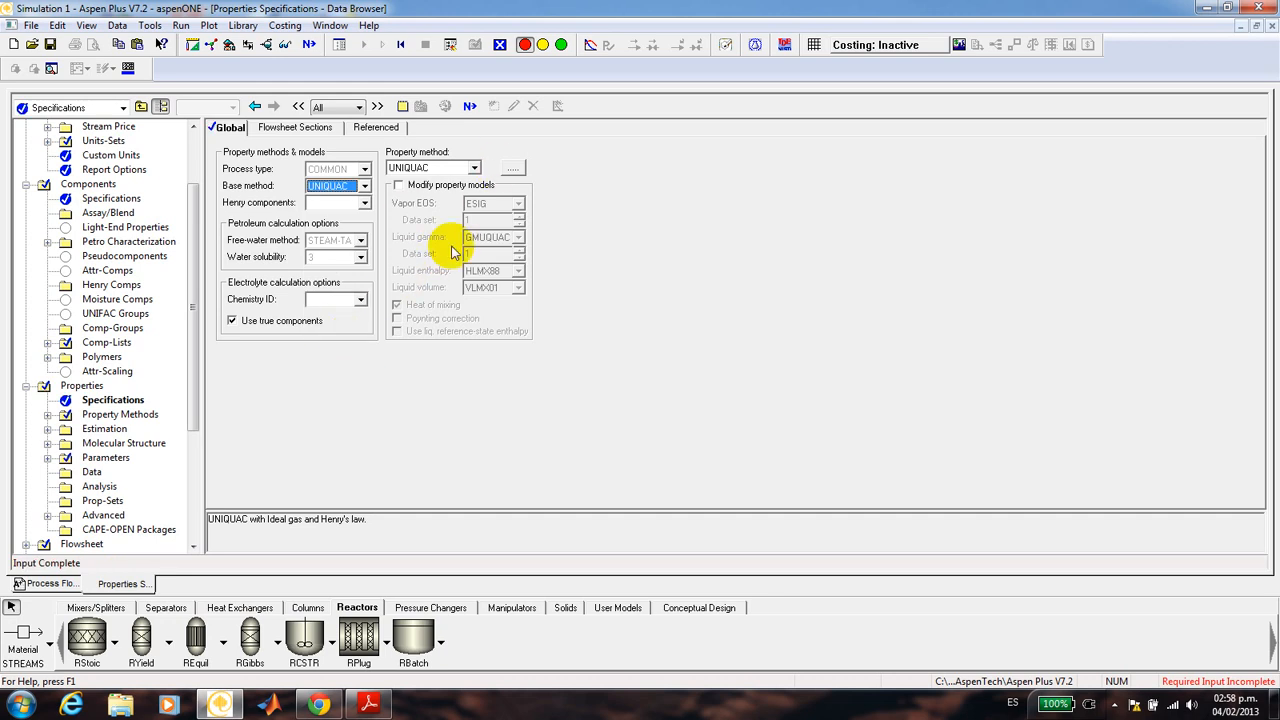
Set the CHARGE stream's temperature to 410 K and its pressure to 1 atm
click(470, 108)
click(587, 416)
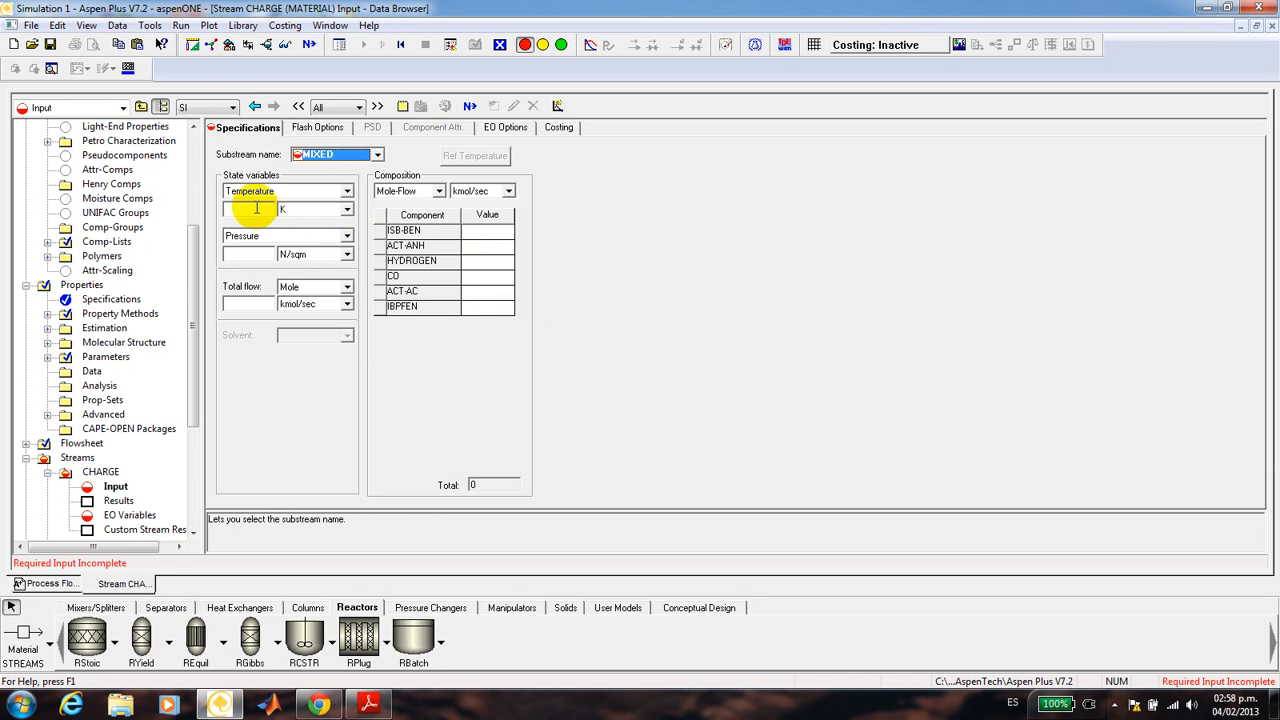
click(227, 209)
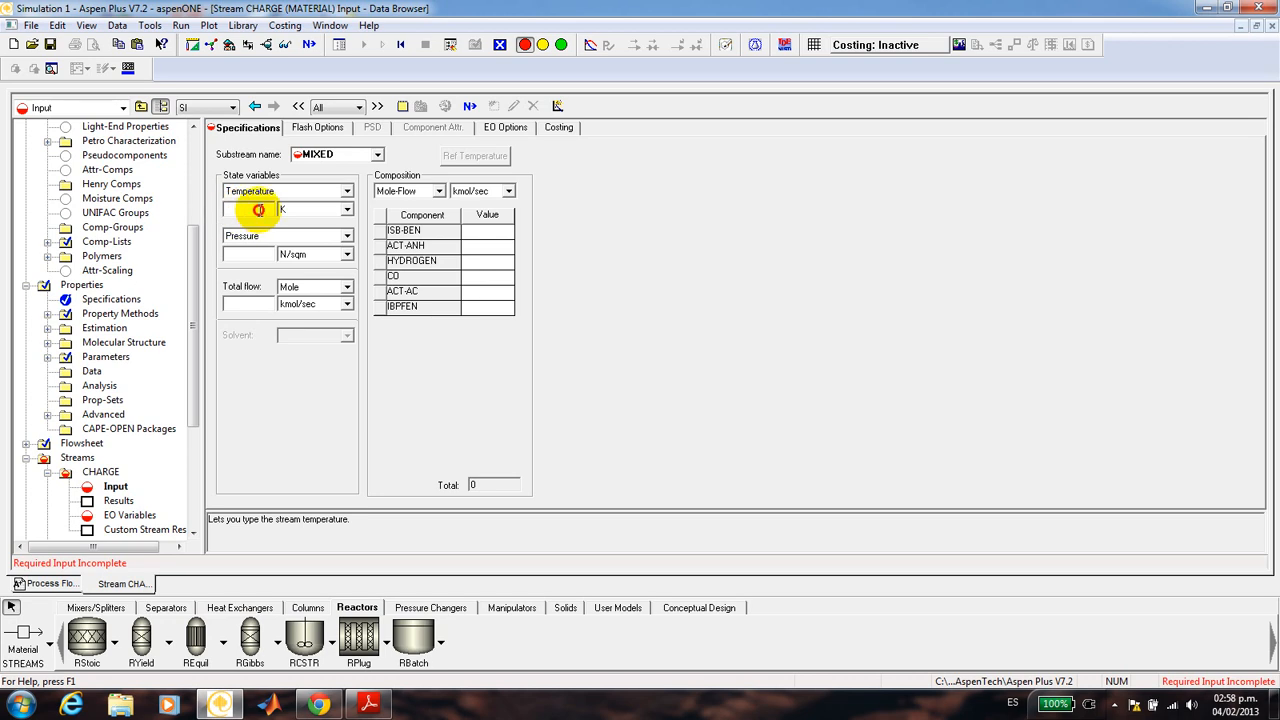
click(258, 210)
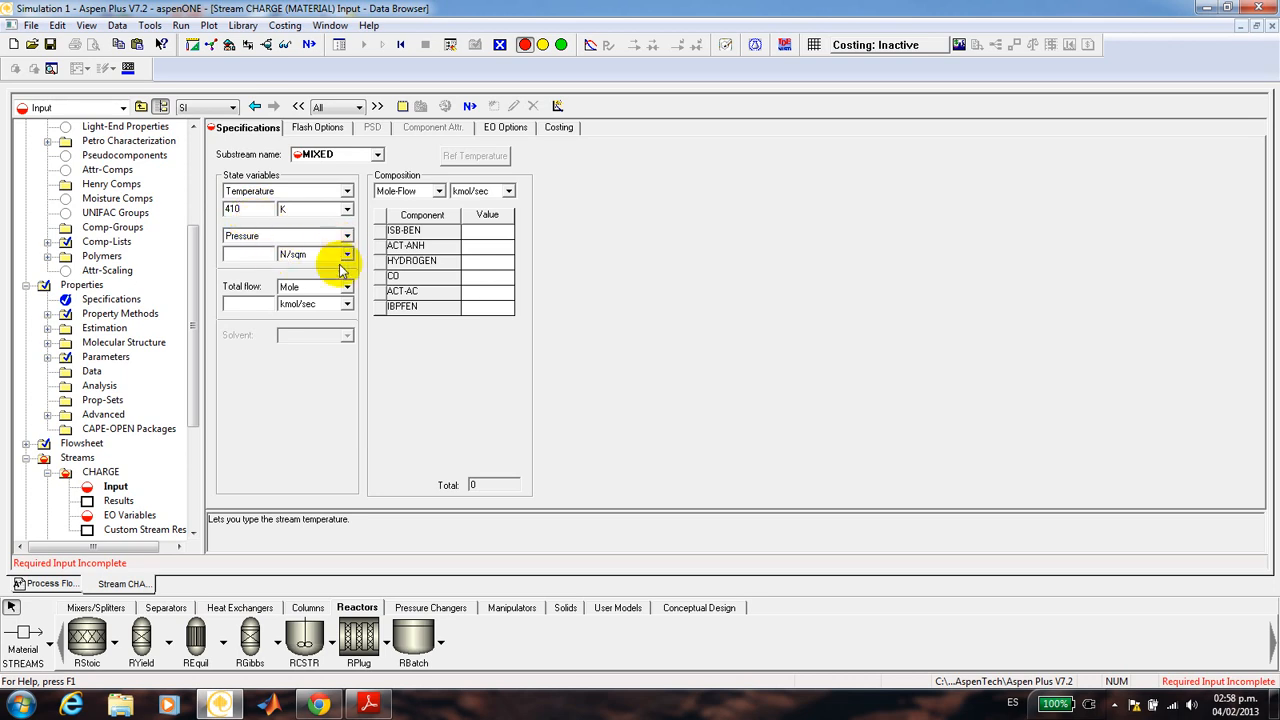
click(263, 252)
text(1)
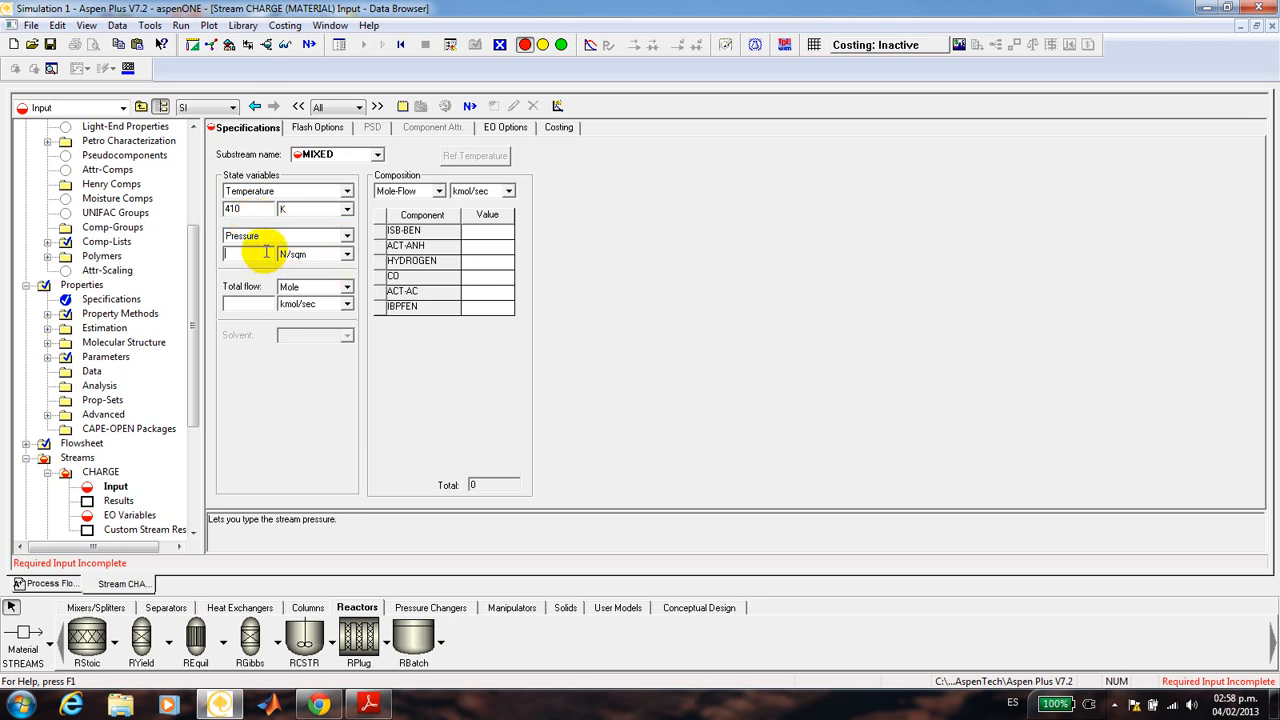
click(346, 254)
drag(349, 388, 349, 268)
click(325, 272)
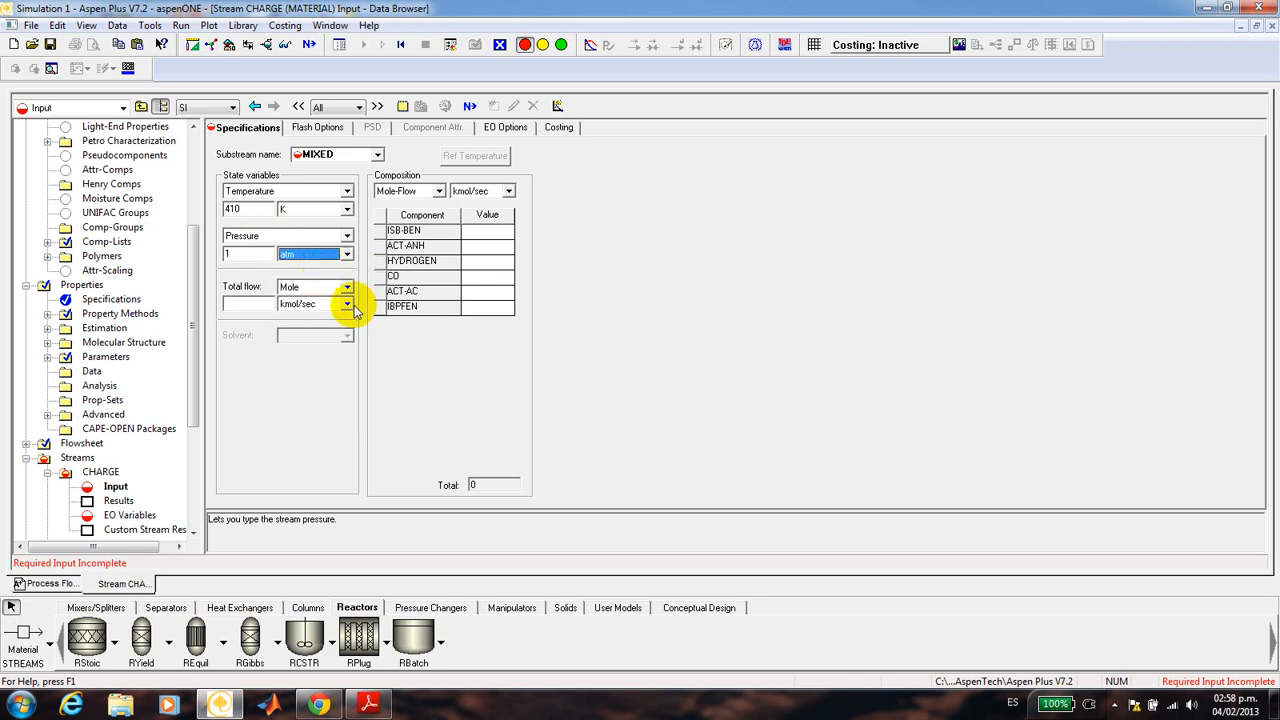
Specify the CHARGE stream's total flow on a volume basis as 2 cum/sec
click(259, 305)
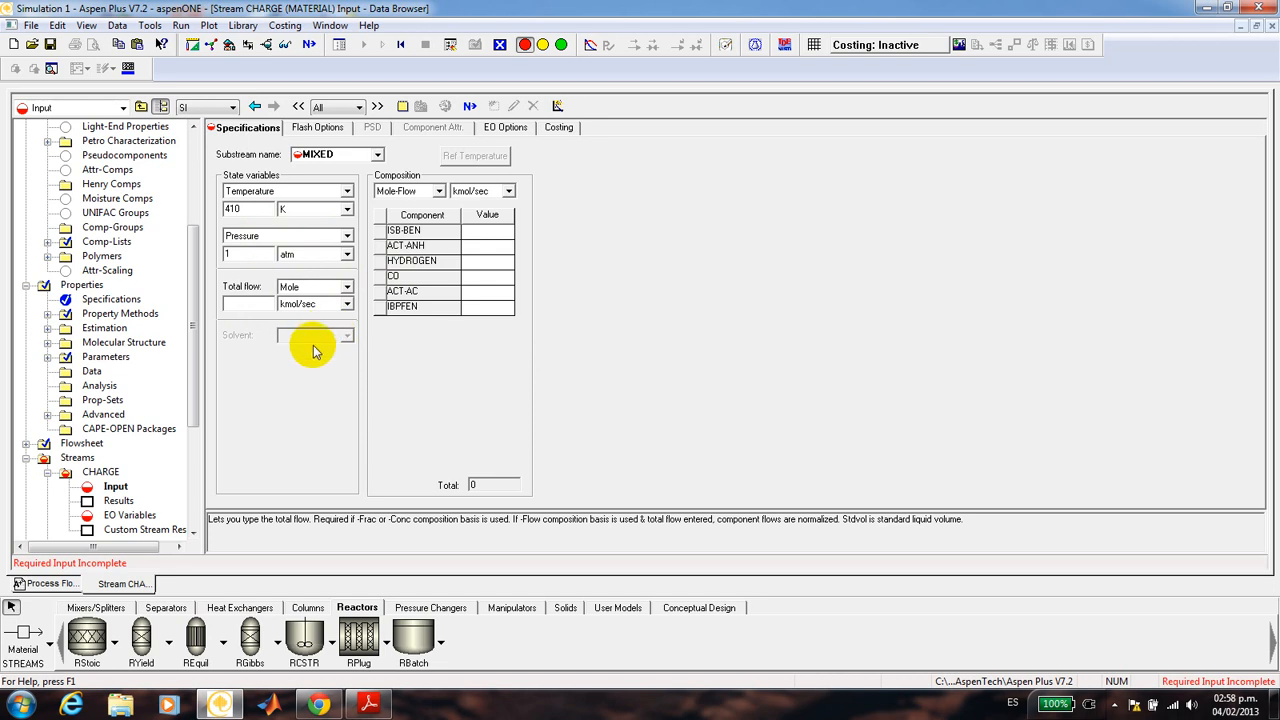
click(347, 288)
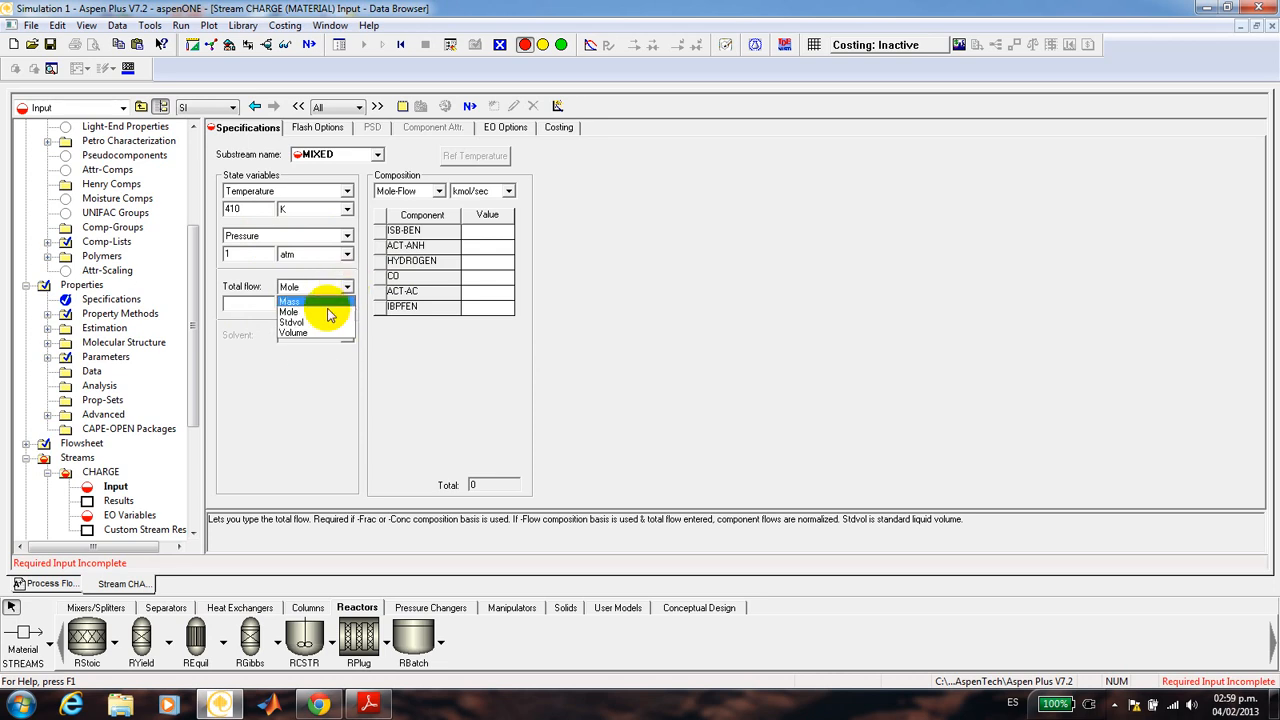
click(305, 332)
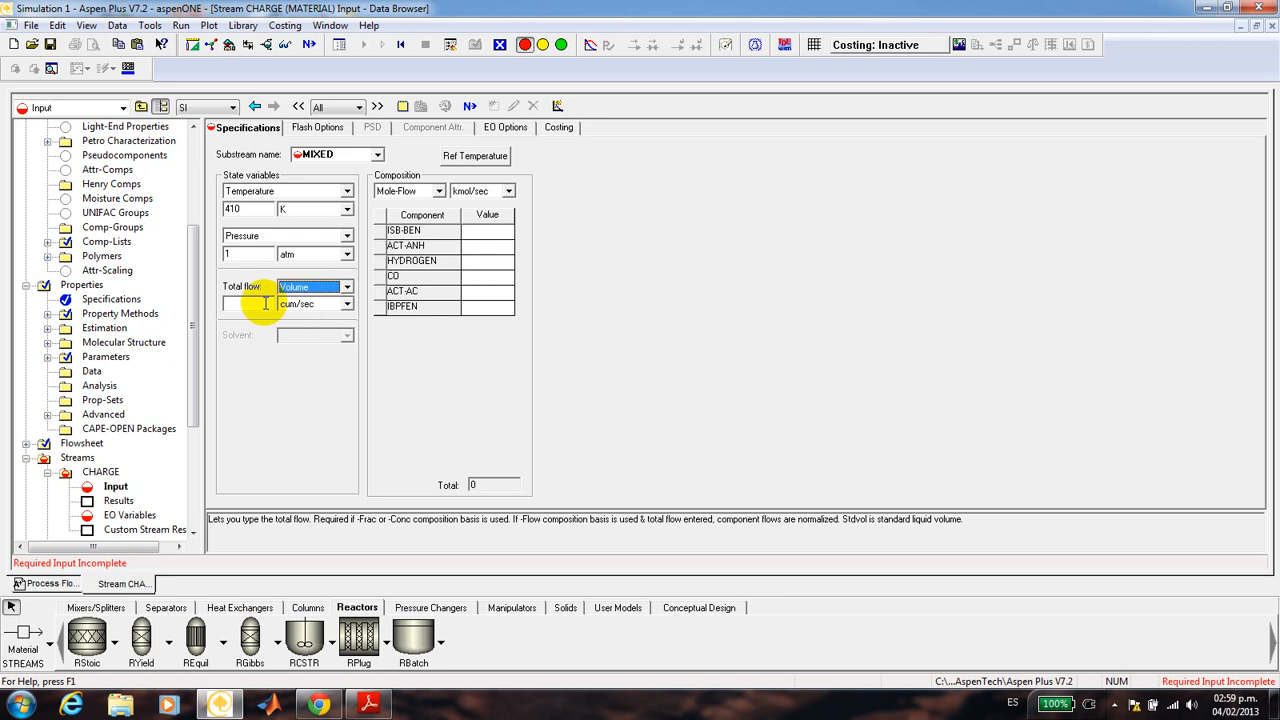
click(267, 305)
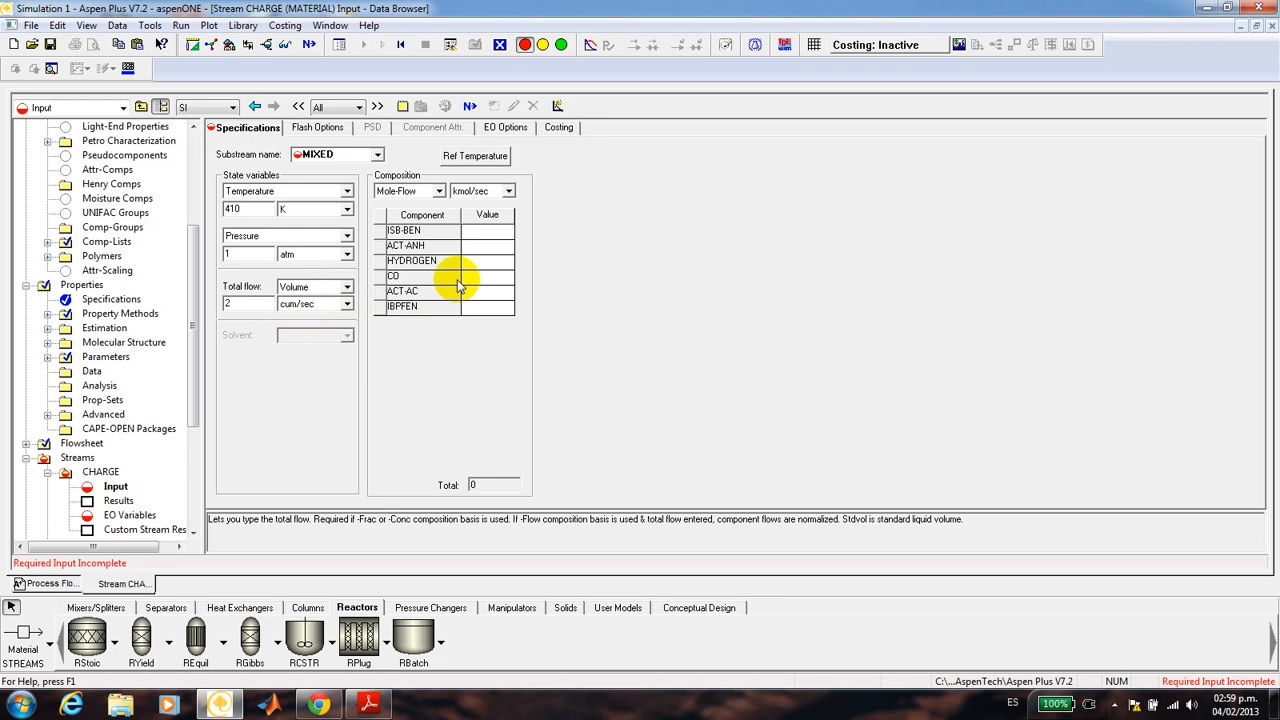
Define the CHARGE composition as mole fractions of 0.5 for ISB-BEN and 0.5 for ACT-ANH
click(439, 192)
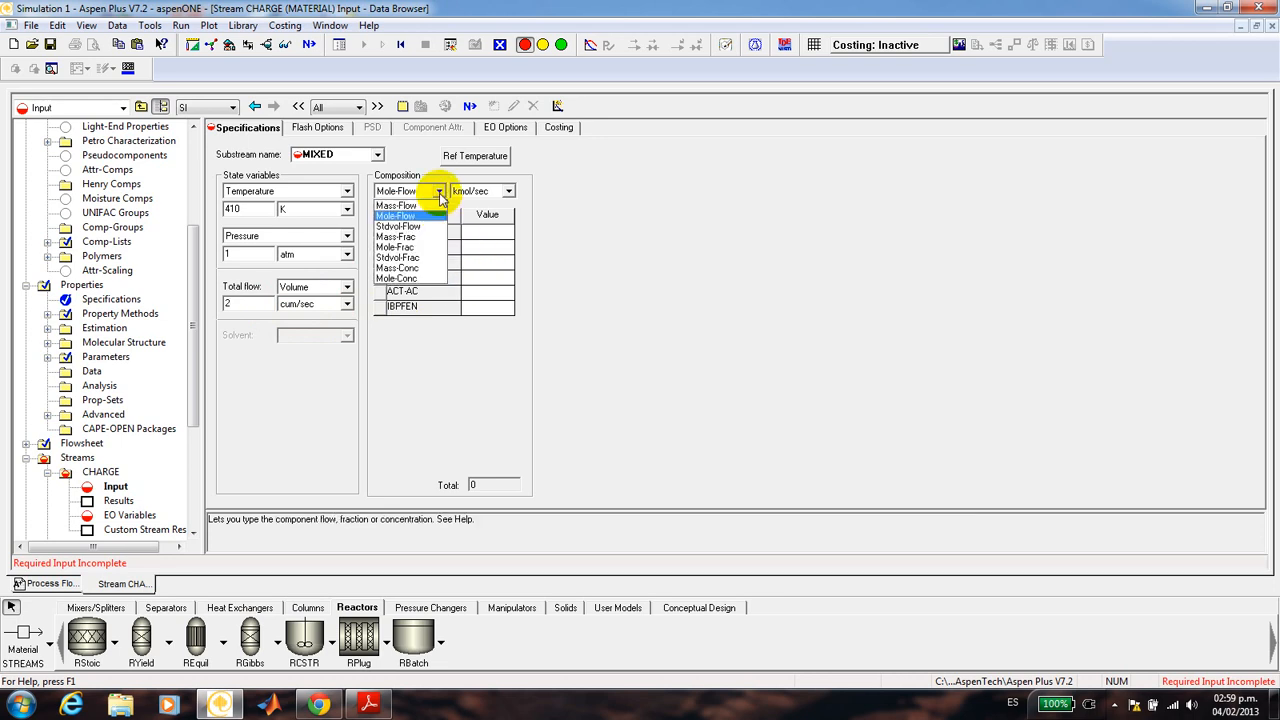
click(424, 247)
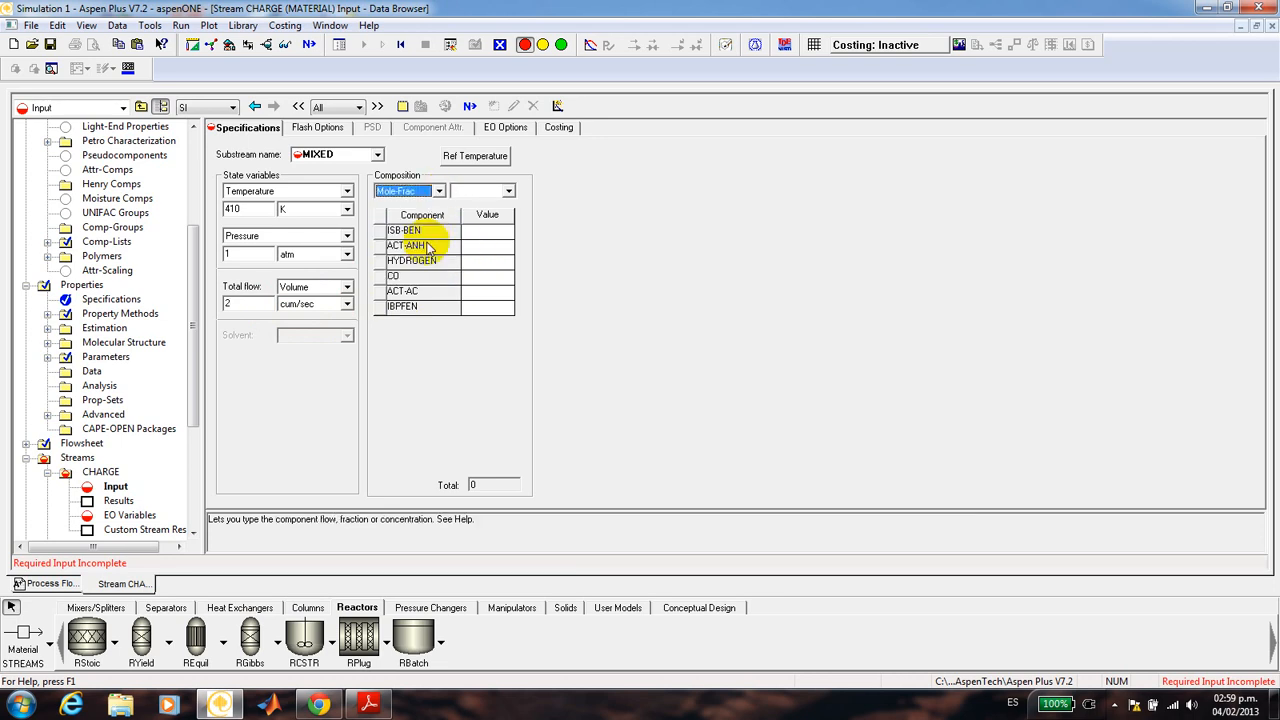
click(484, 233)
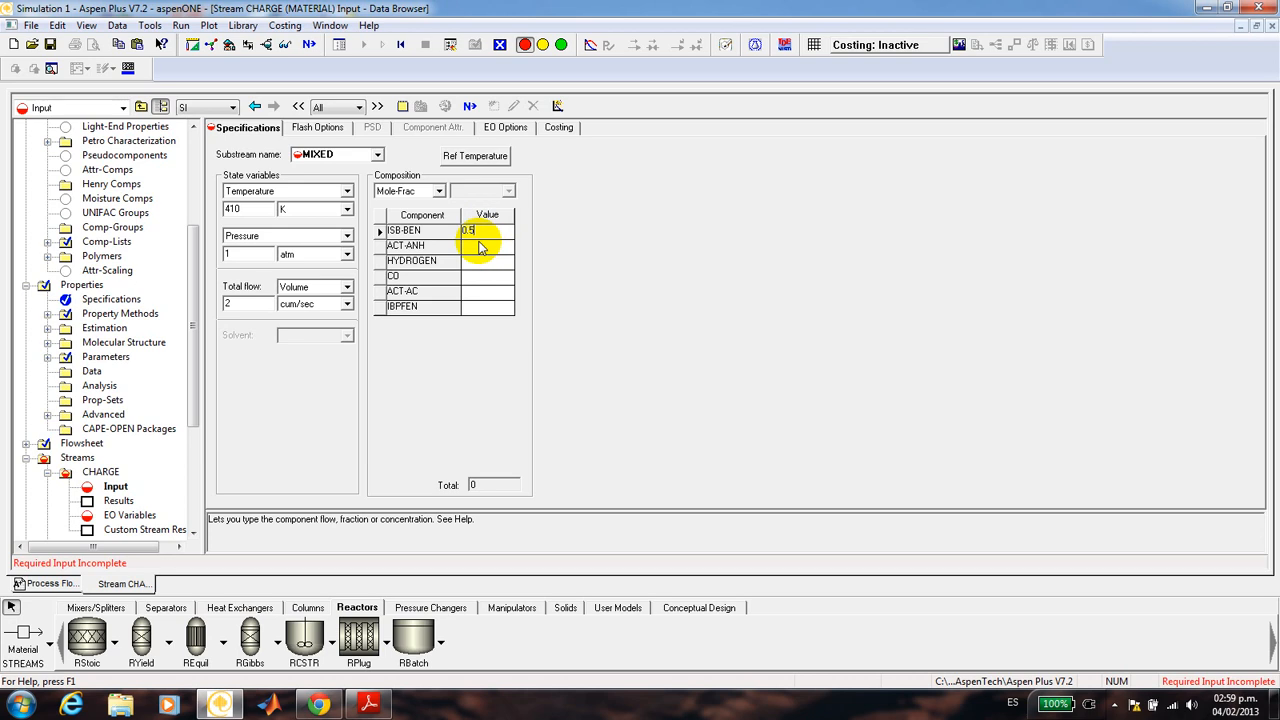
click(483, 246)
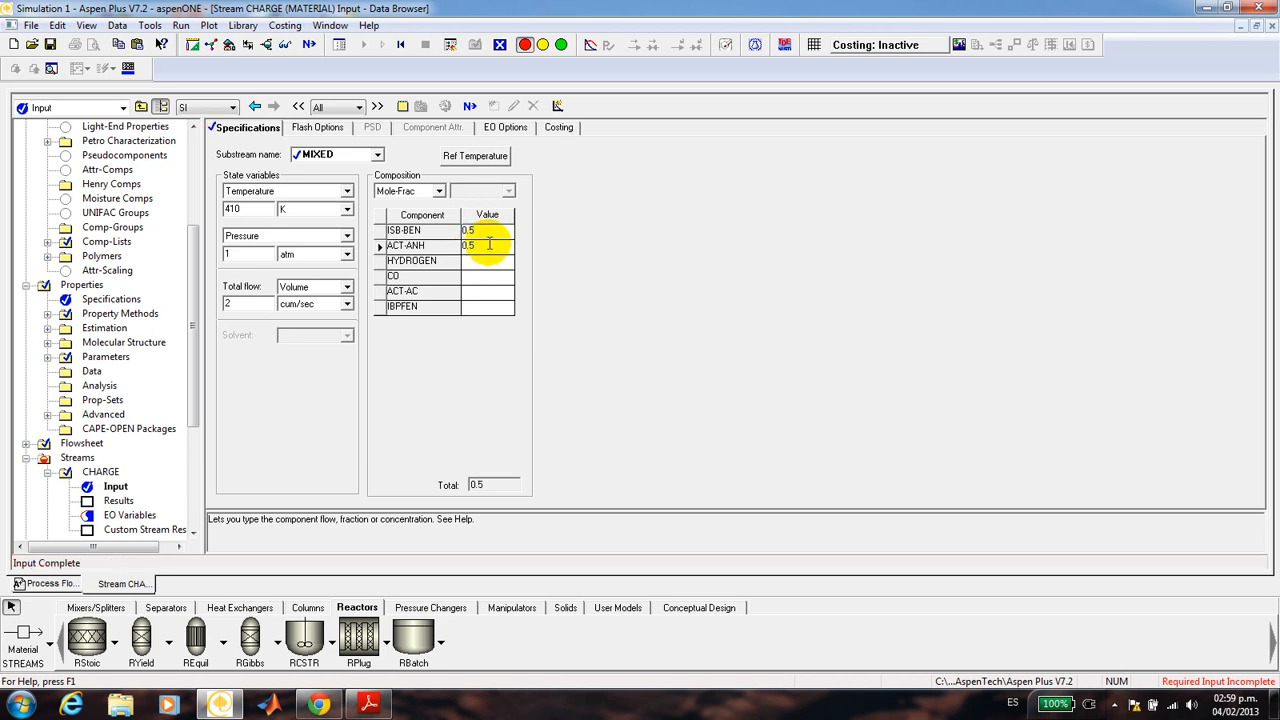
Set stream F's temperature to 410 K and its pressure to 138.2 atm
click(470, 107)
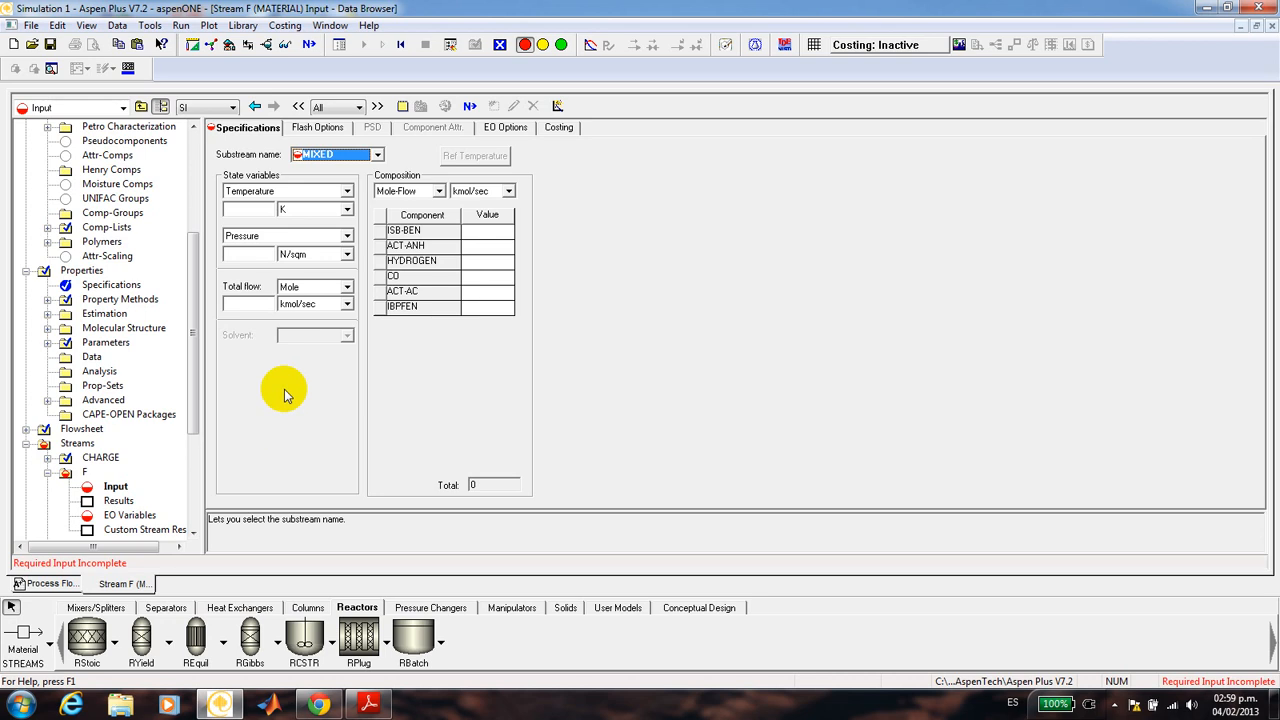
click(258, 208)
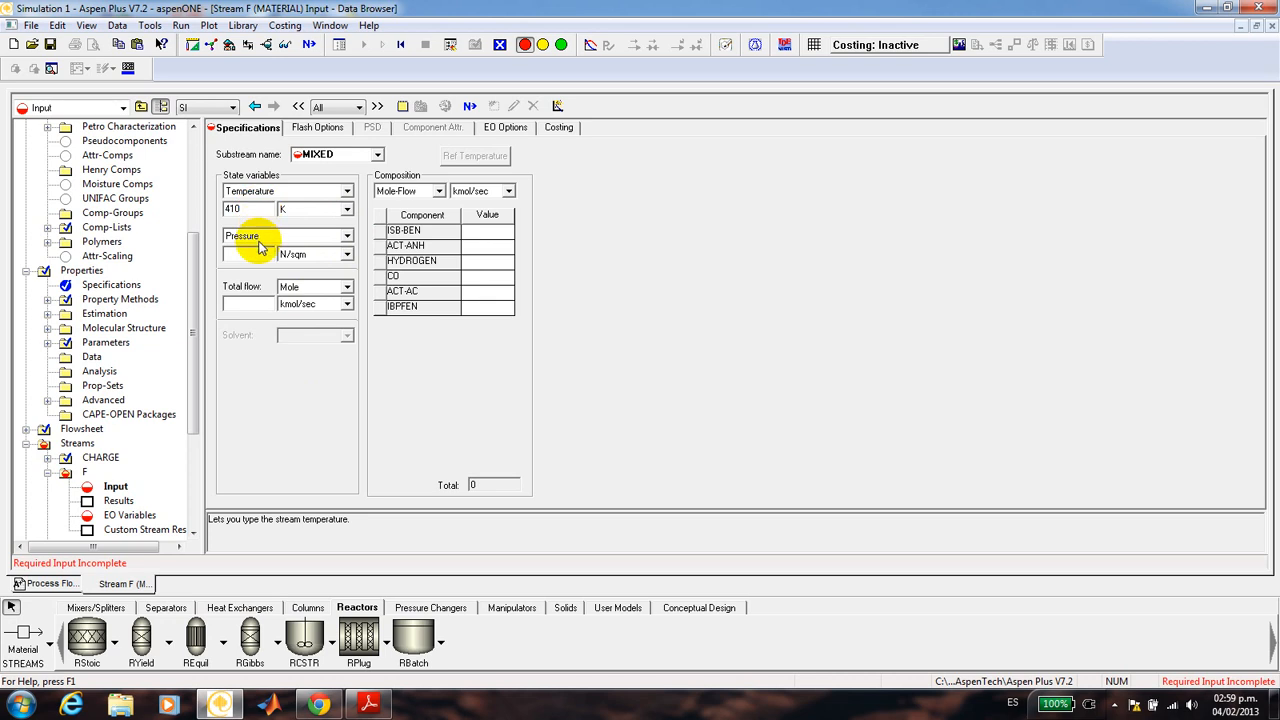
click(265, 253)
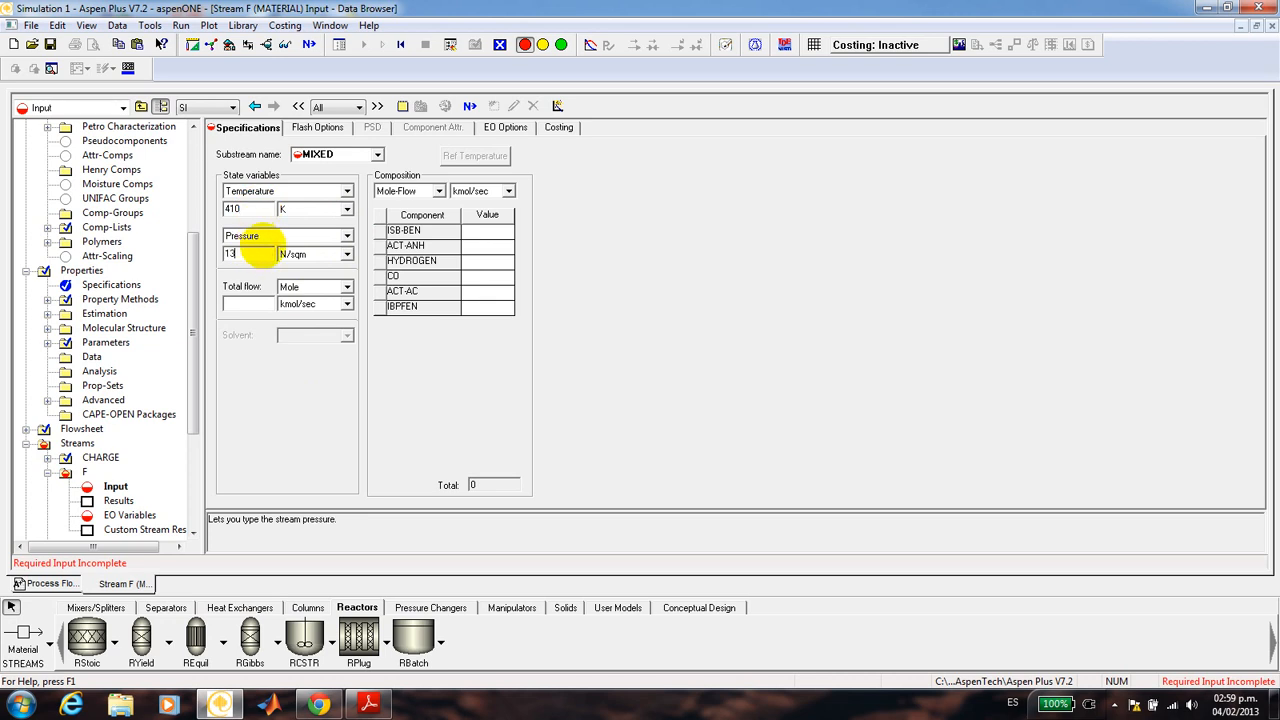
click(346, 254)
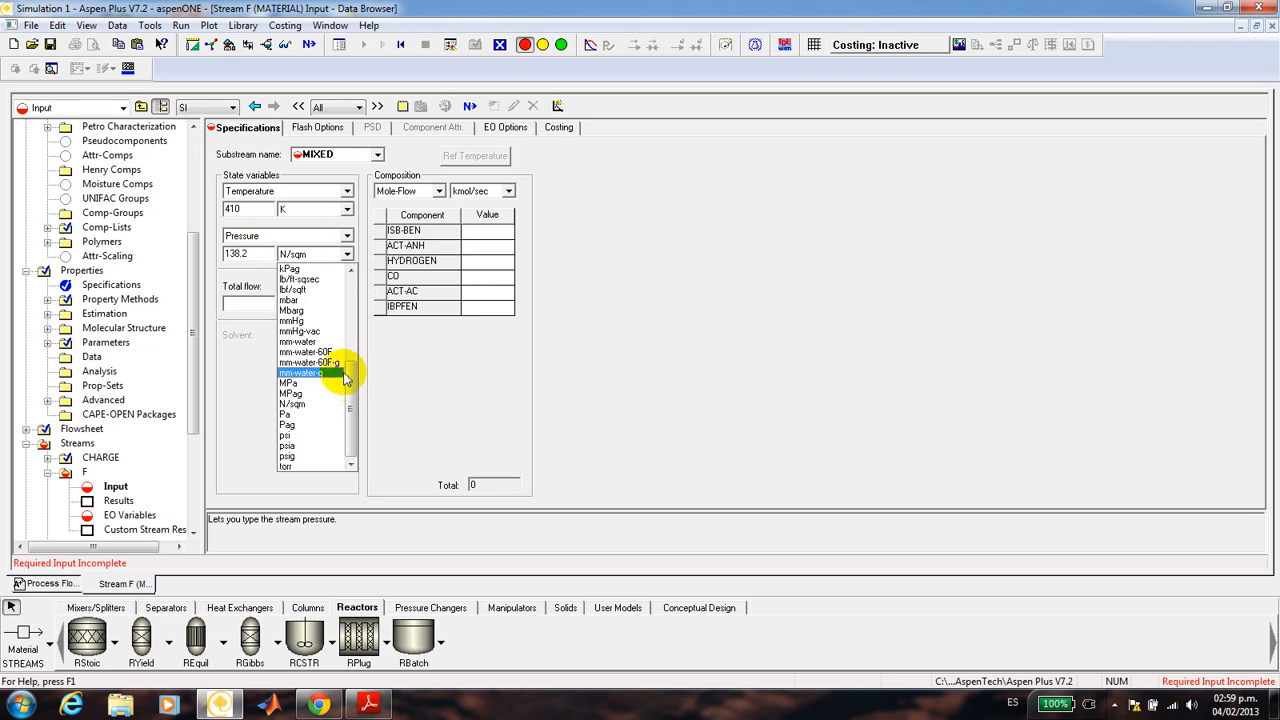
drag(349, 384, 355, 283)
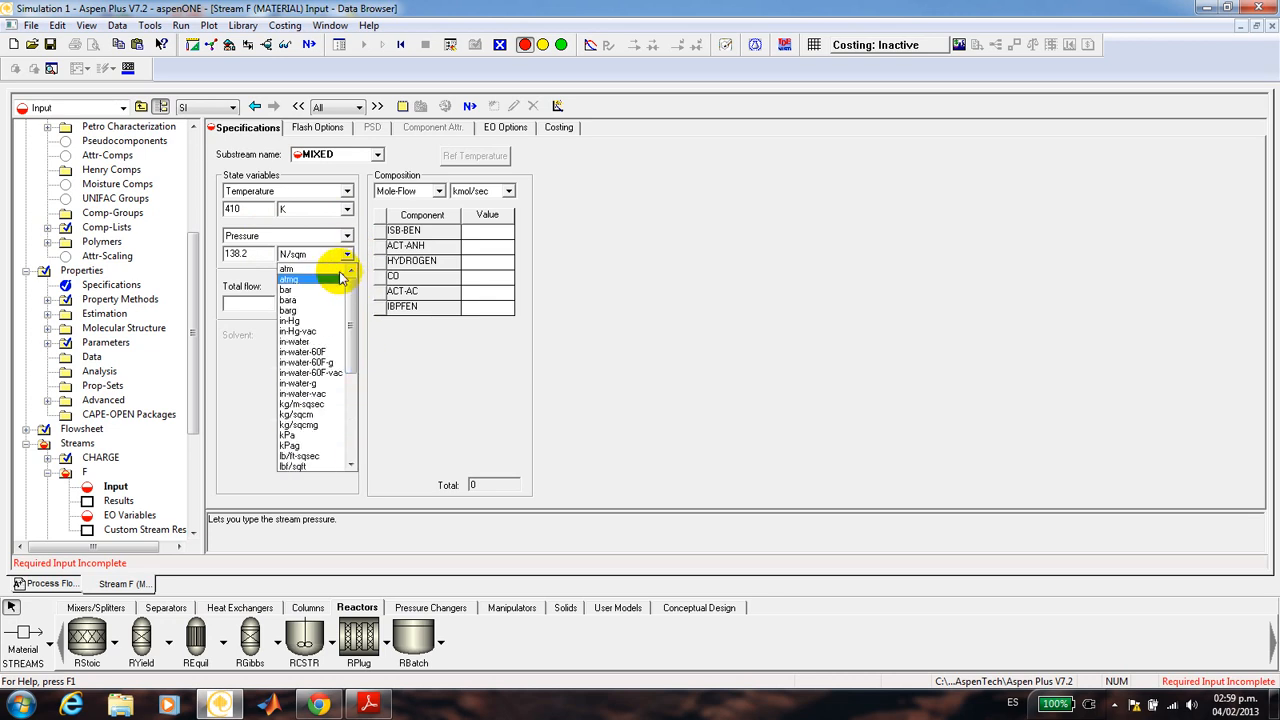
click(287, 269)
Specify stream F's total flow on a mass basis as 0.04 kg/sec
click(257, 309)
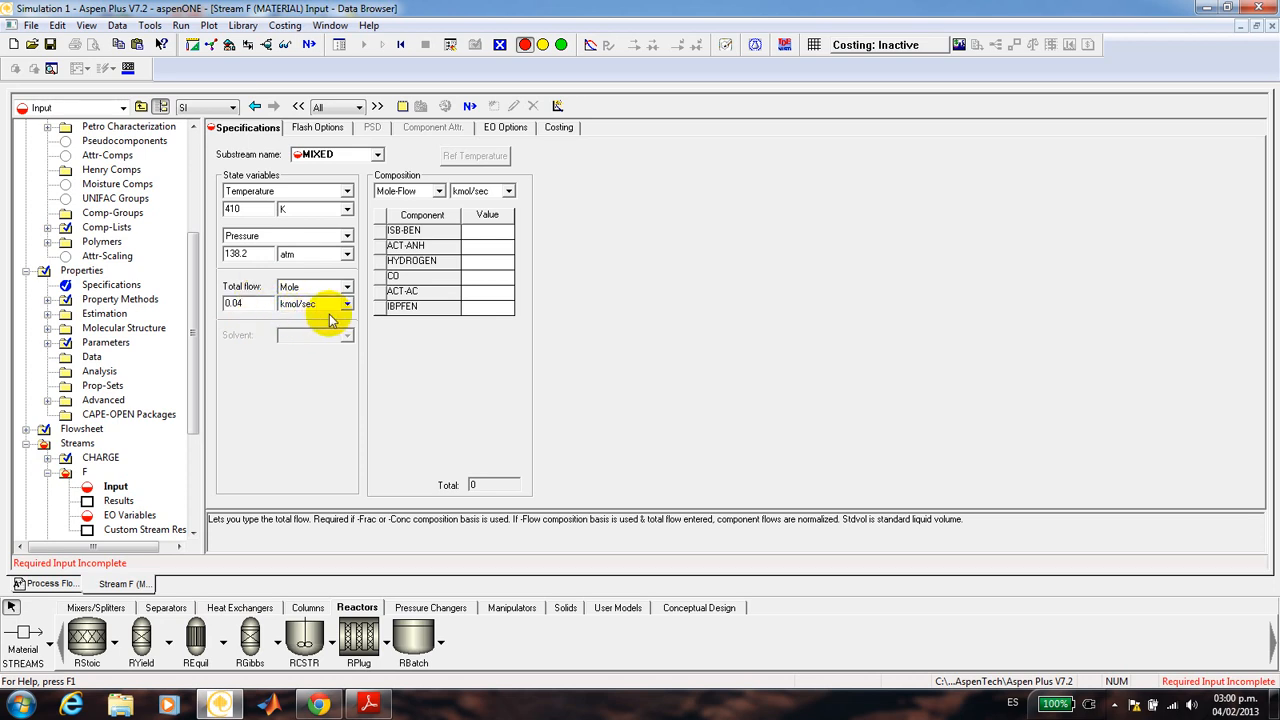
click(345, 287)
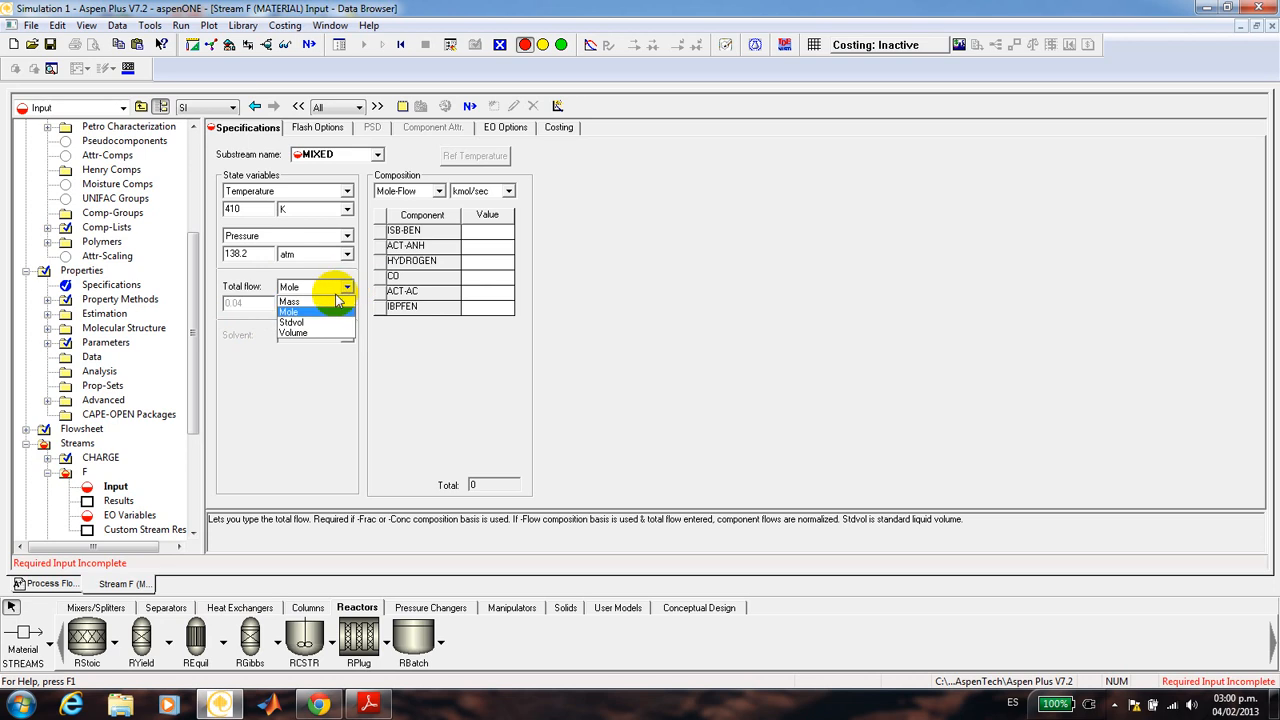
click(300, 301)
click(348, 304)
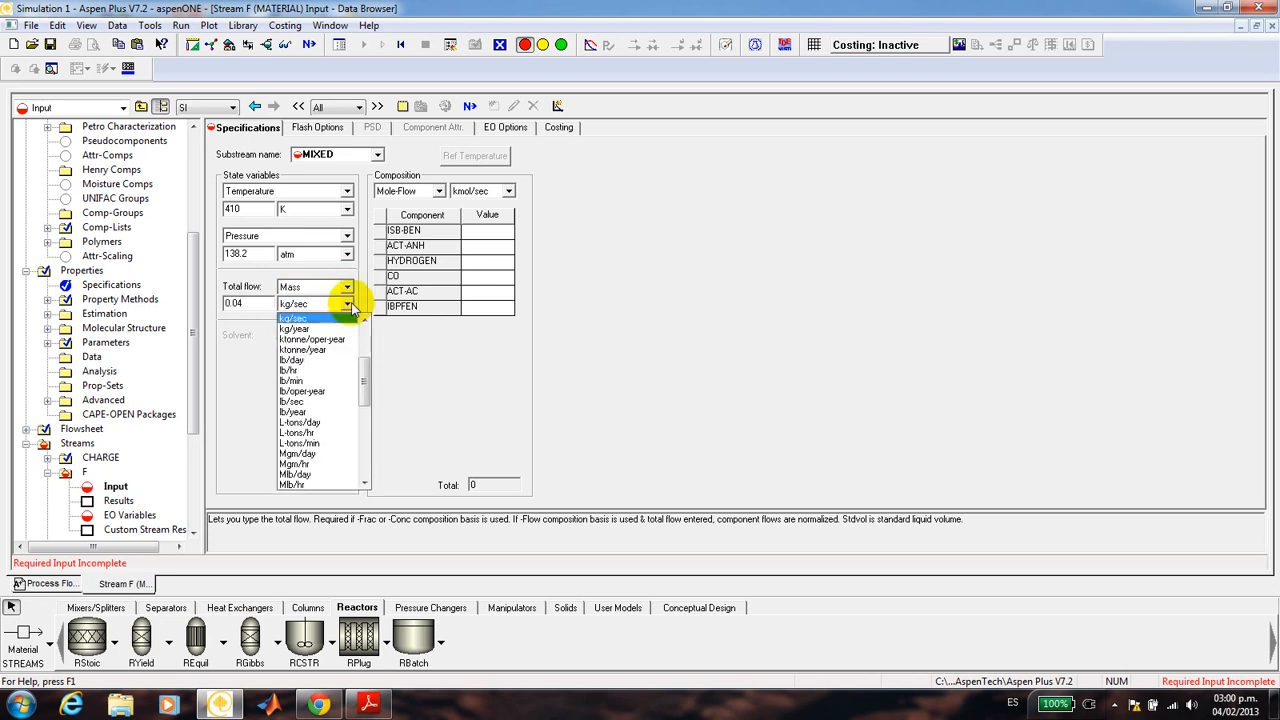
click(343, 317)
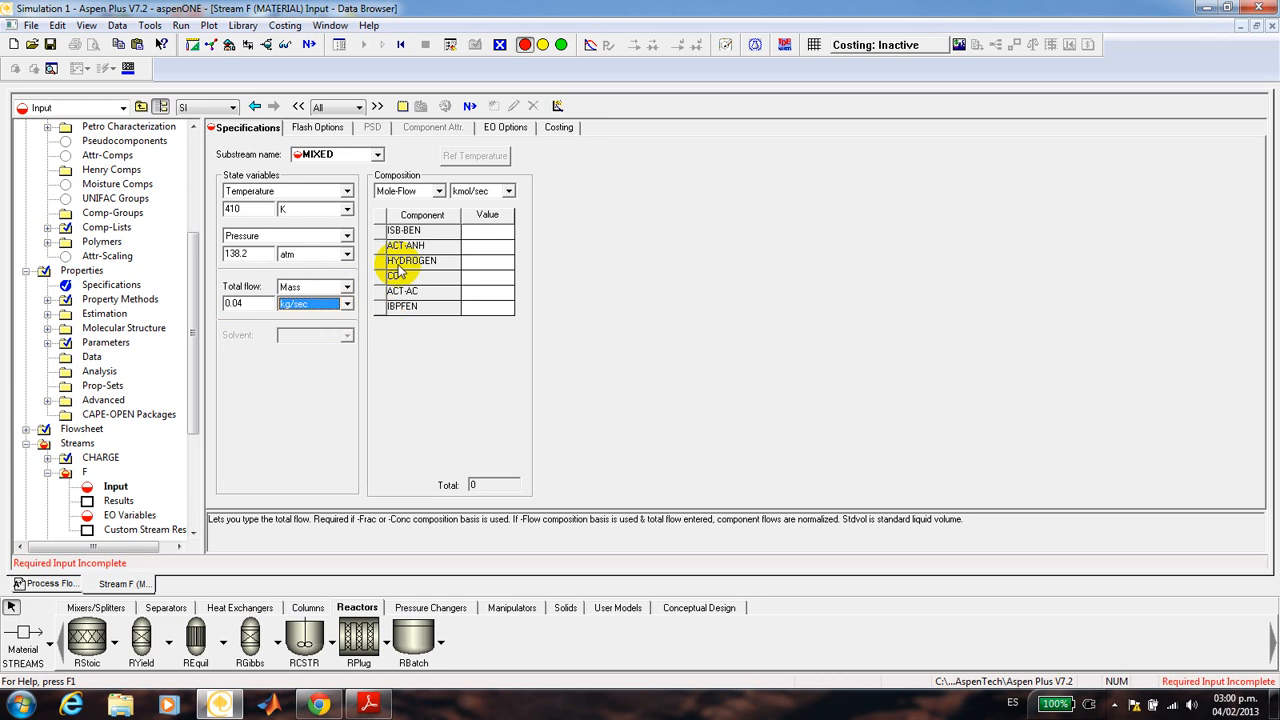
Define stream F's composition as mole fractions of 0.5 for HYDROGEN and 0.5 for CO
click(438, 191)
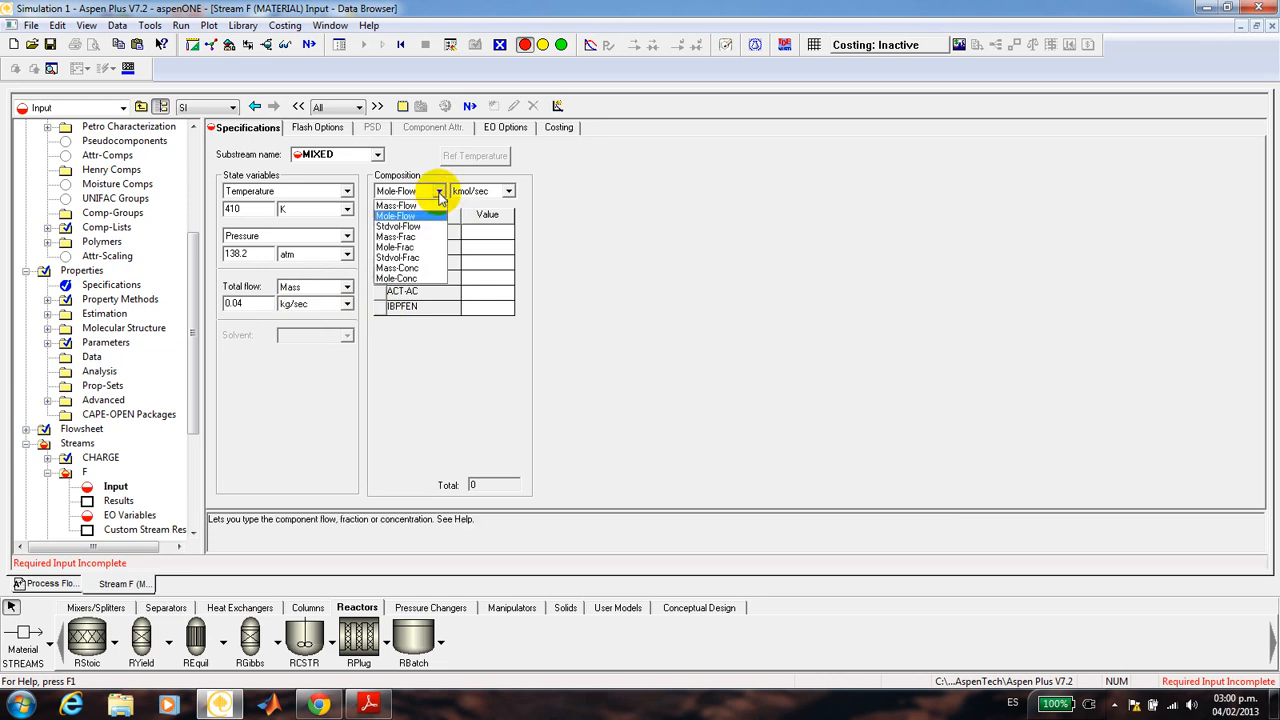
click(418, 247)
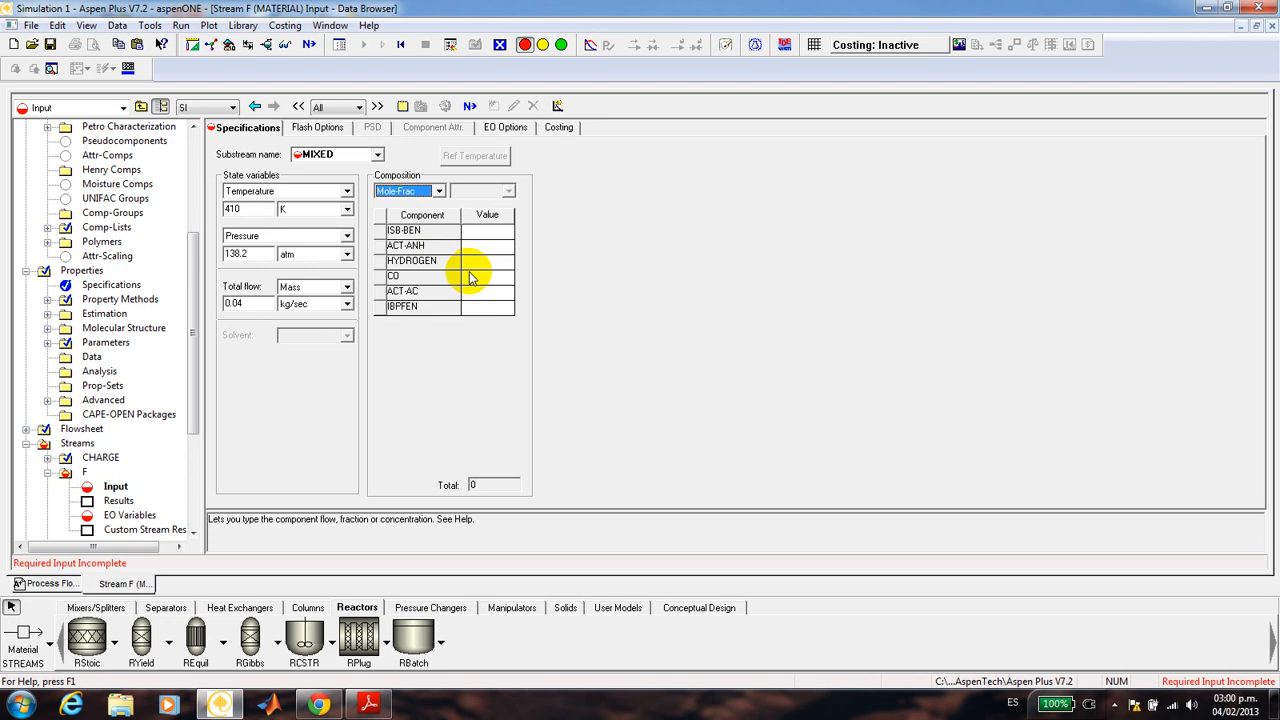
click(470, 260)
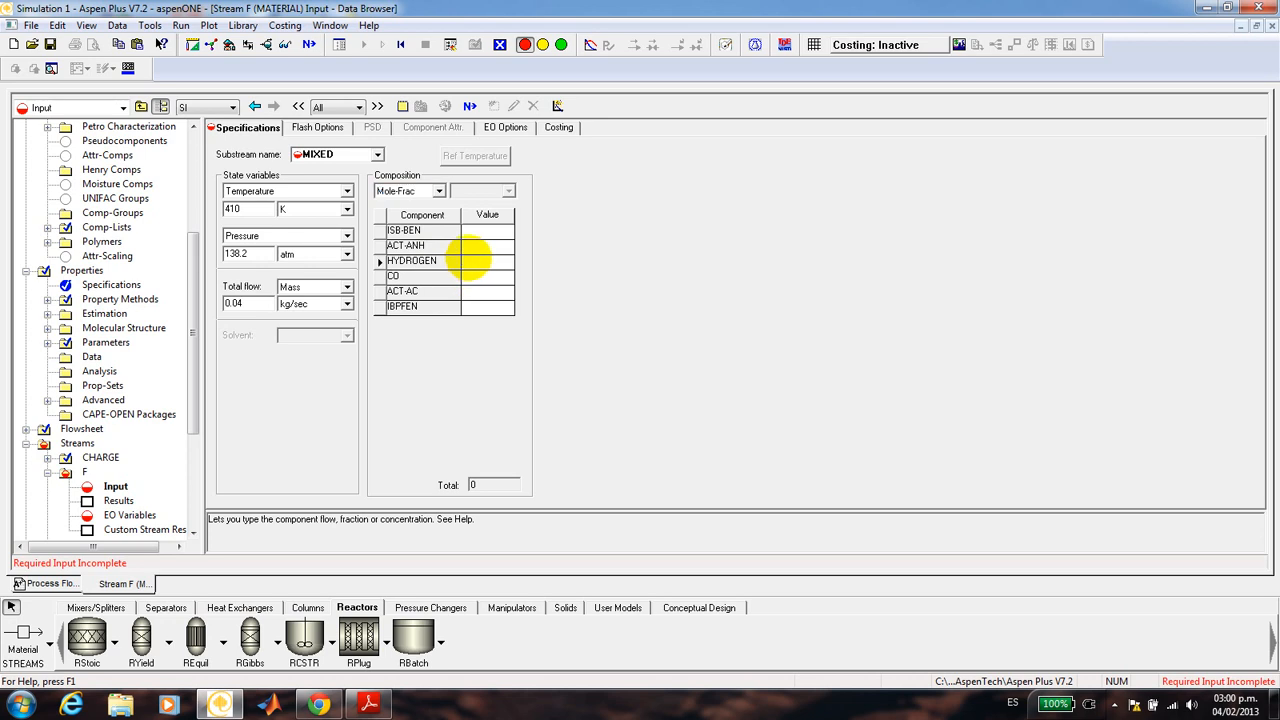
text(0.5)
key(Return)
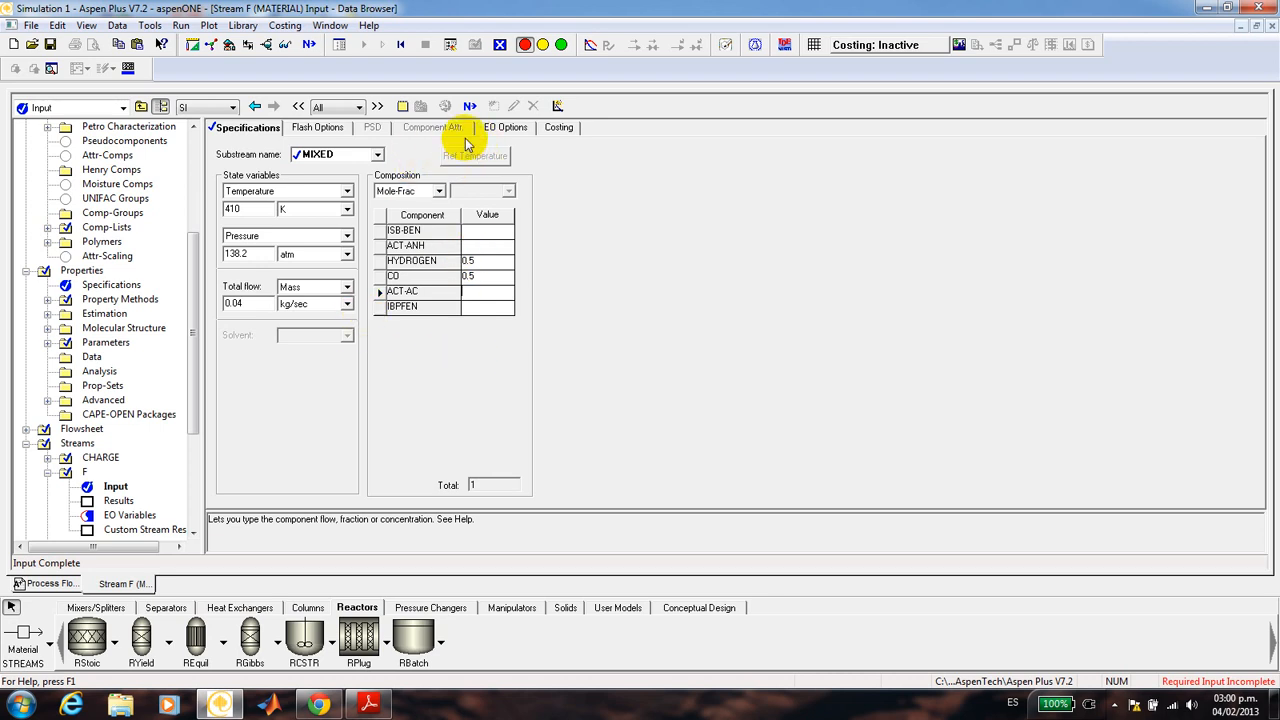
Set the SBATCH reactor to operate at a constant temperature of 410 K
click(470, 106)
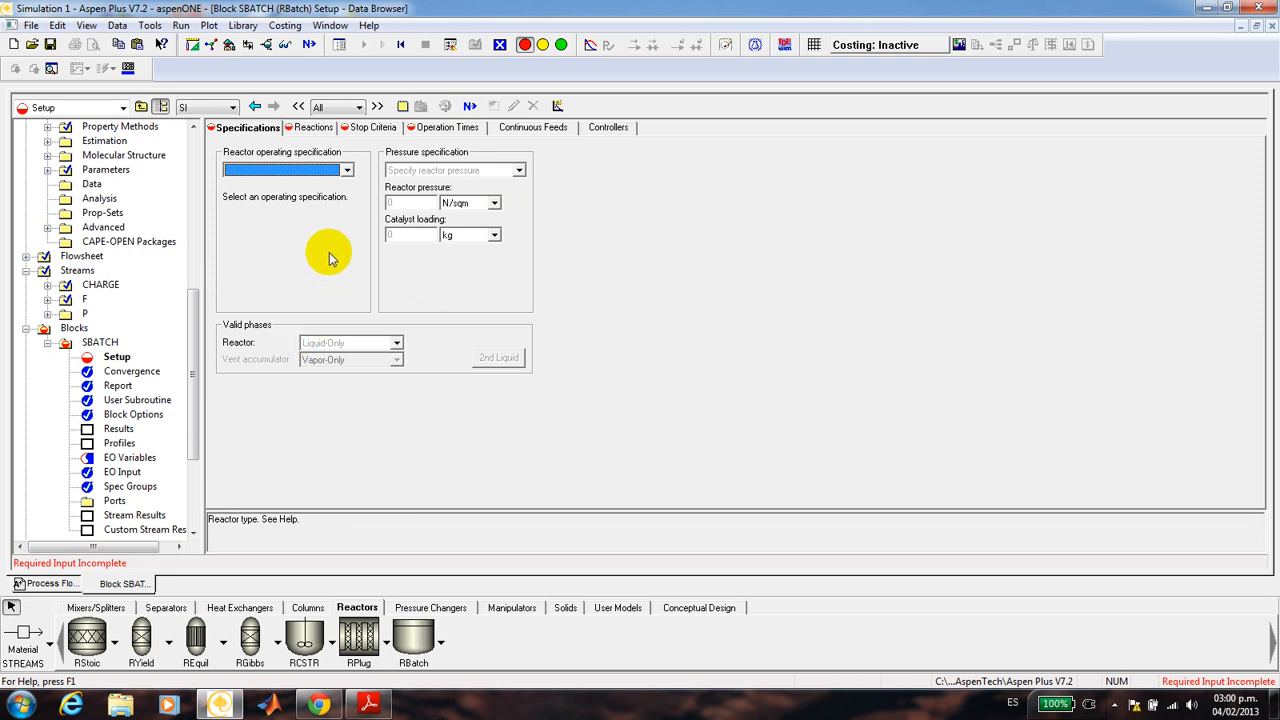
click(347, 171)
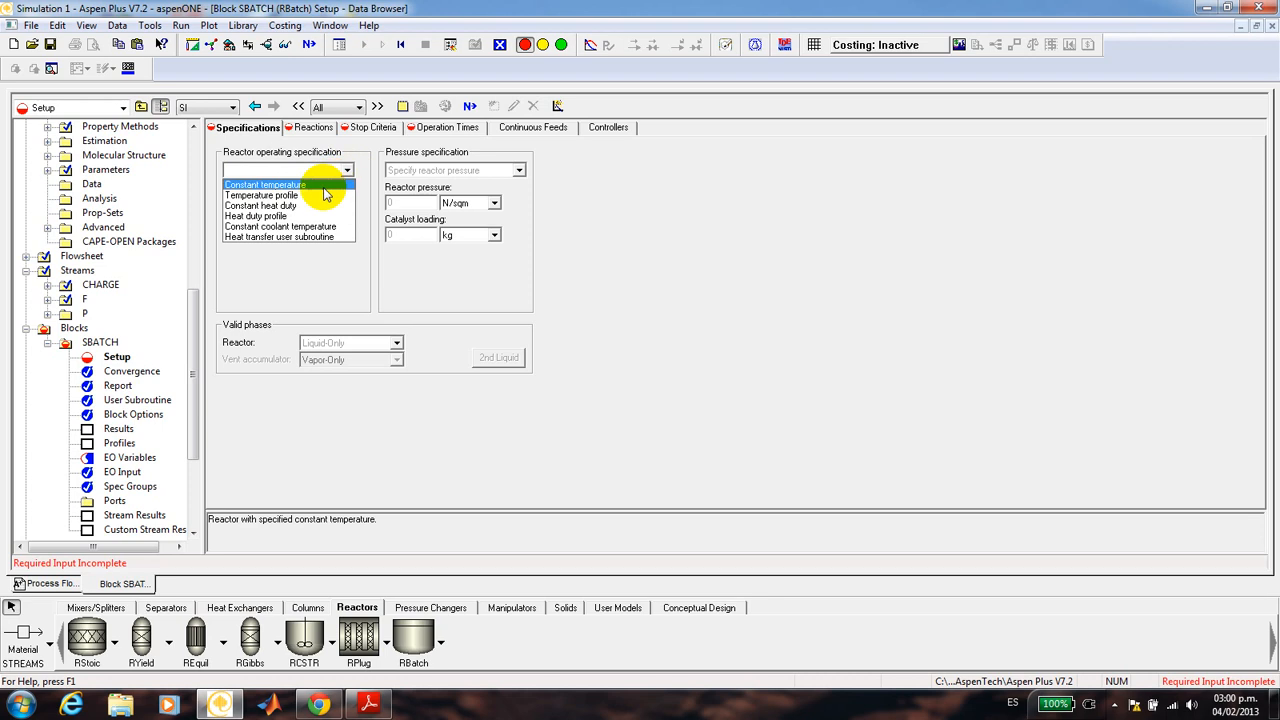
click(323, 187)
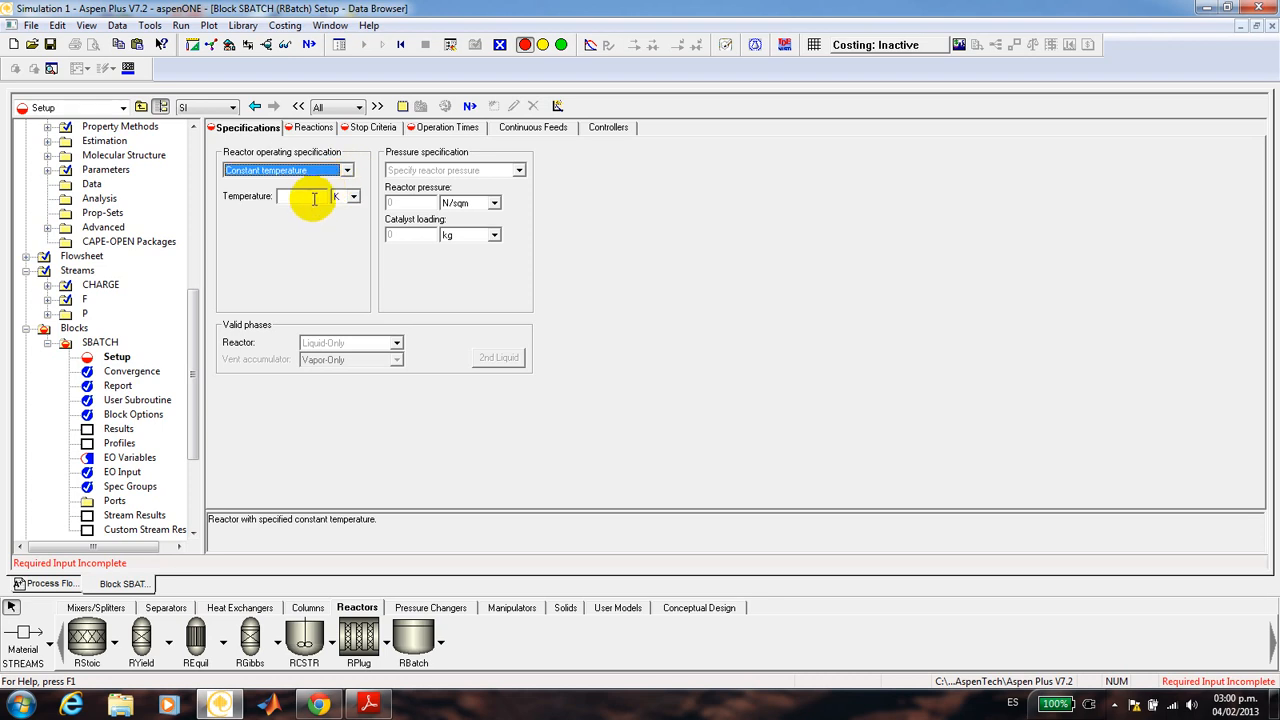
click(330, 196)
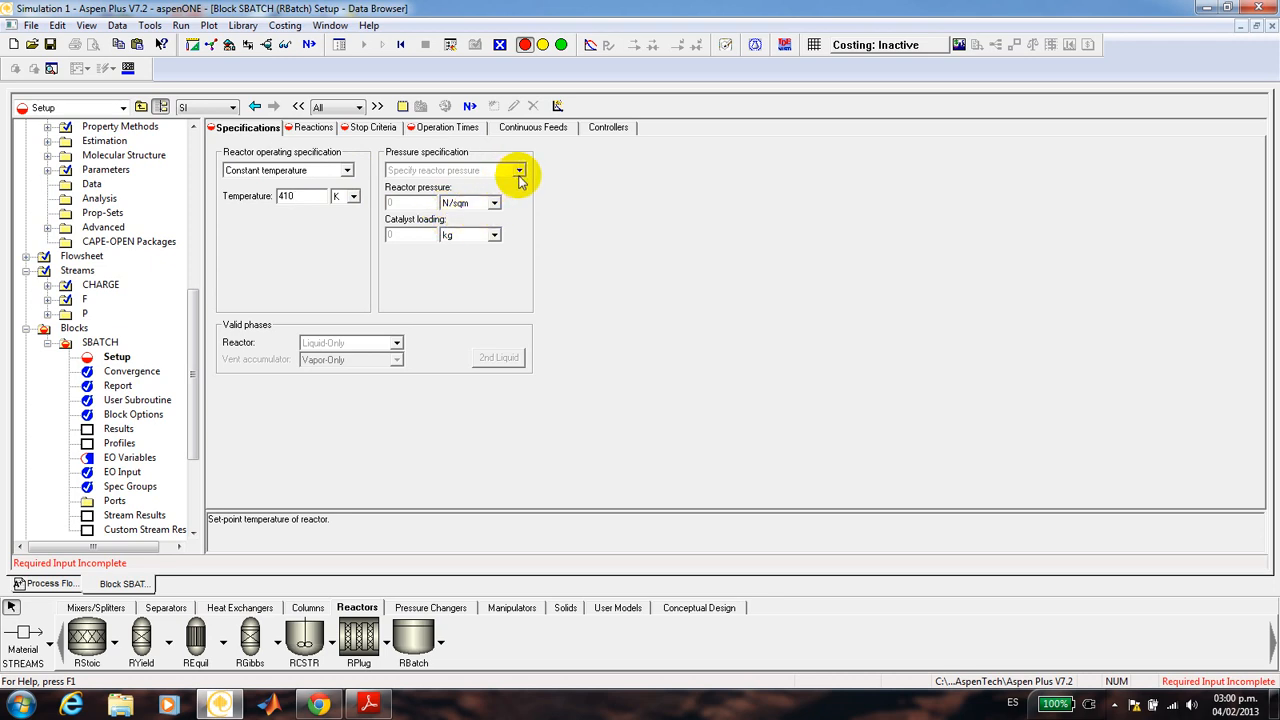
Set SBATCH's reactor pressure to 138.2 atm and its valid reactor phases to Vapor-Liquid
click(448, 204)
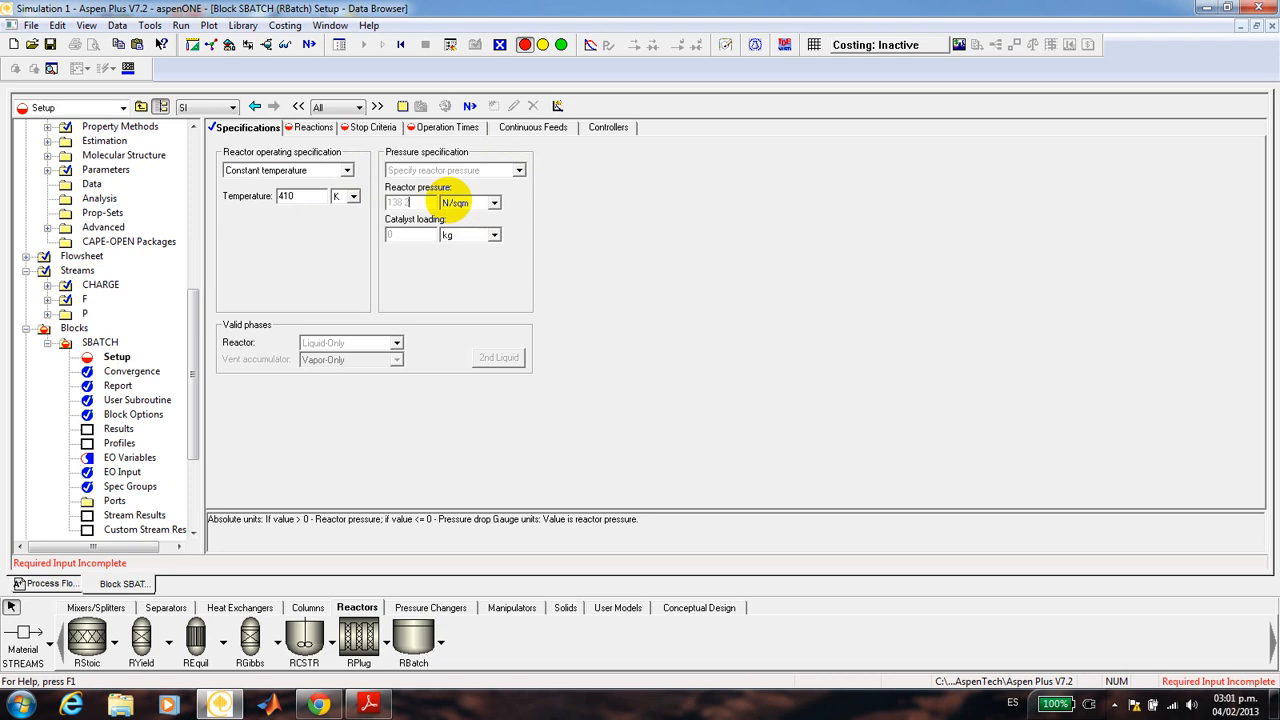
click(494, 203)
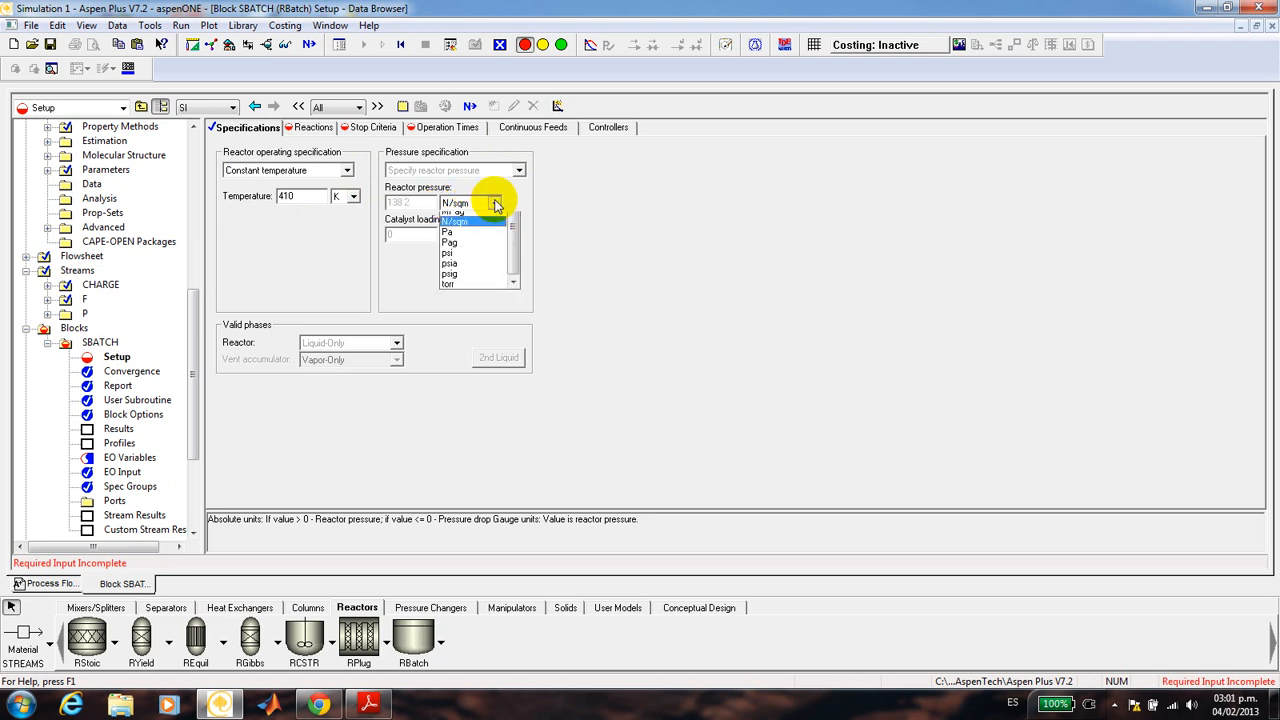
drag(508, 346, 513, 235)
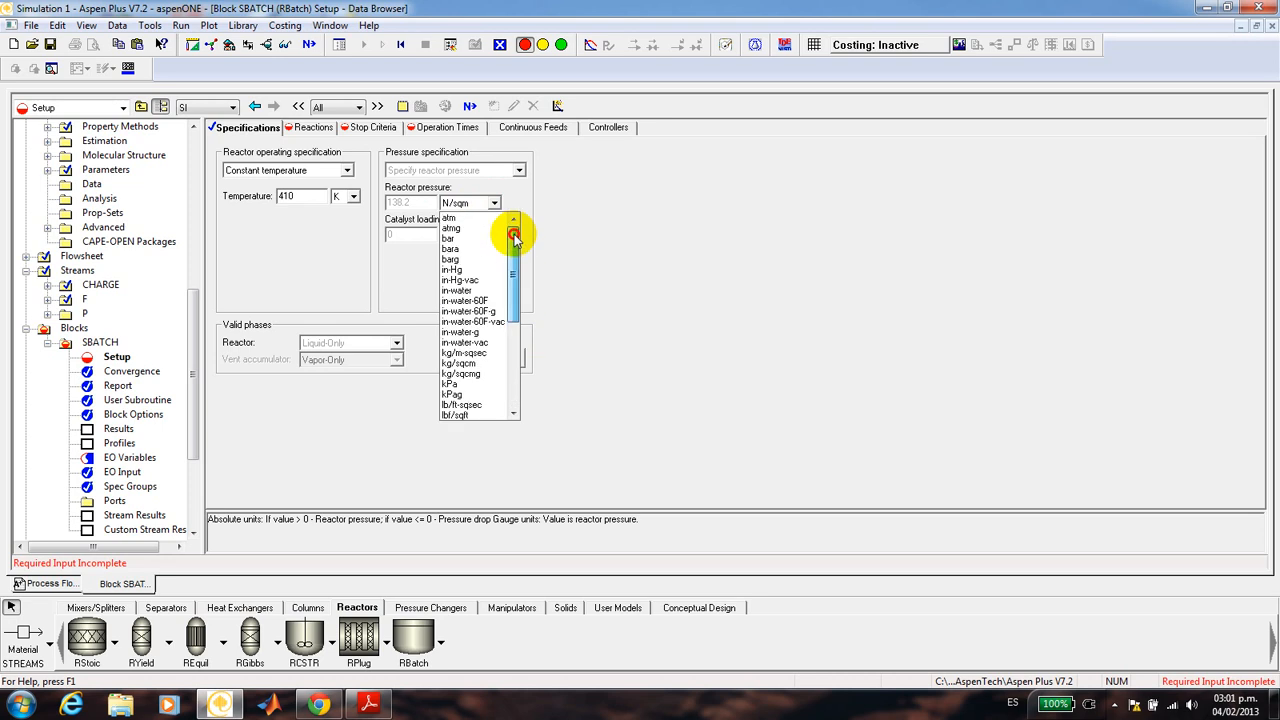
click(475, 218)
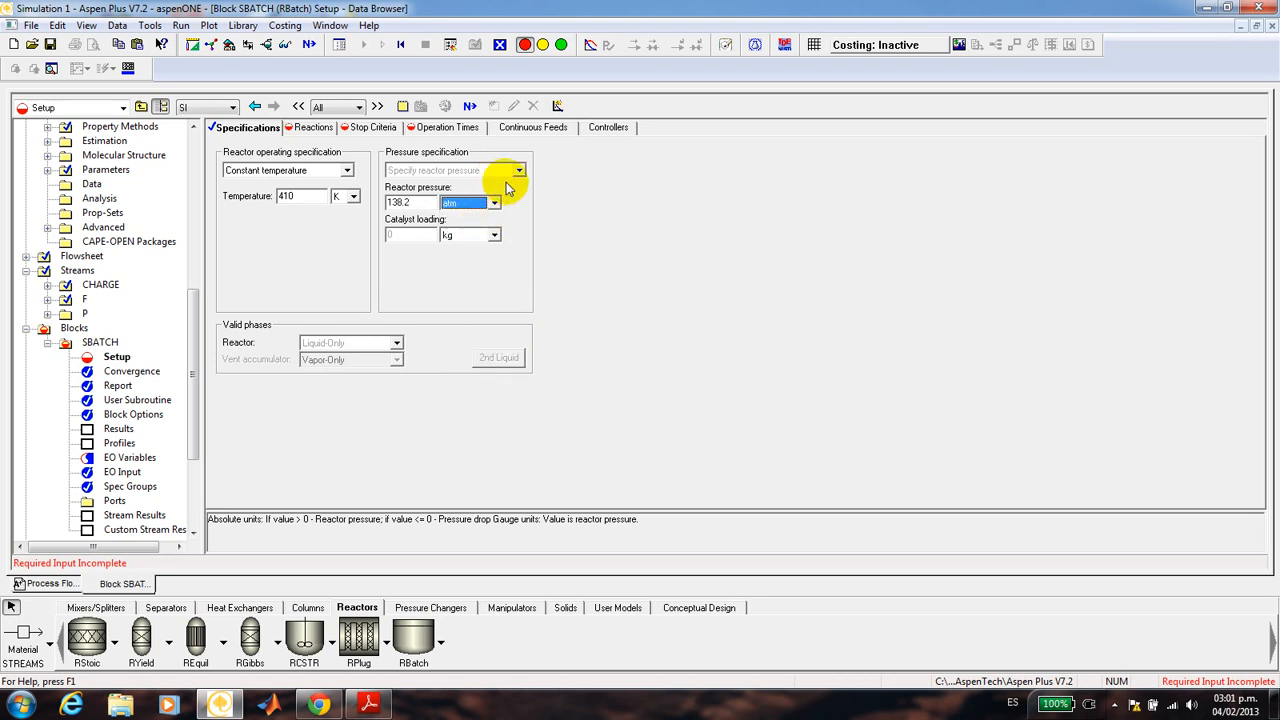
click(397, 346)
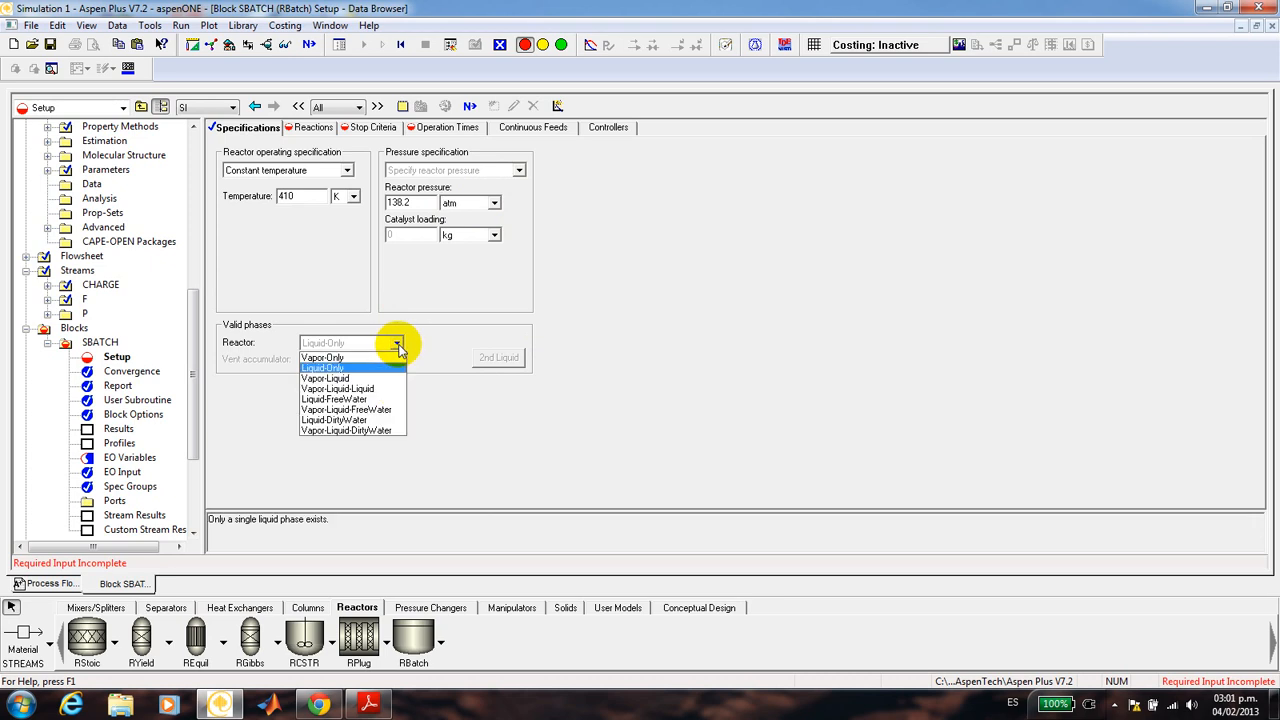
click(372, 380)
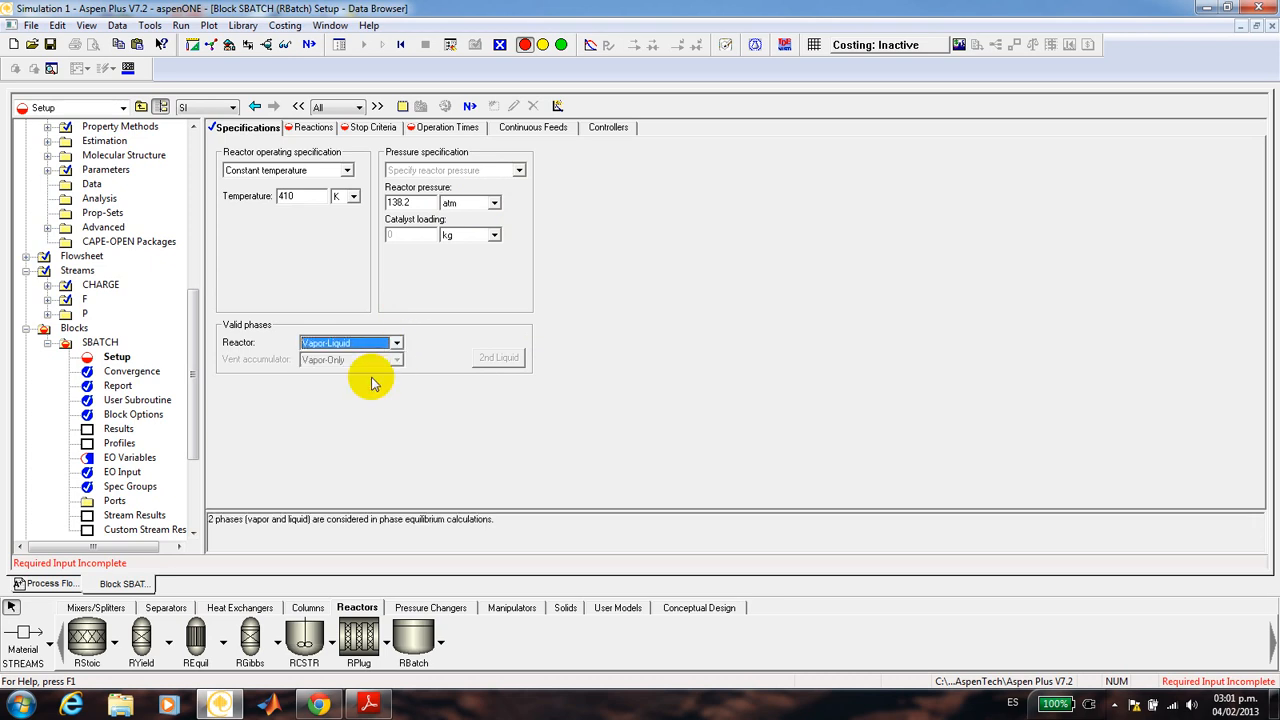
Include reaction set R-1 in the SBATCH reactor model
click(469, 106)
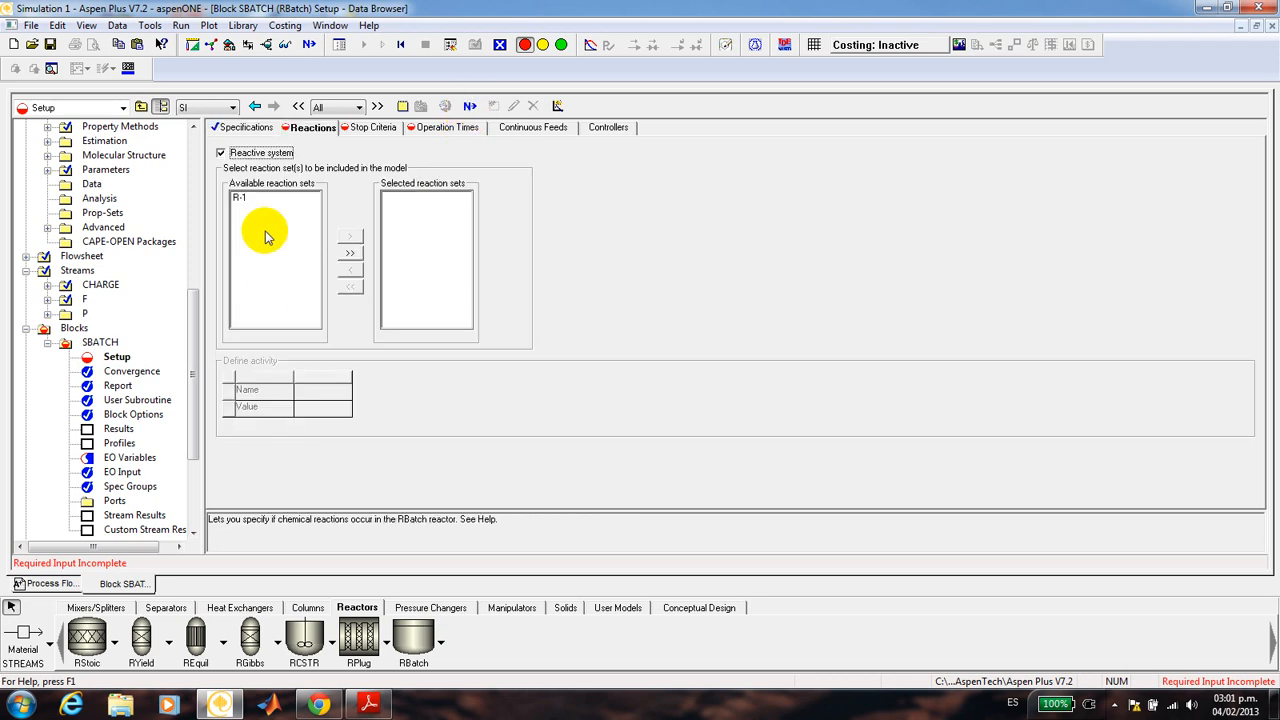
click(242, 200)
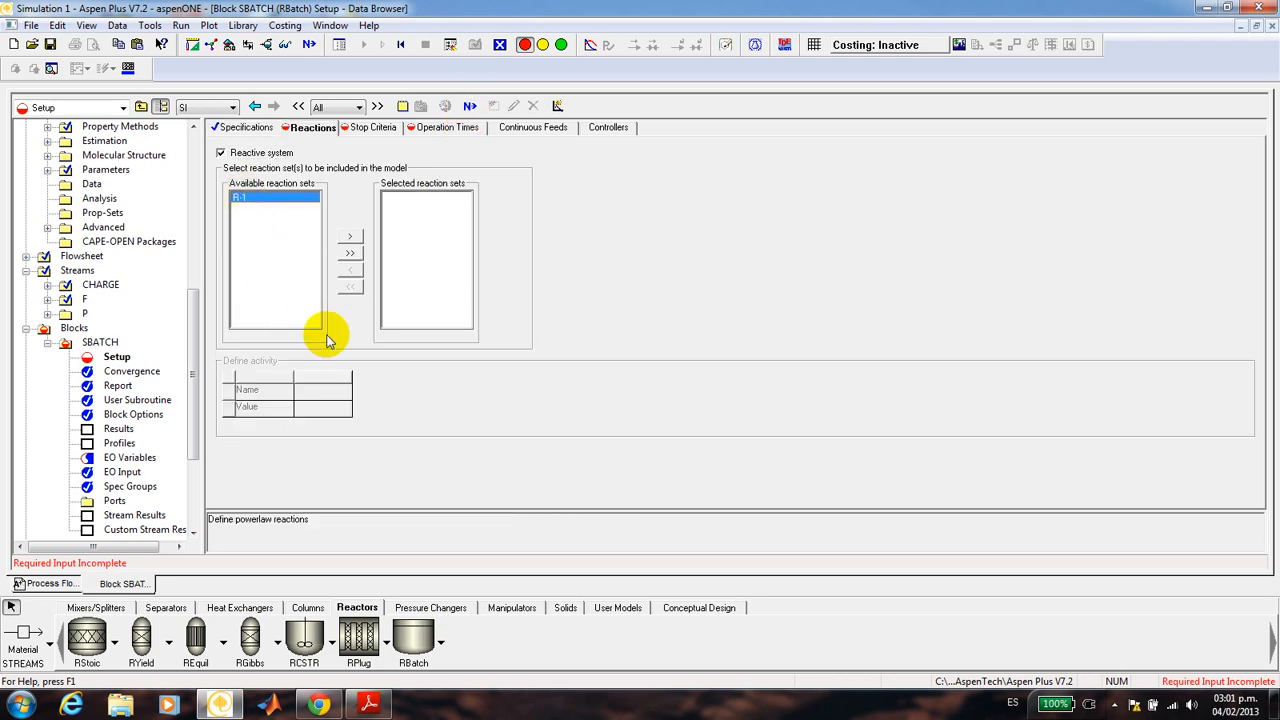
click(352, 238)
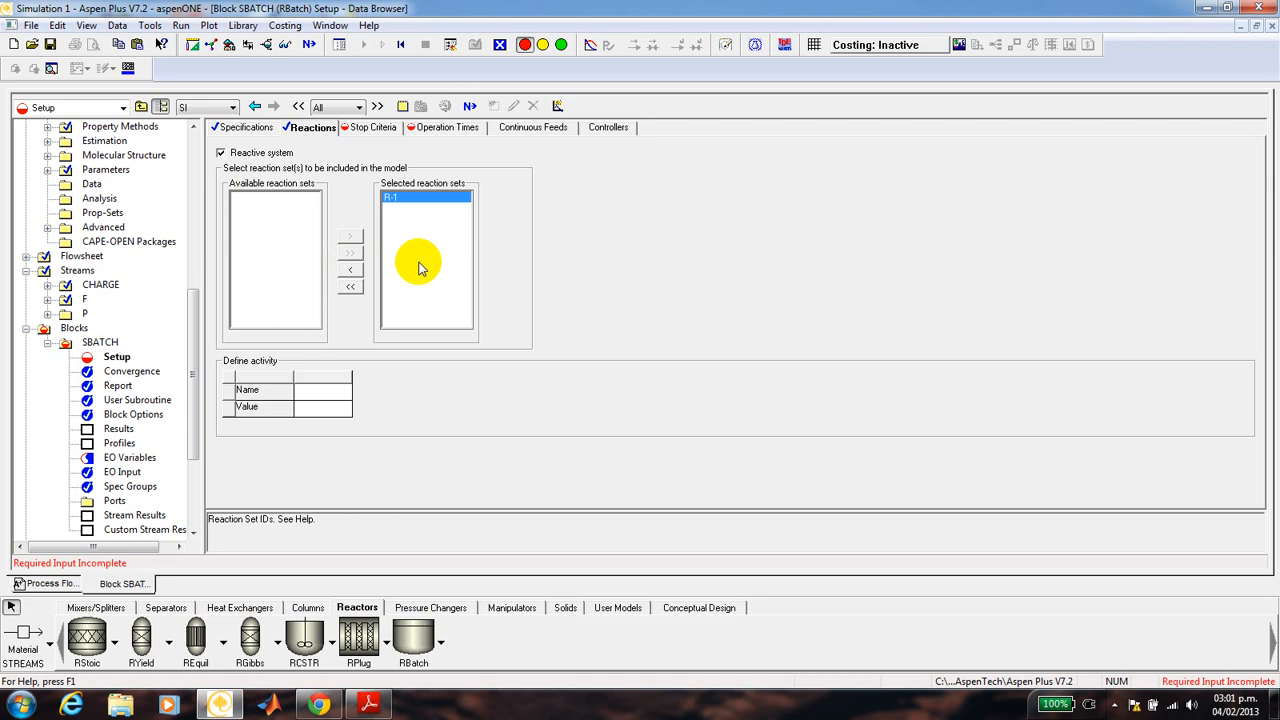
Create stop criterion 1 for SBATCH with Reactor as the location and Conversion as the variable type
click(372, 128)
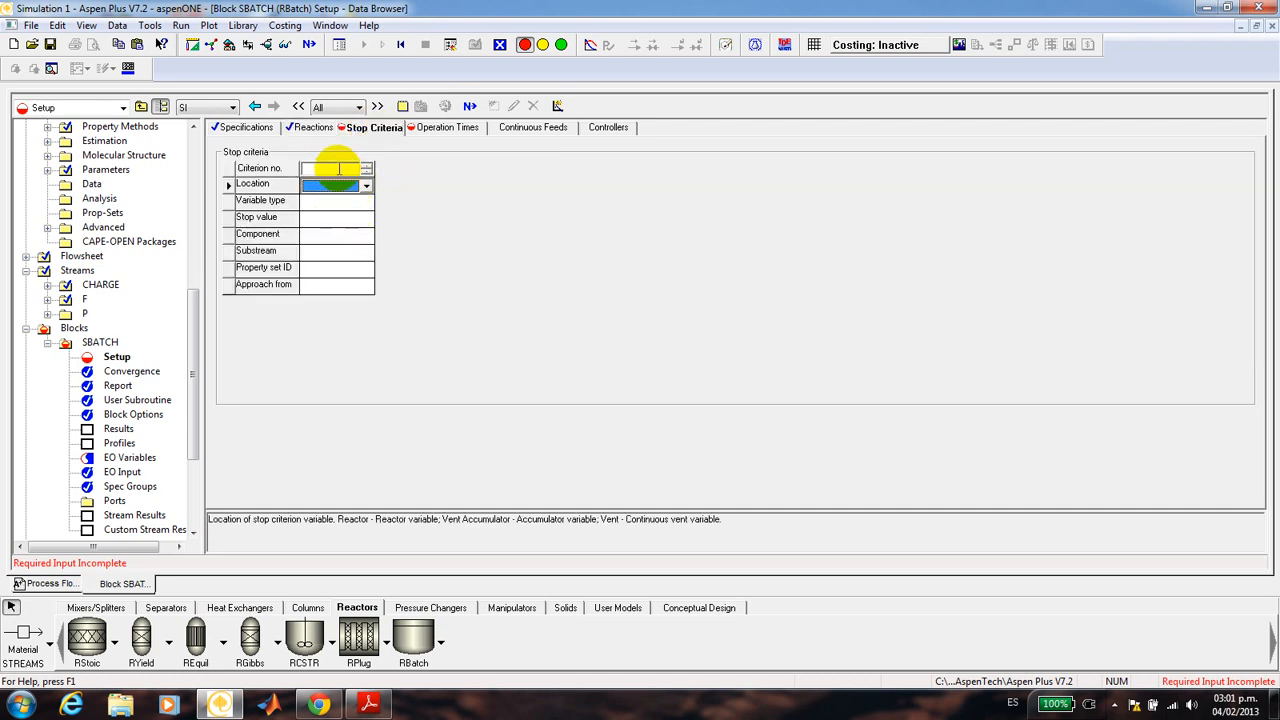
click(339, 168)
text(1)
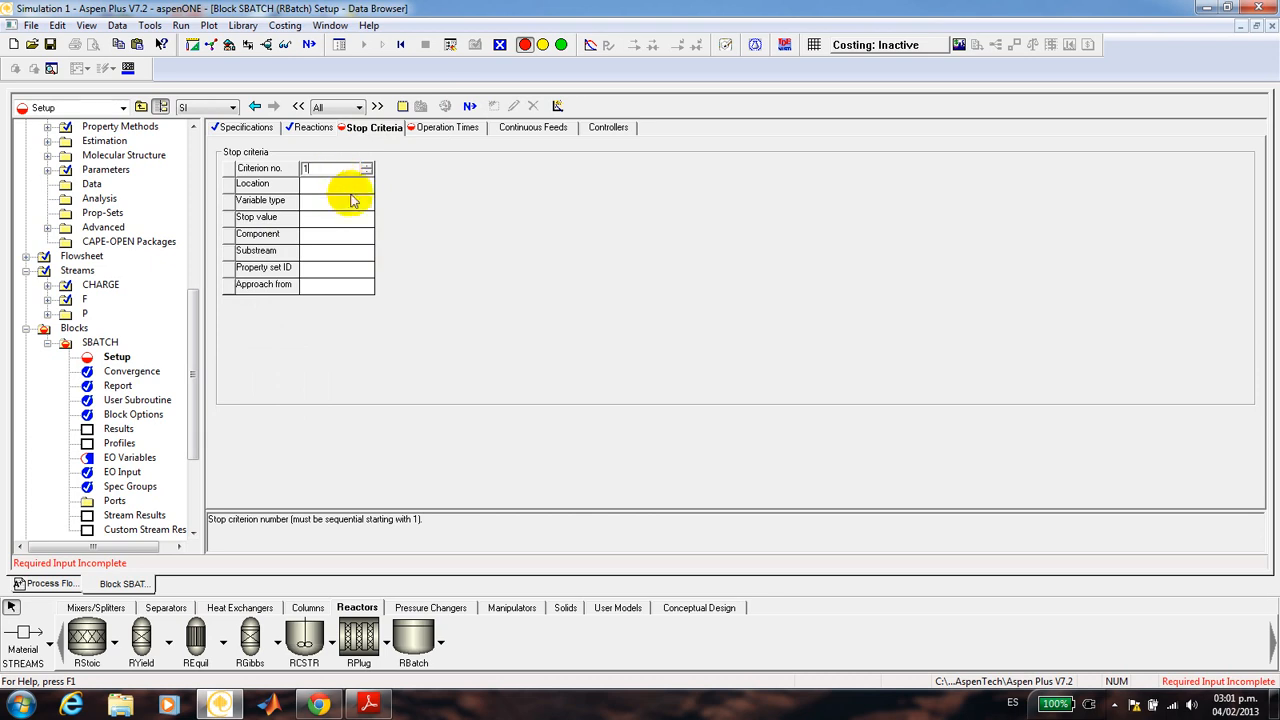
click(343, 186)
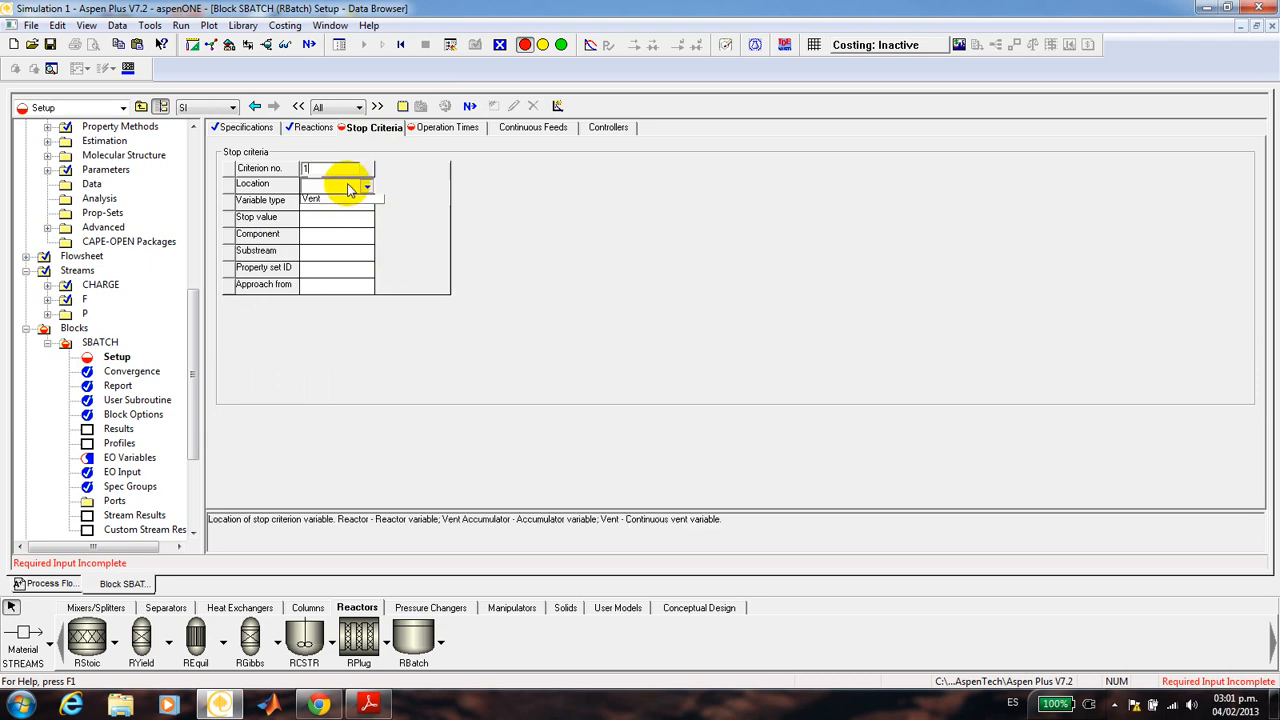
click(347, 202)
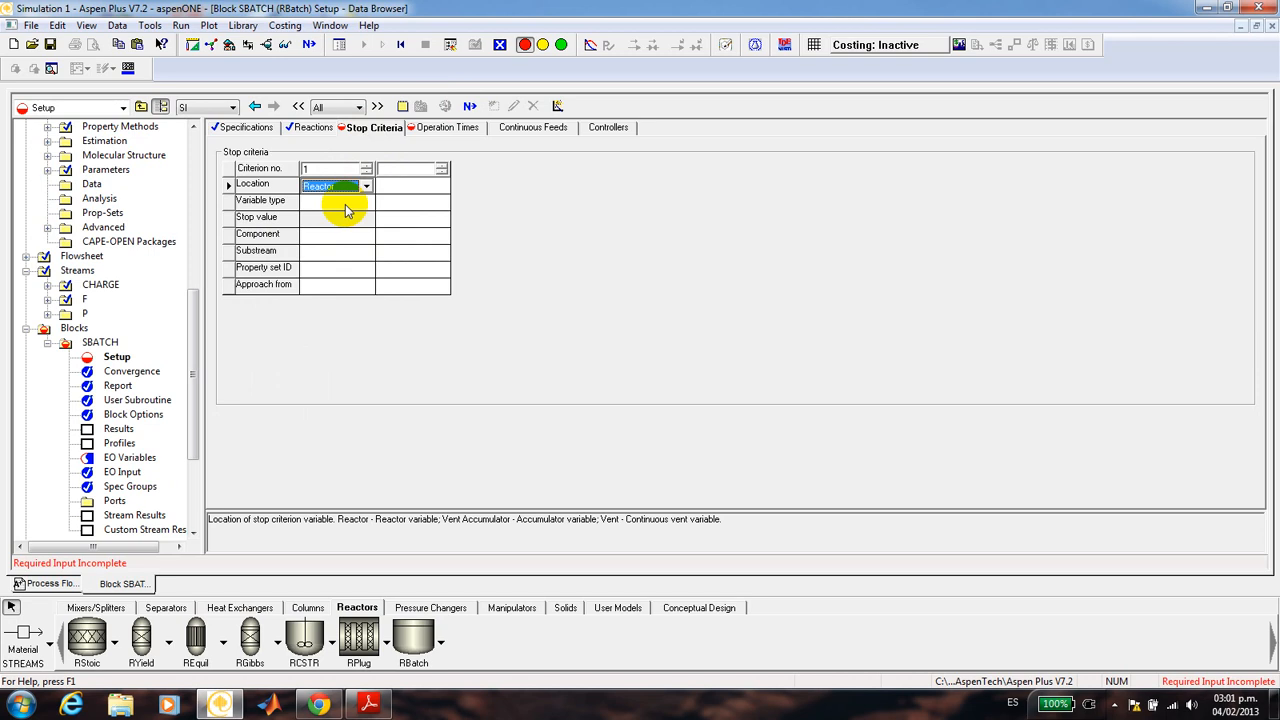
click(347, 206)
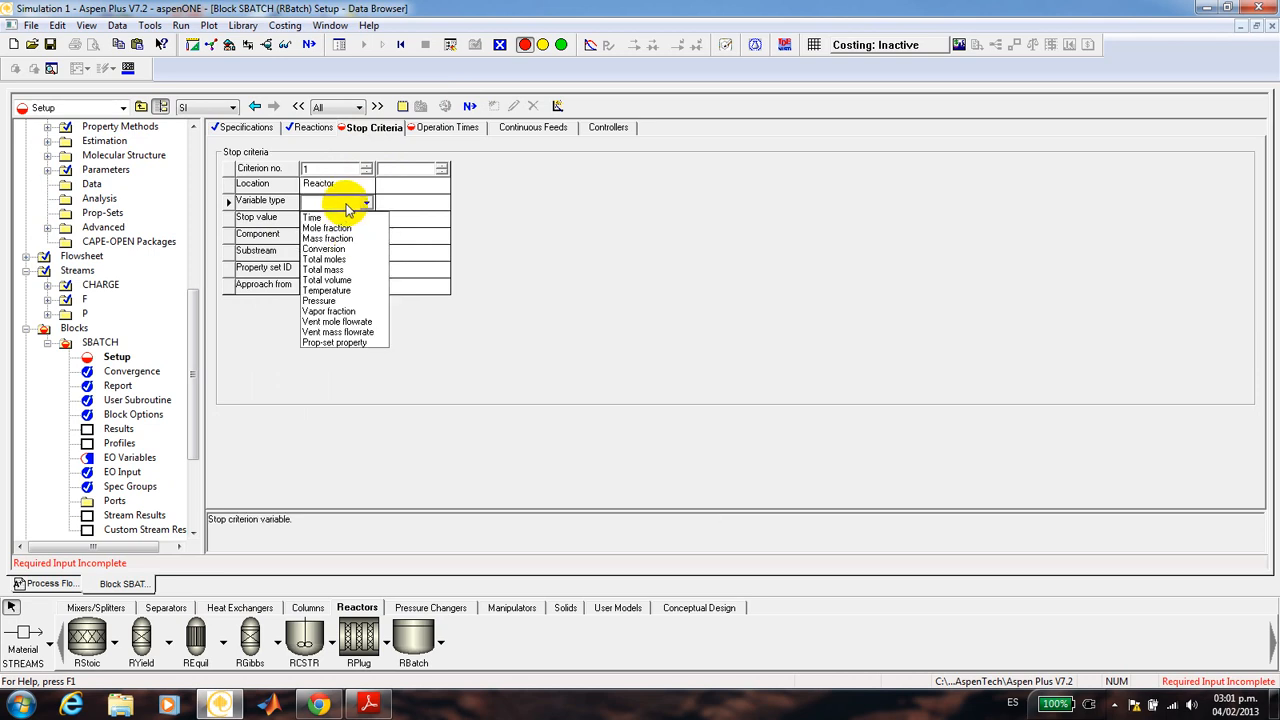
click(344, 250)
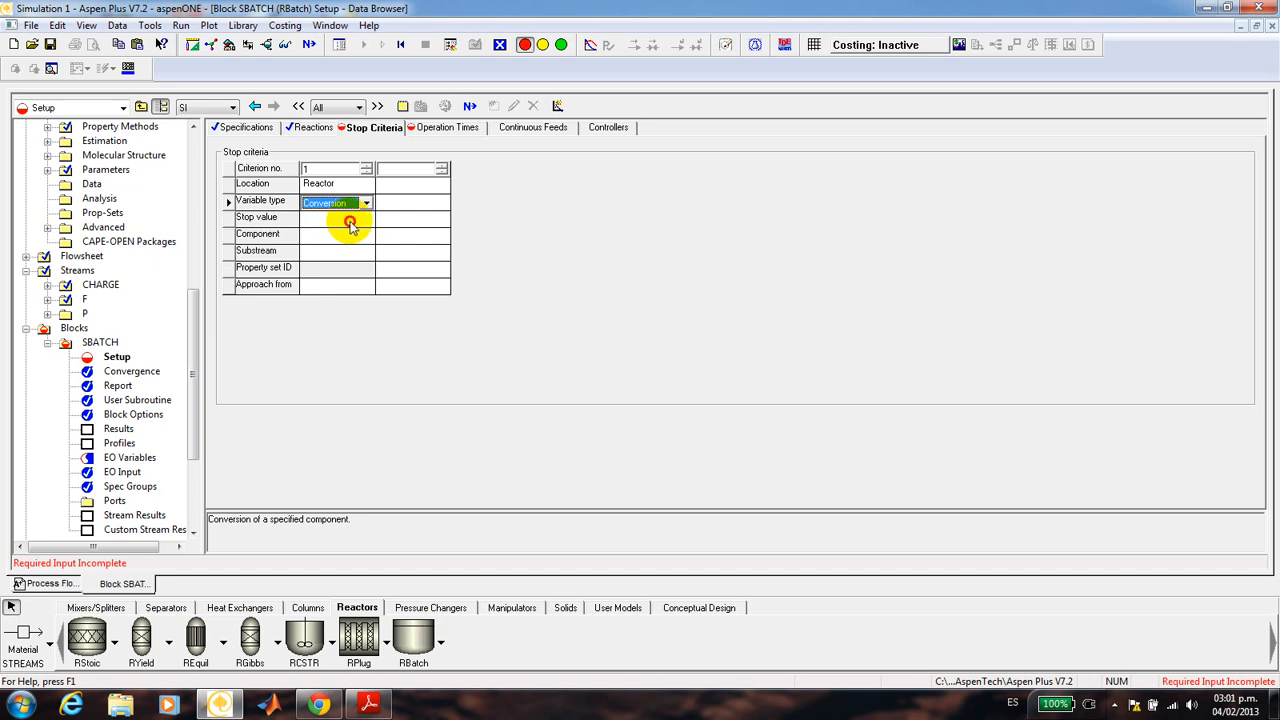
Complete stop criterion 1 with a stop value of 0.9 for component ISB-BEN, approached from Below
click(344, 218)
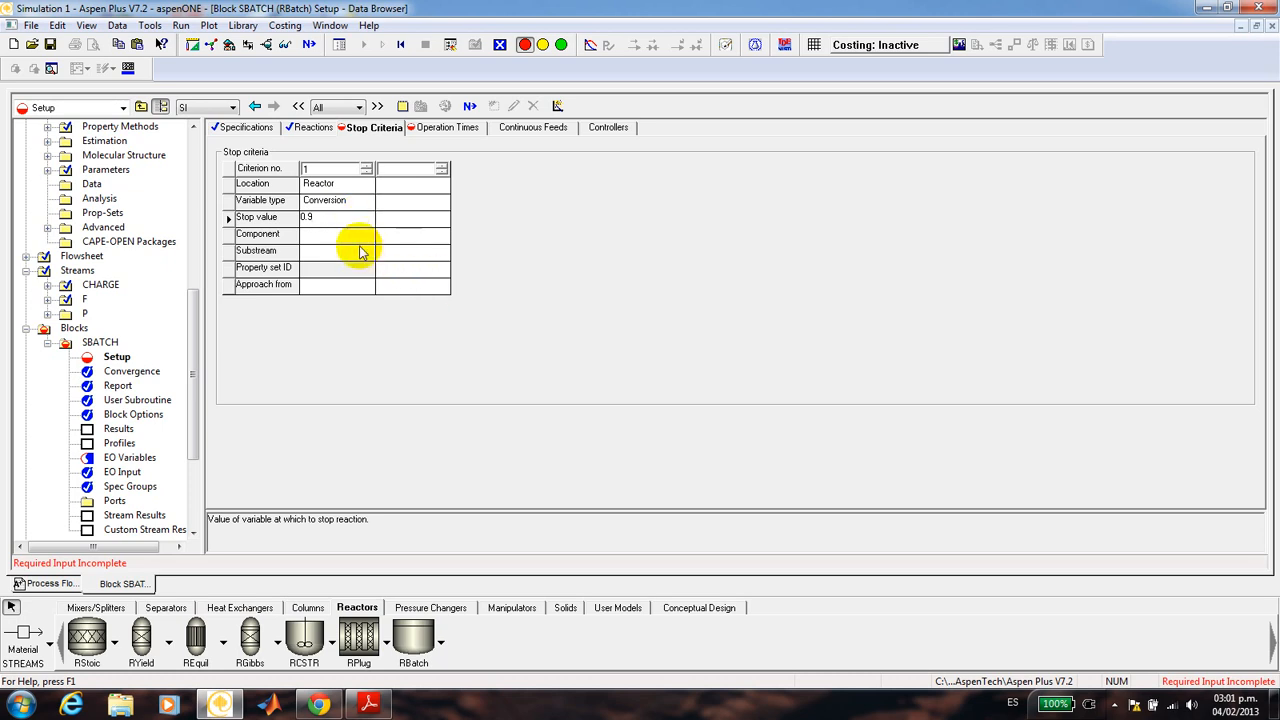
click(348, 236)
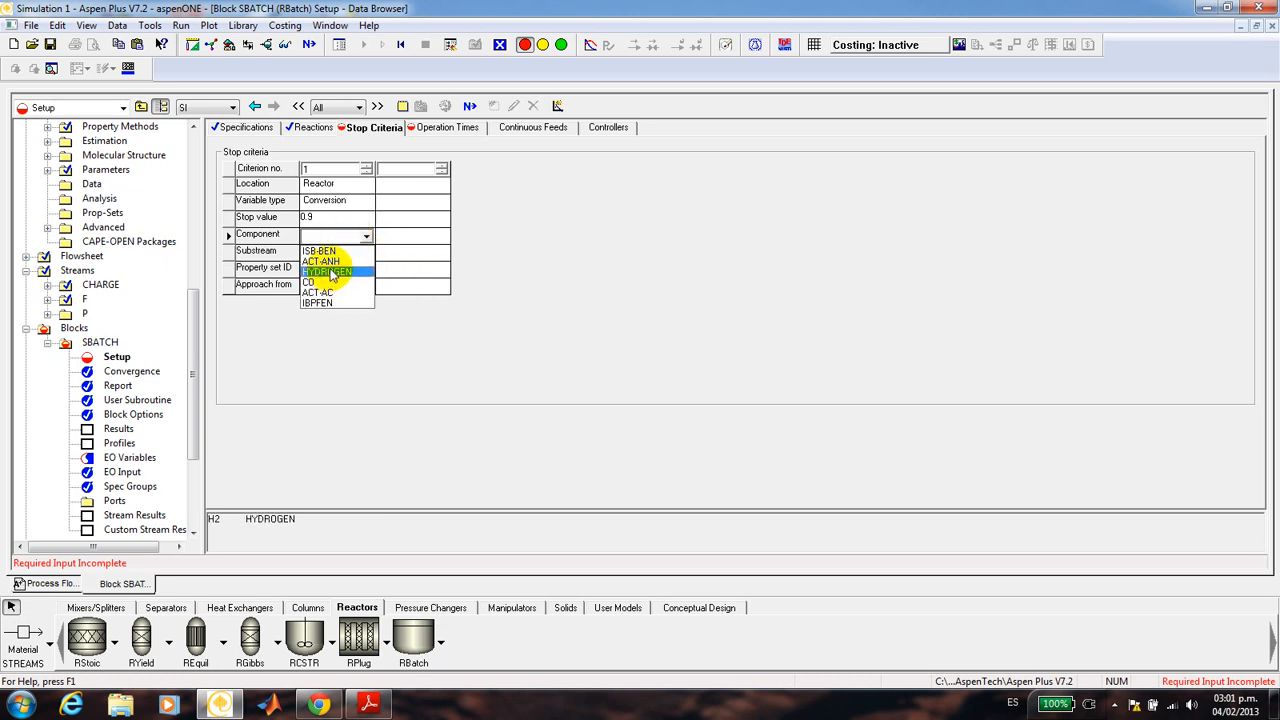
click(335, 251)
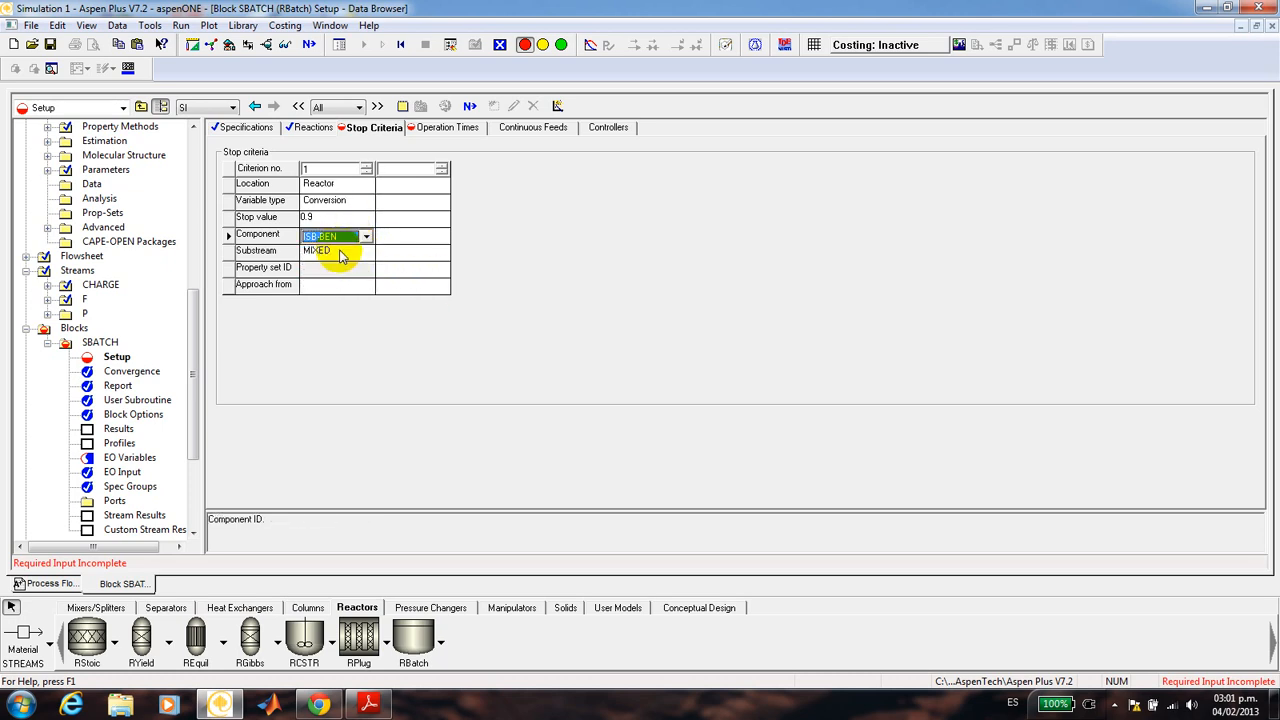
click(323, 287)
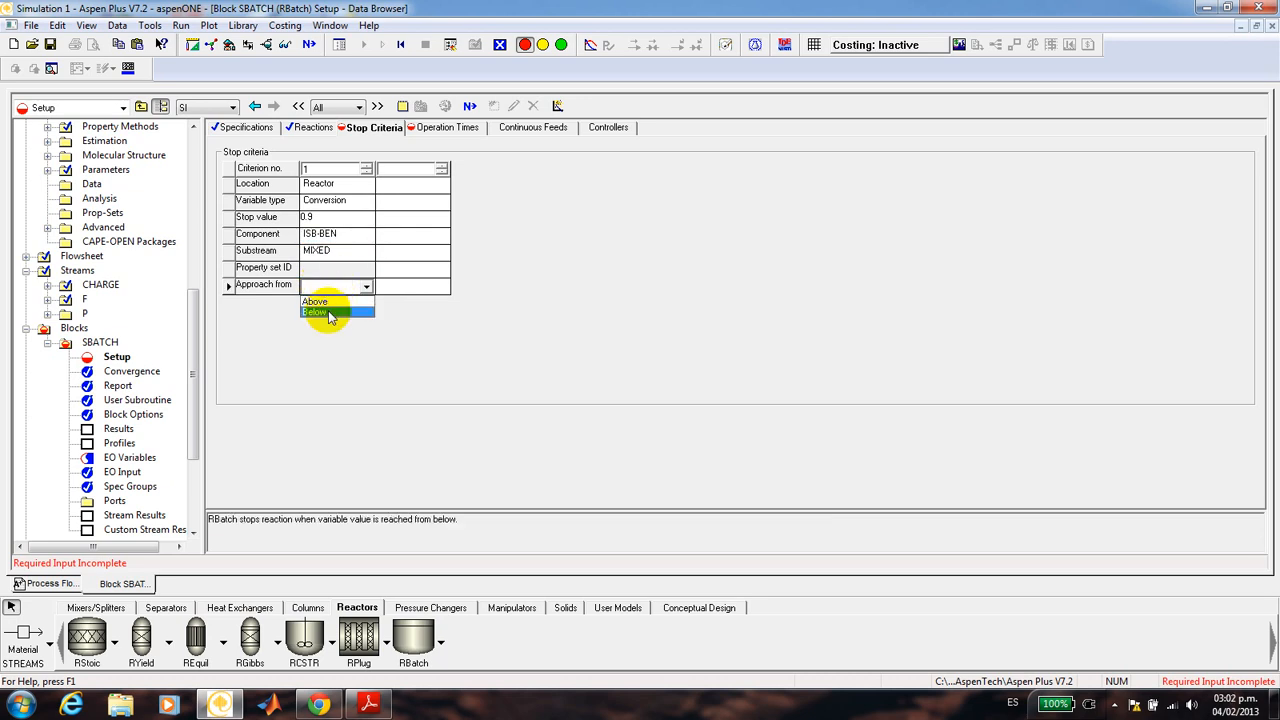
click(330, 313)
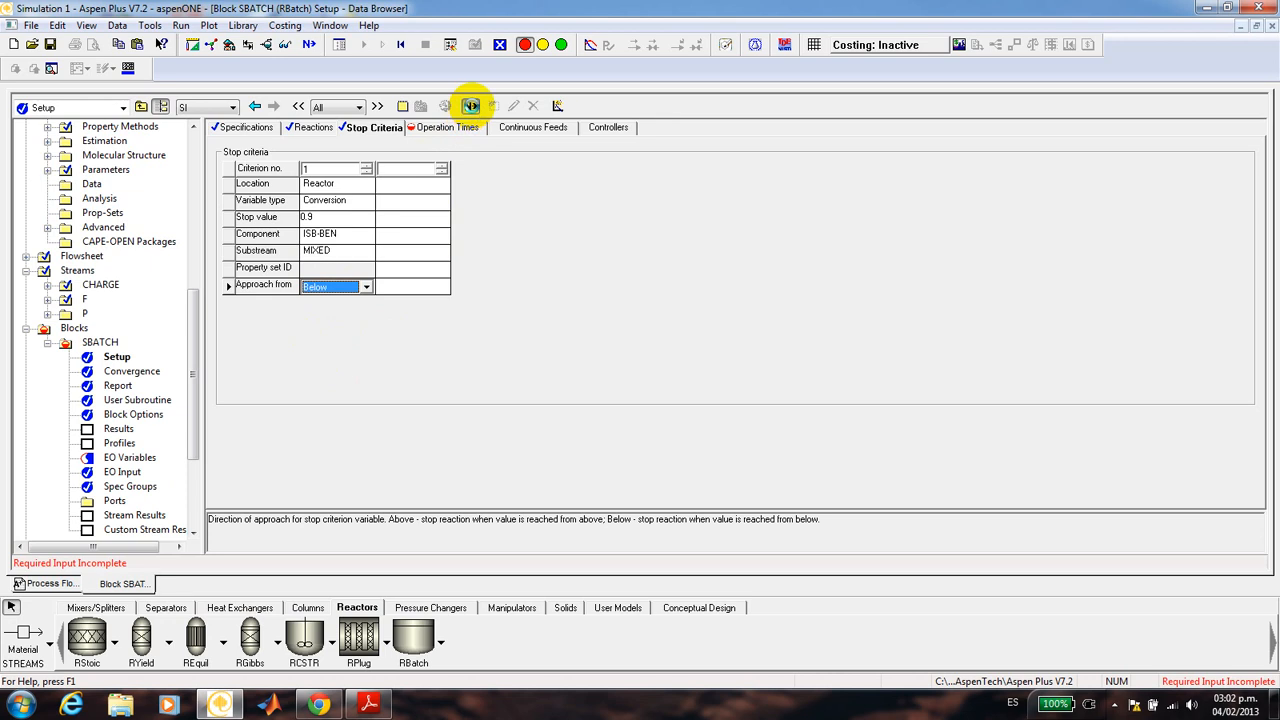
Define SBATCH's batch cycle by batch feed time and set that time to 1 sec
click(470, 105)
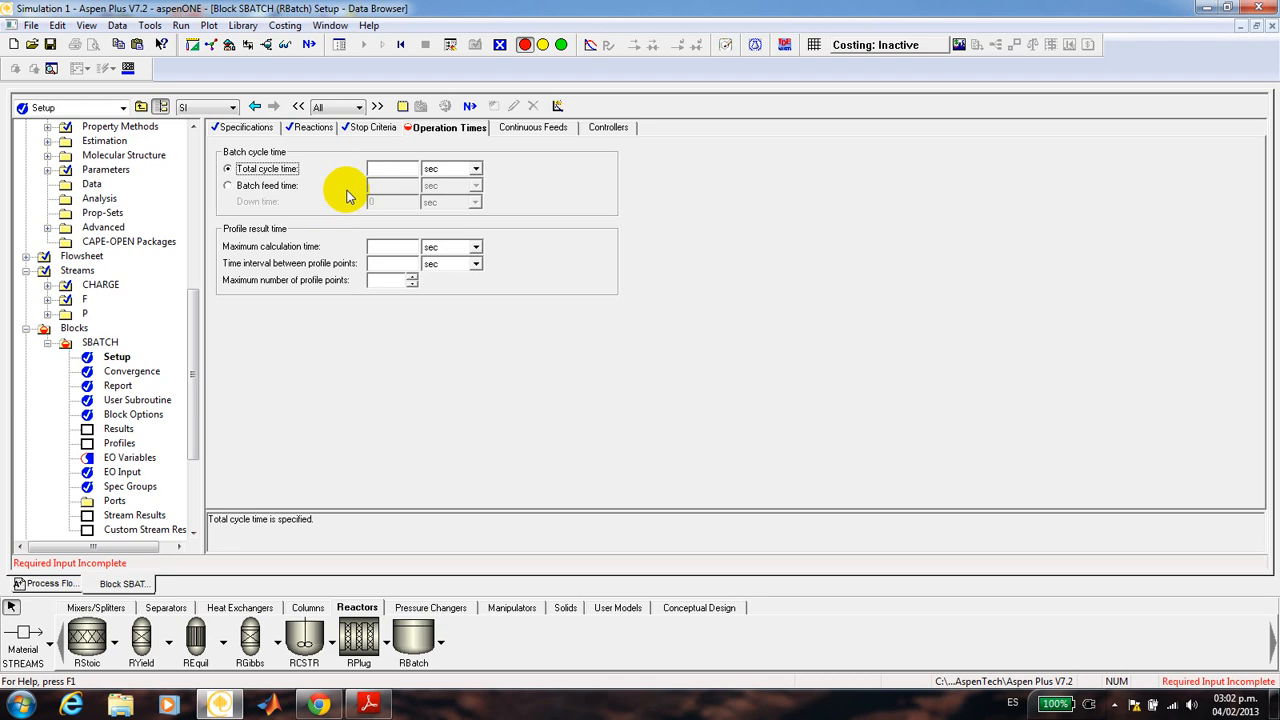
click(228, 186)
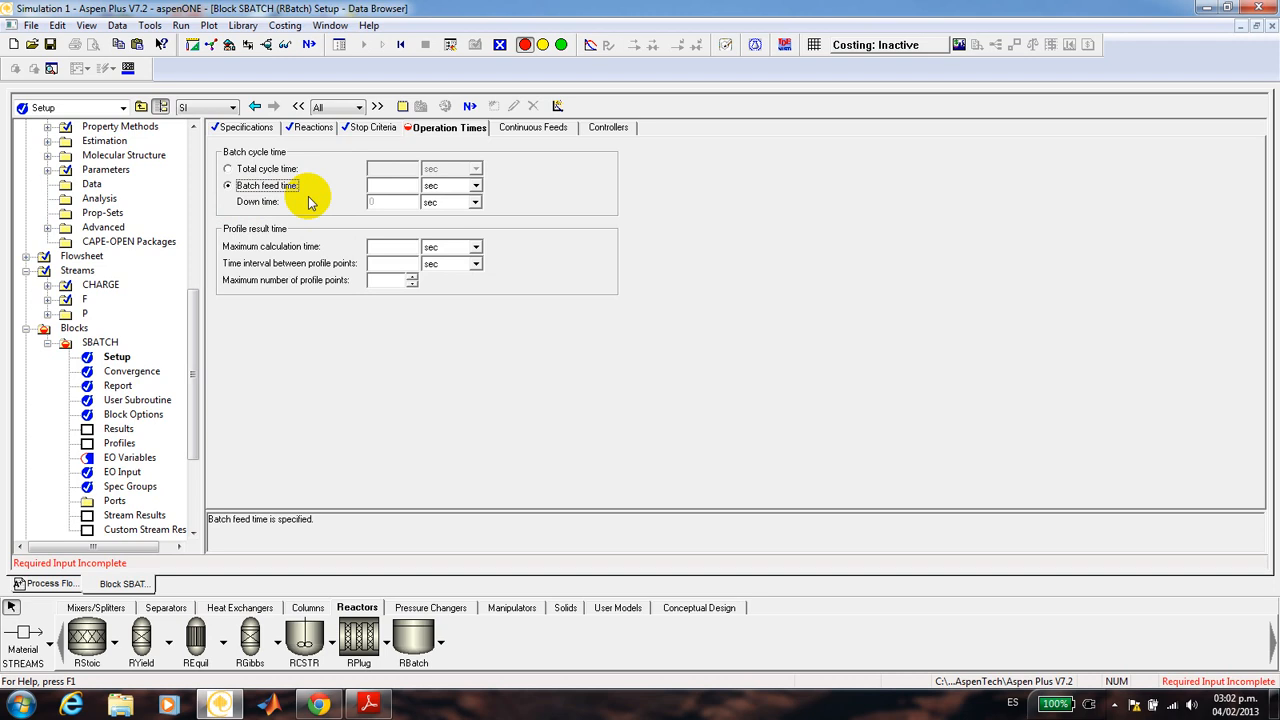
click(392, 185)
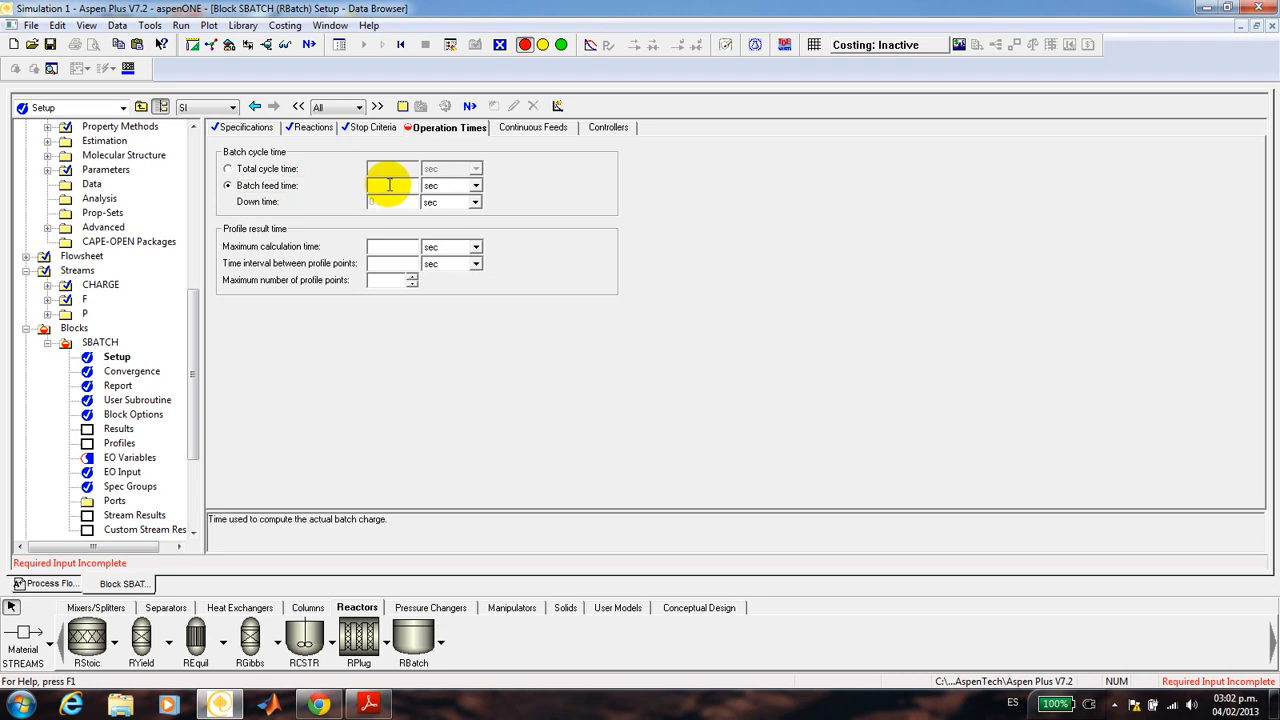
text(1)
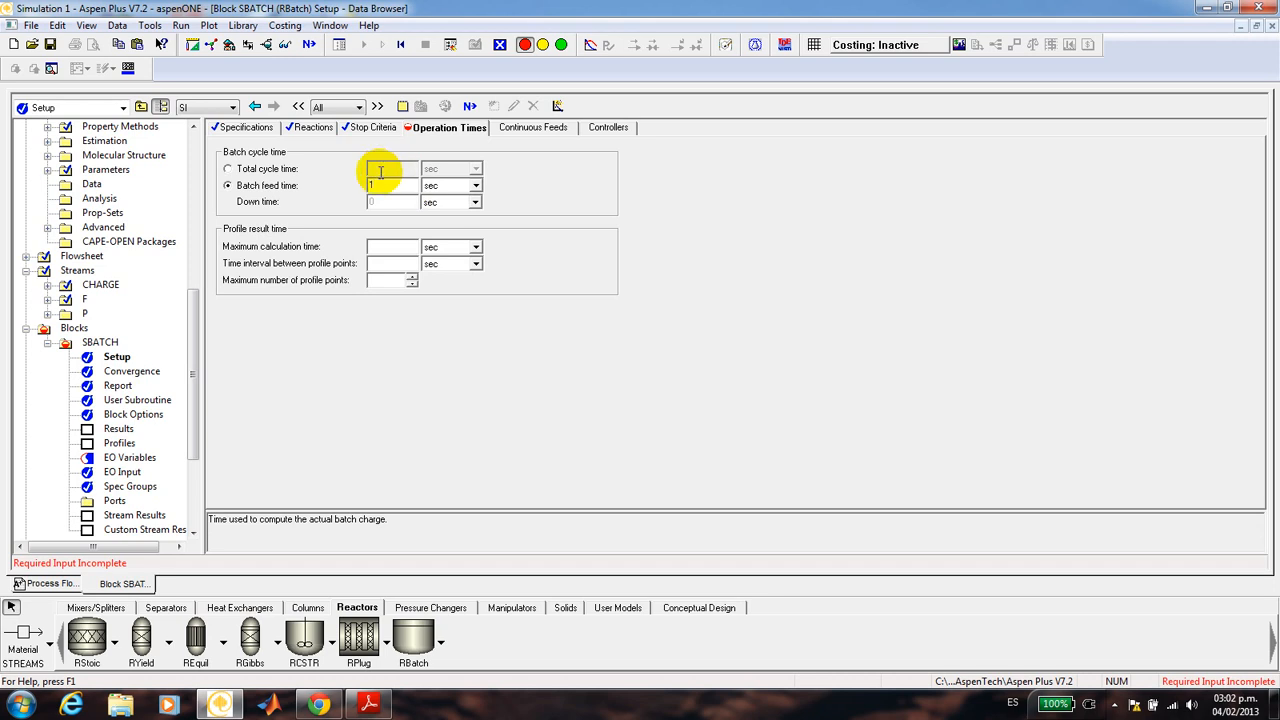
Set the profile results to a maximum calculation time of 86400 sec, 1800 sec between points and at most 50 points
click(395, 246)
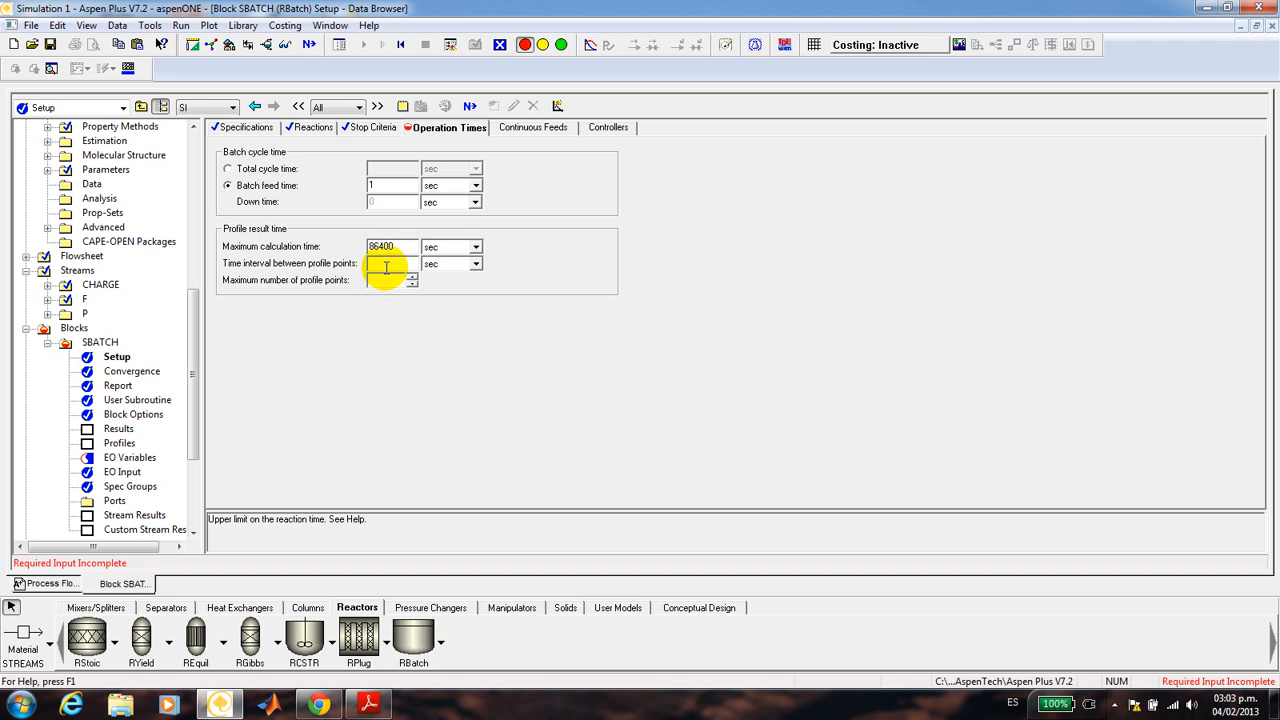
click(385, 265)
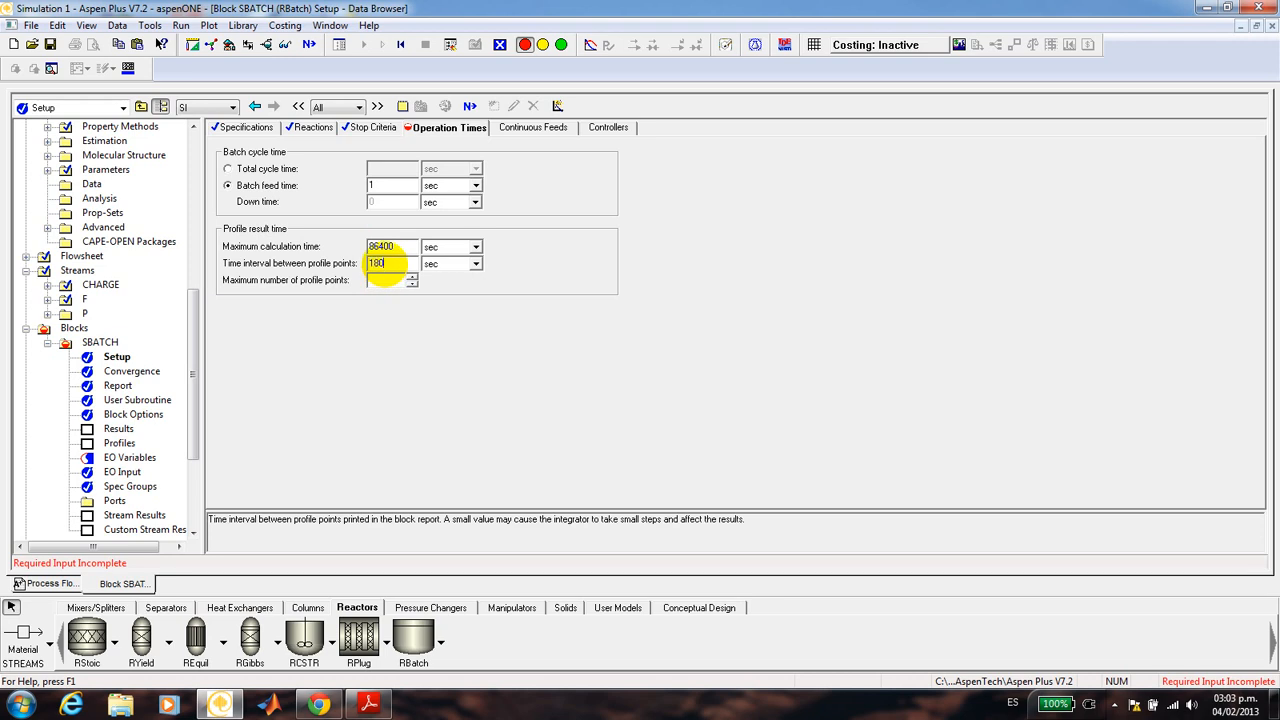
text(1800)
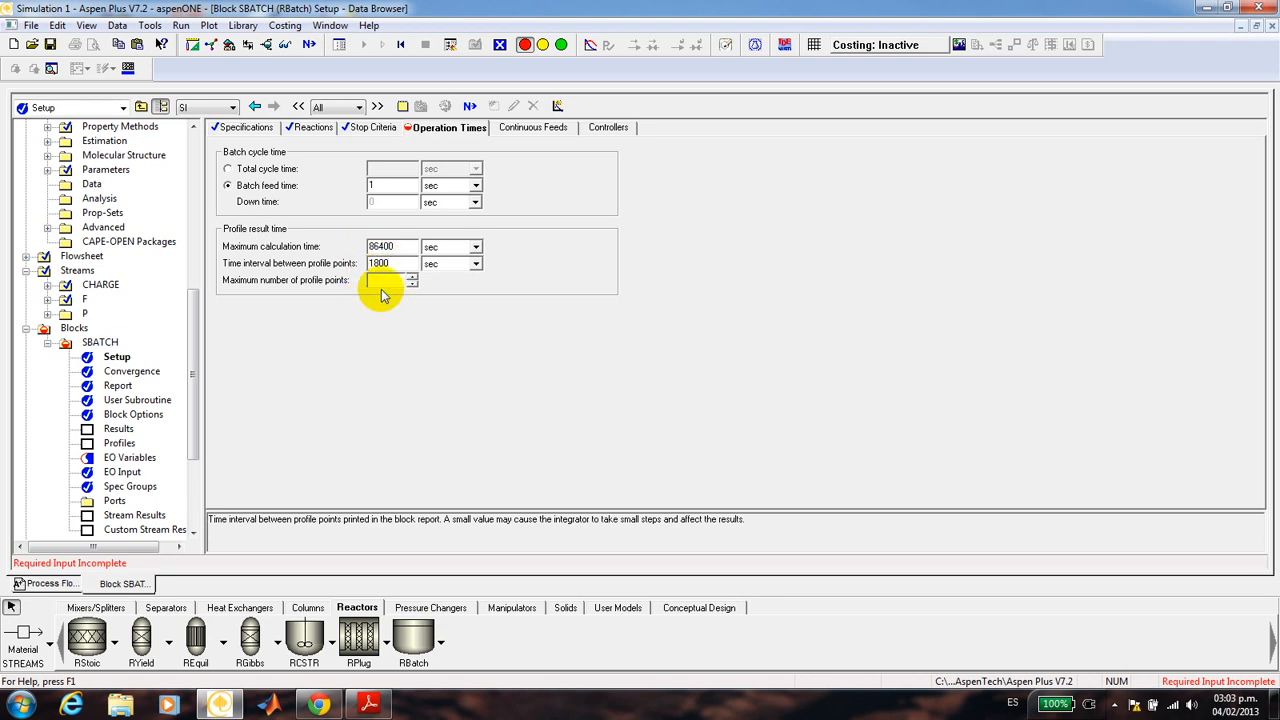
click(377, 280)
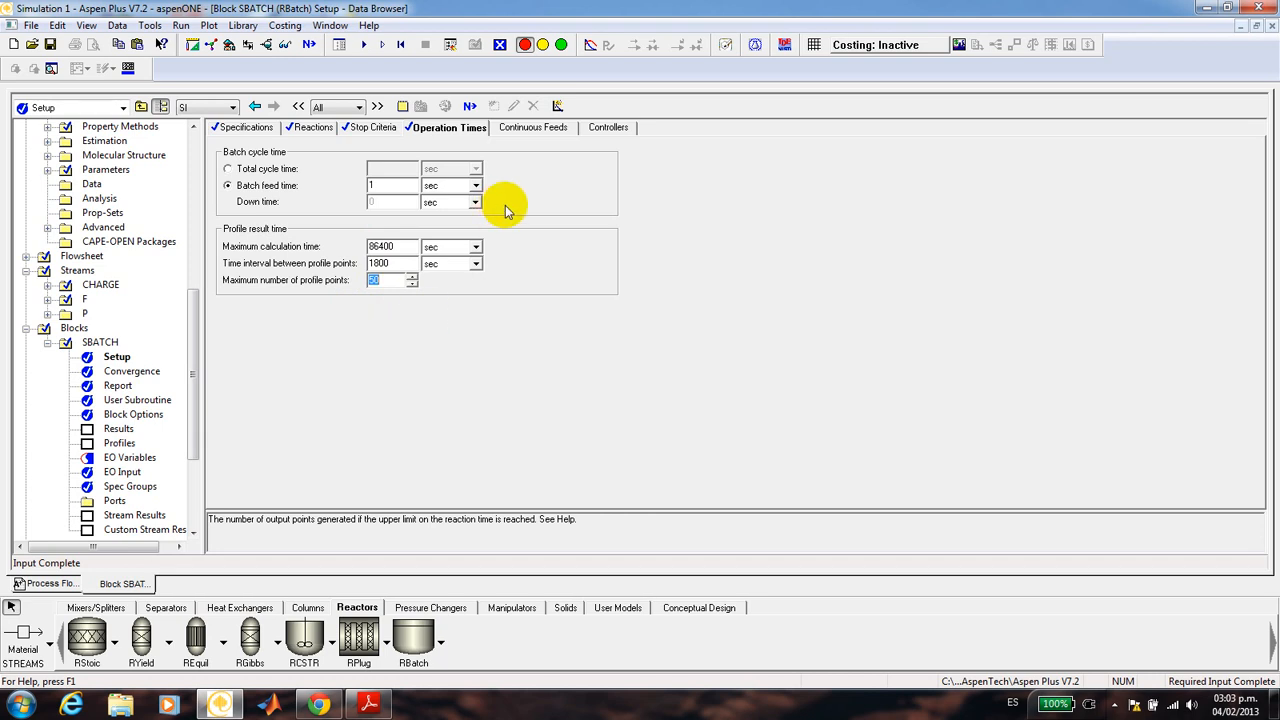
Check SBATCH's continuous feed settings for stream F and run the simulation
click(556, 130)
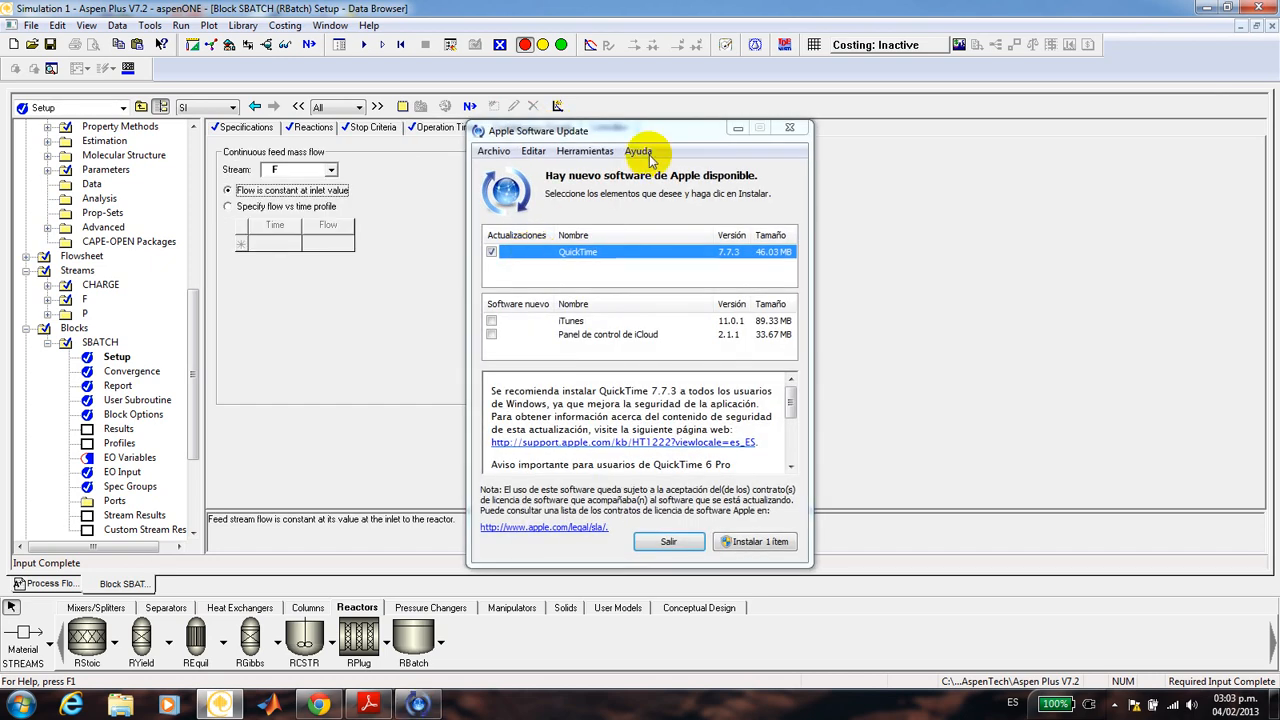
click(792, 129)
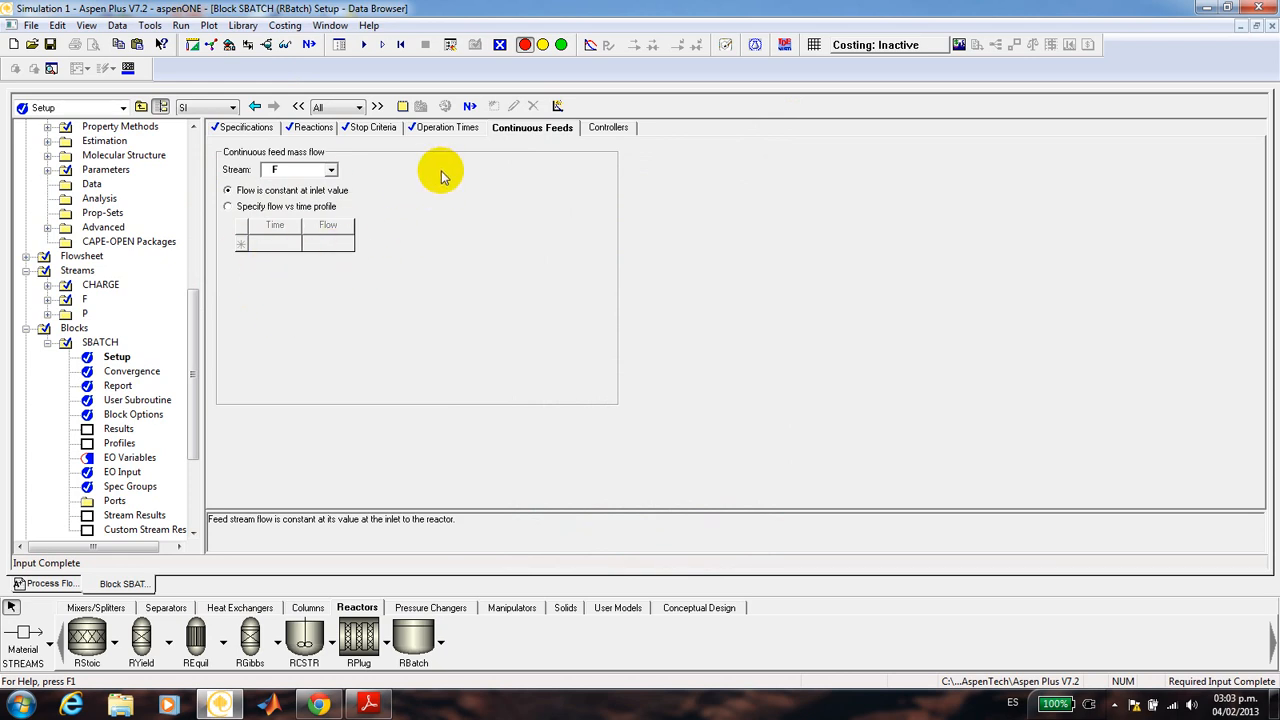
click(470, 106)
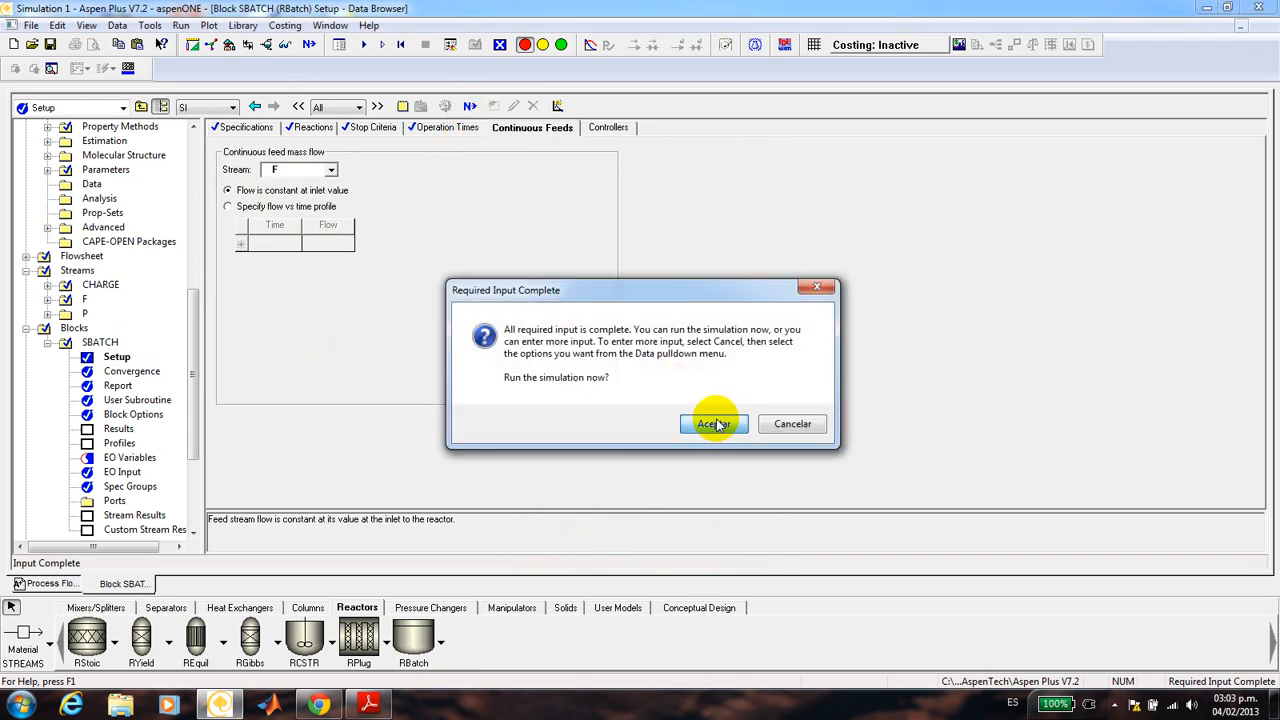
click(716, 422)
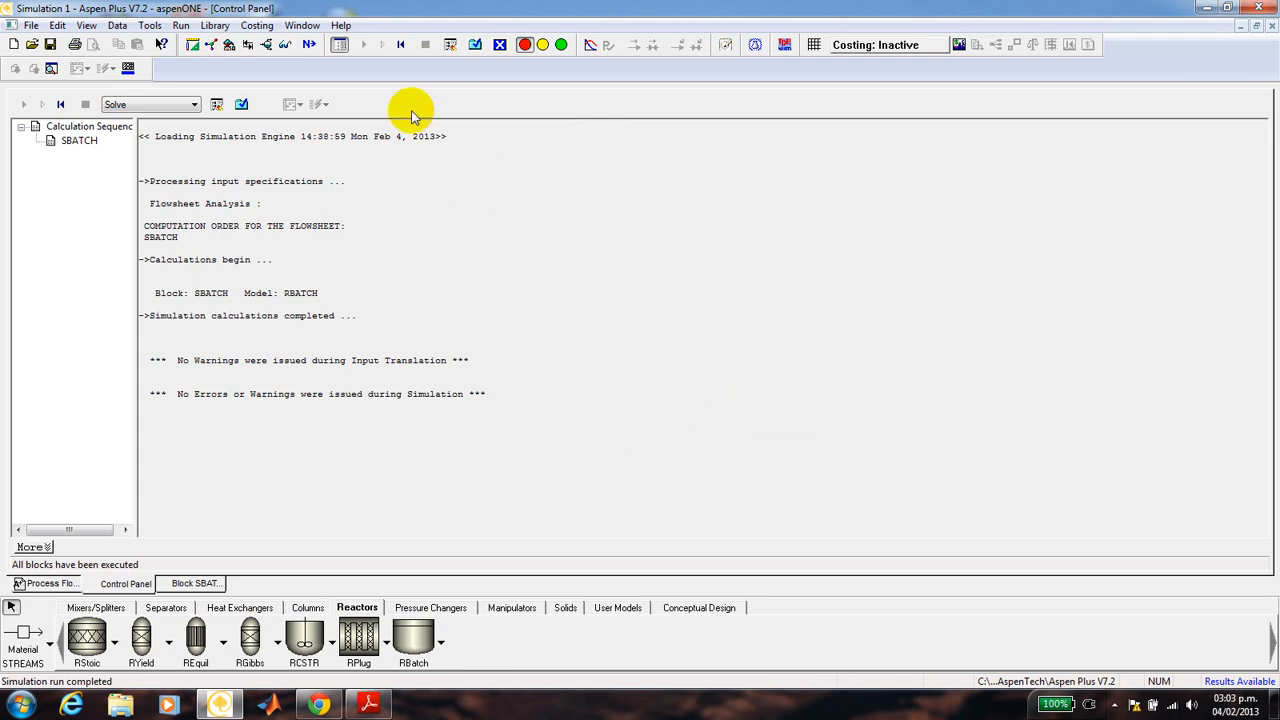
Review SBATCH's results summary, overall profiles and reactor molar composition profiles from the completed run
click(242, 104)
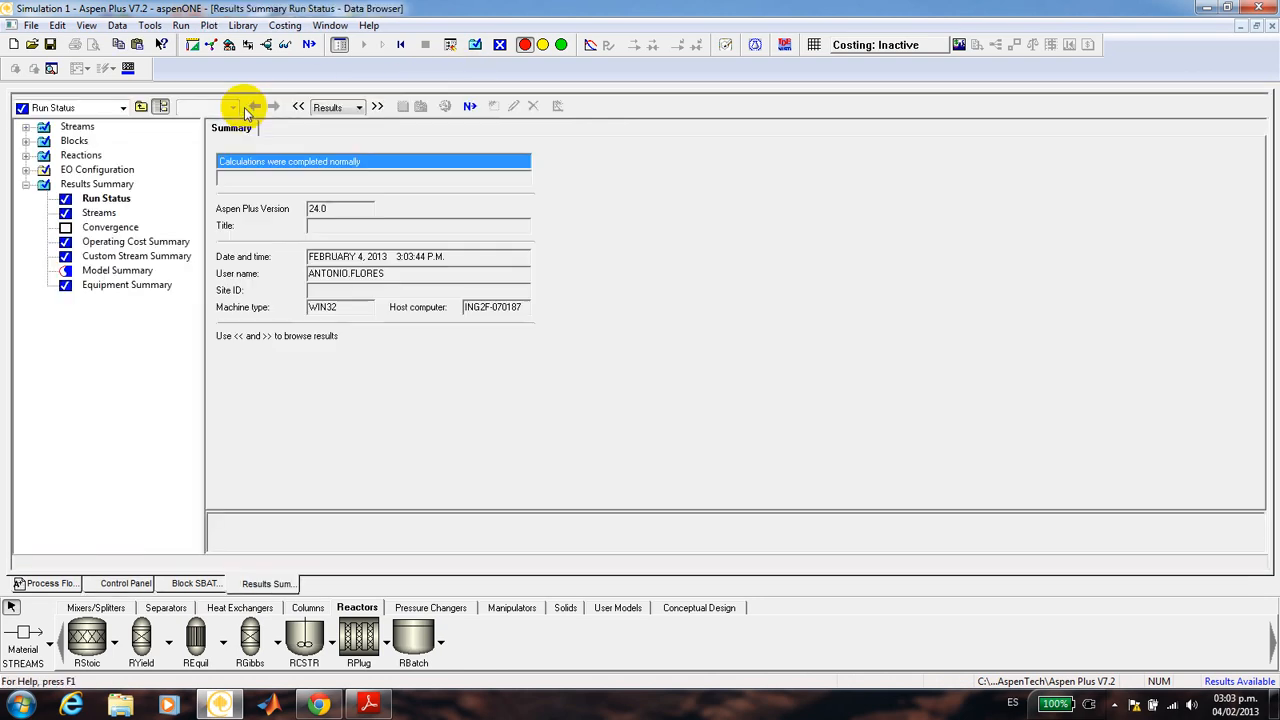
click(75, 141)
click(90, 158)
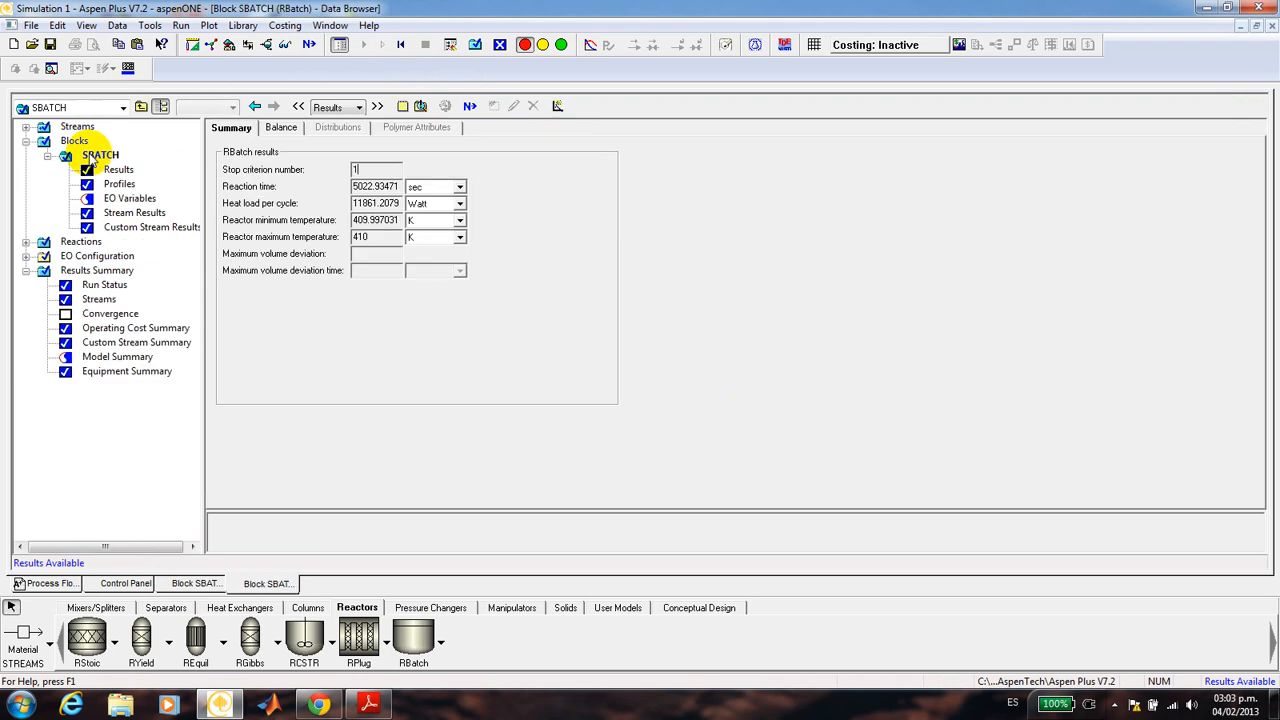
click(118, 184)
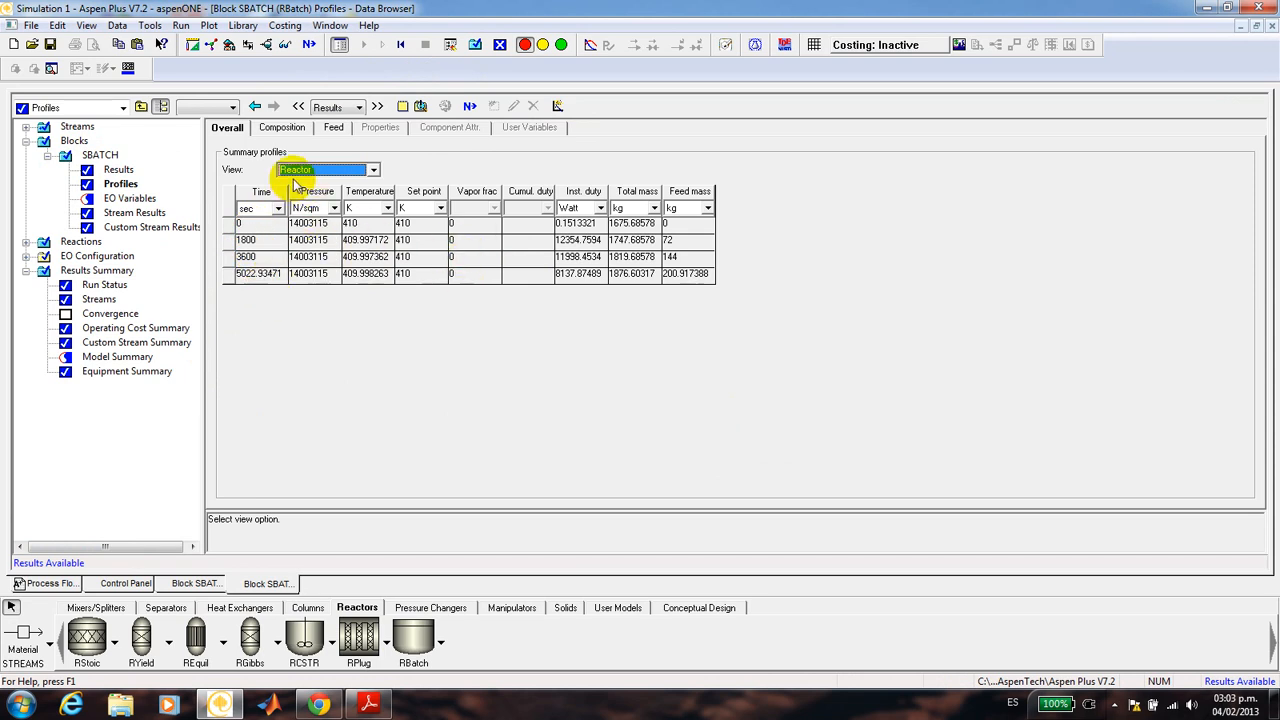
click(280, 130)
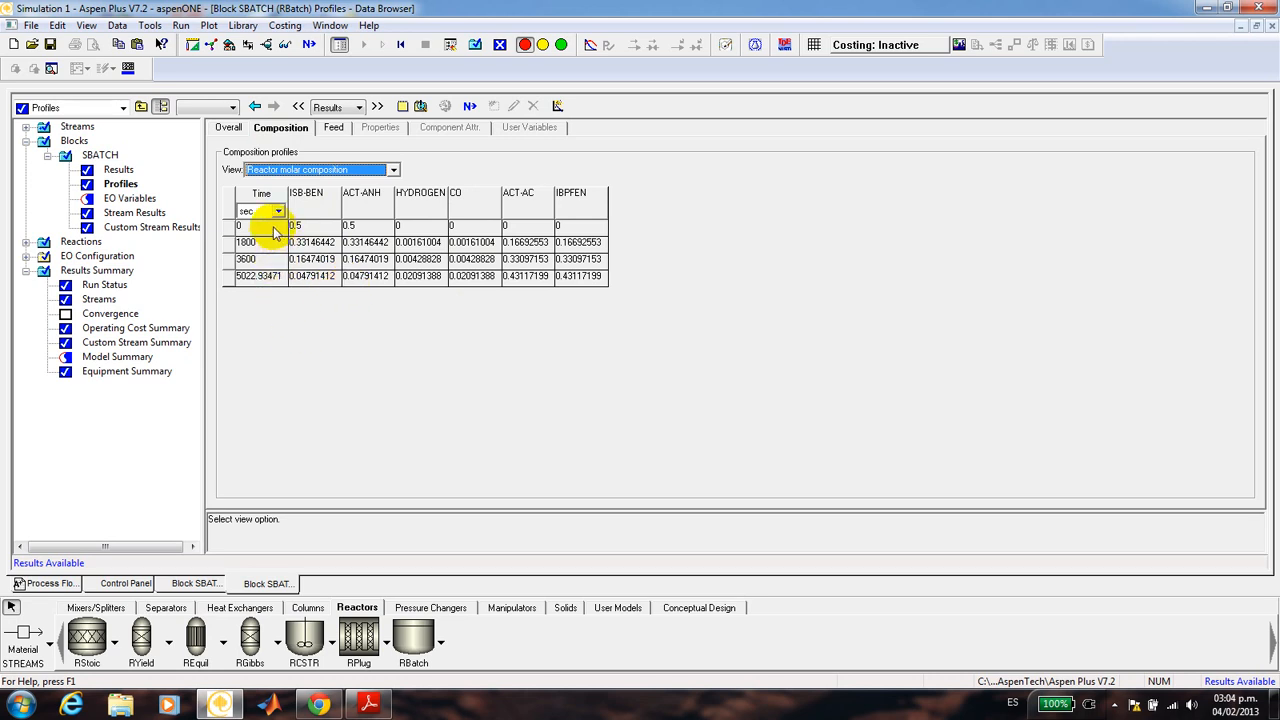
In SBATCH's operation times, set the time interval between profile points to 100 sec
click(118, 26)
click(130, 42)
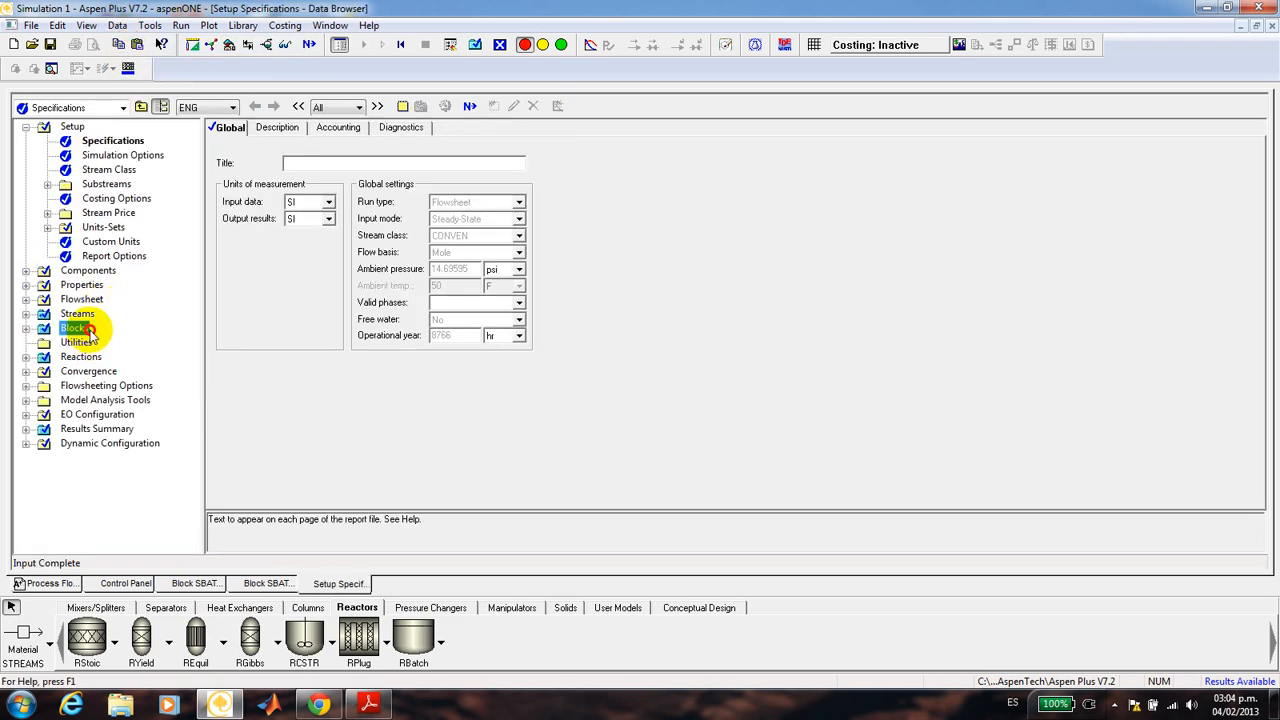
click(80, 328)
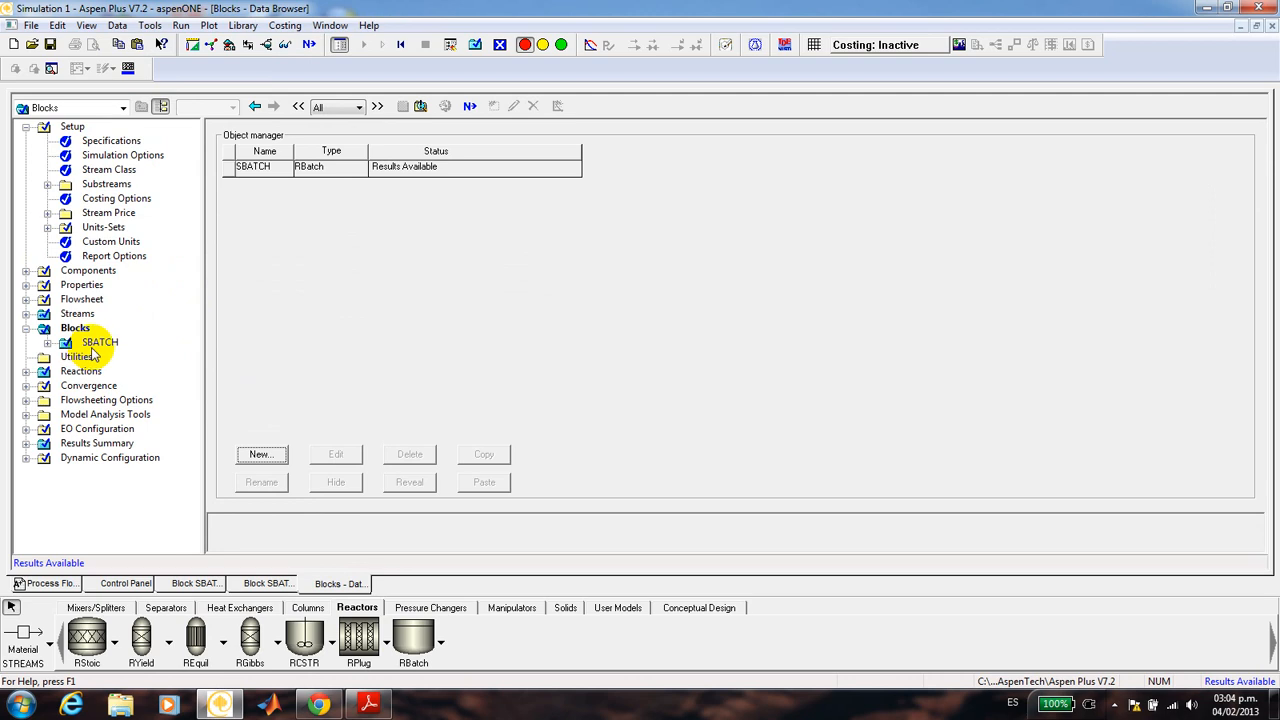
click(96, 342)
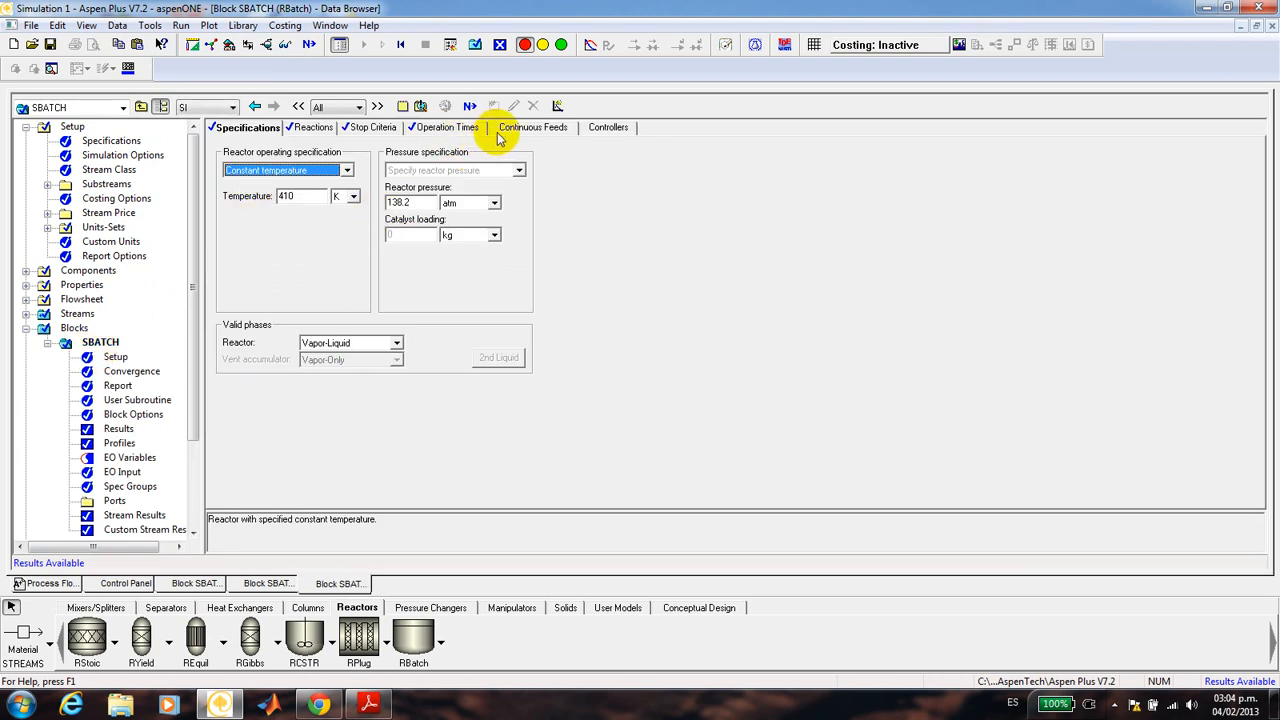
click(452, 128)
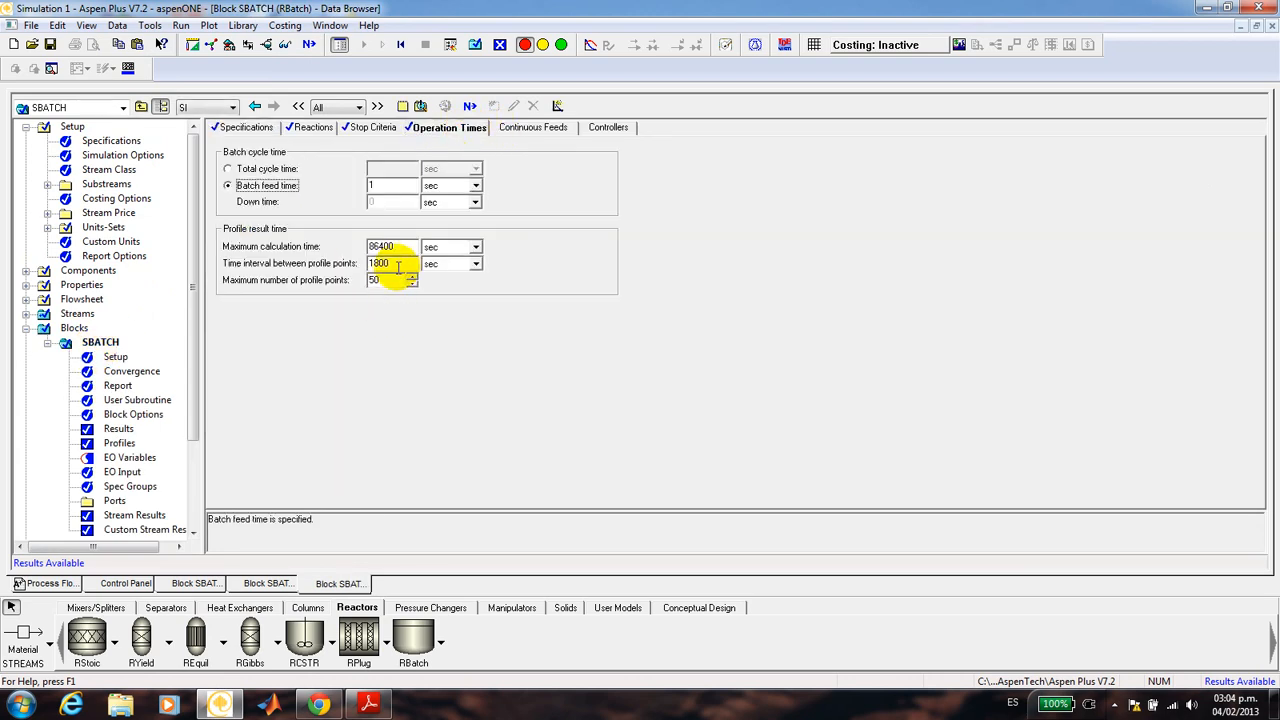
click(403, 263)
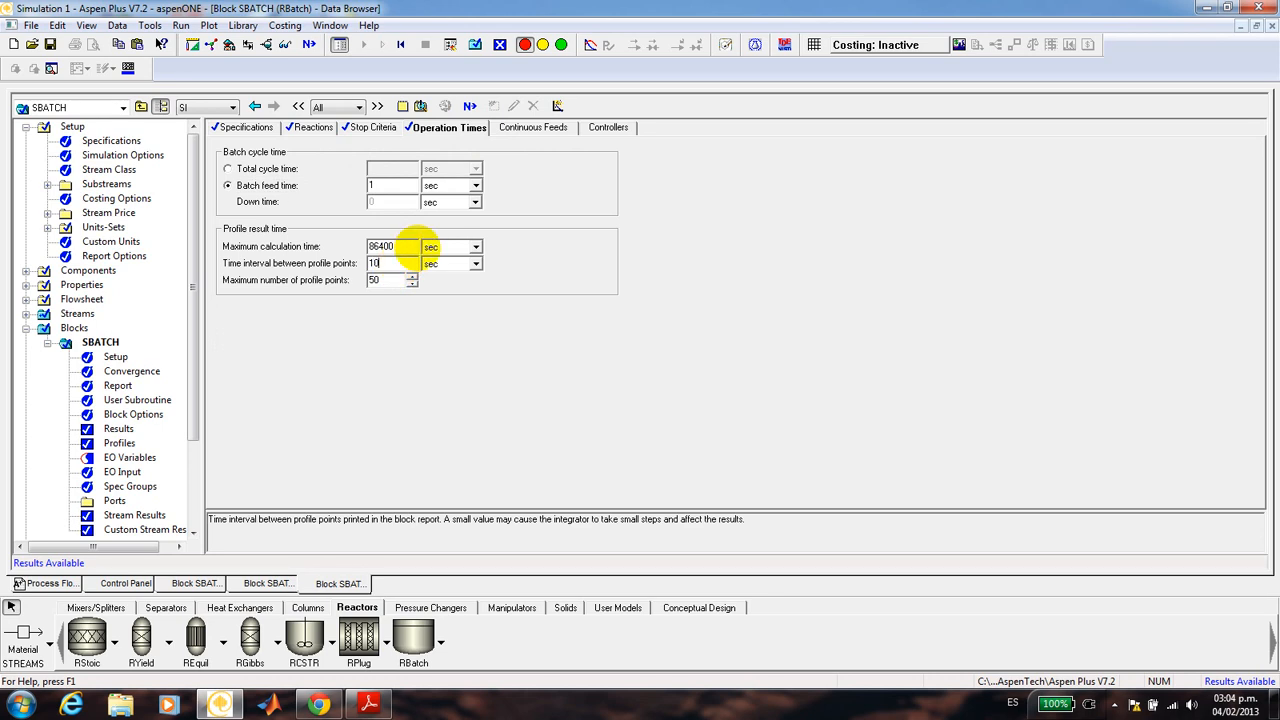
key(Return)
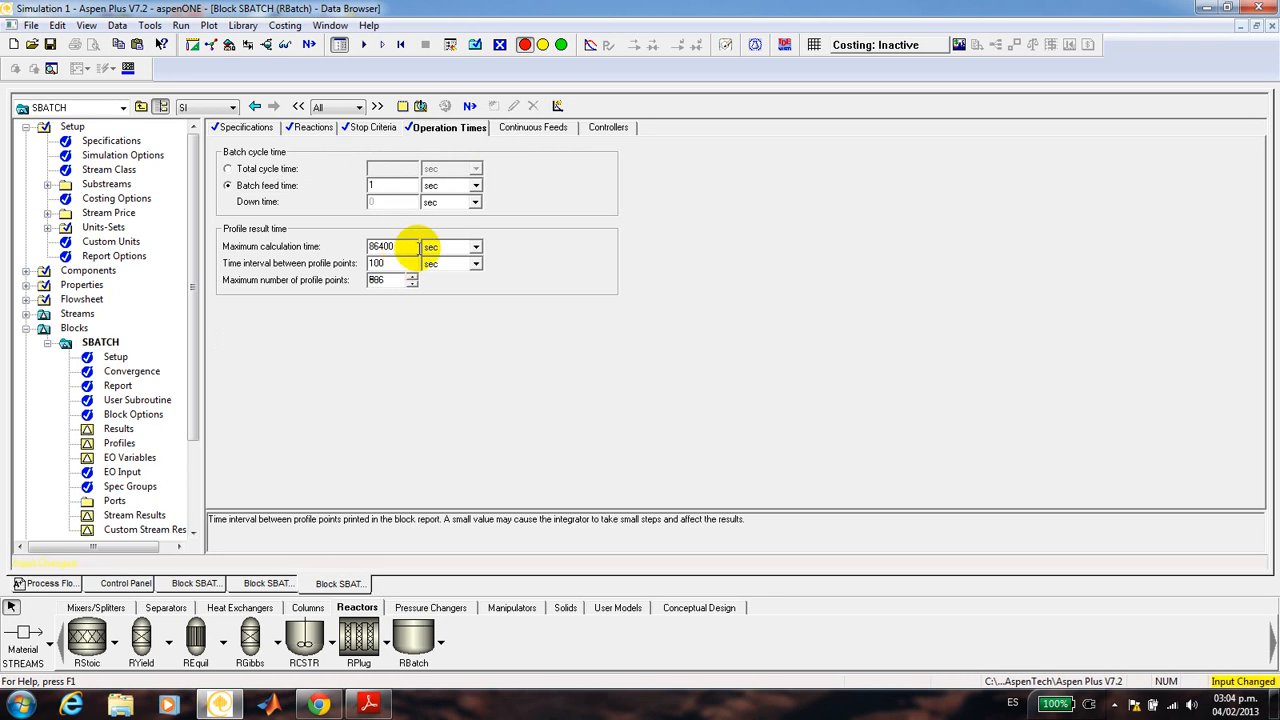
click(337, 321)
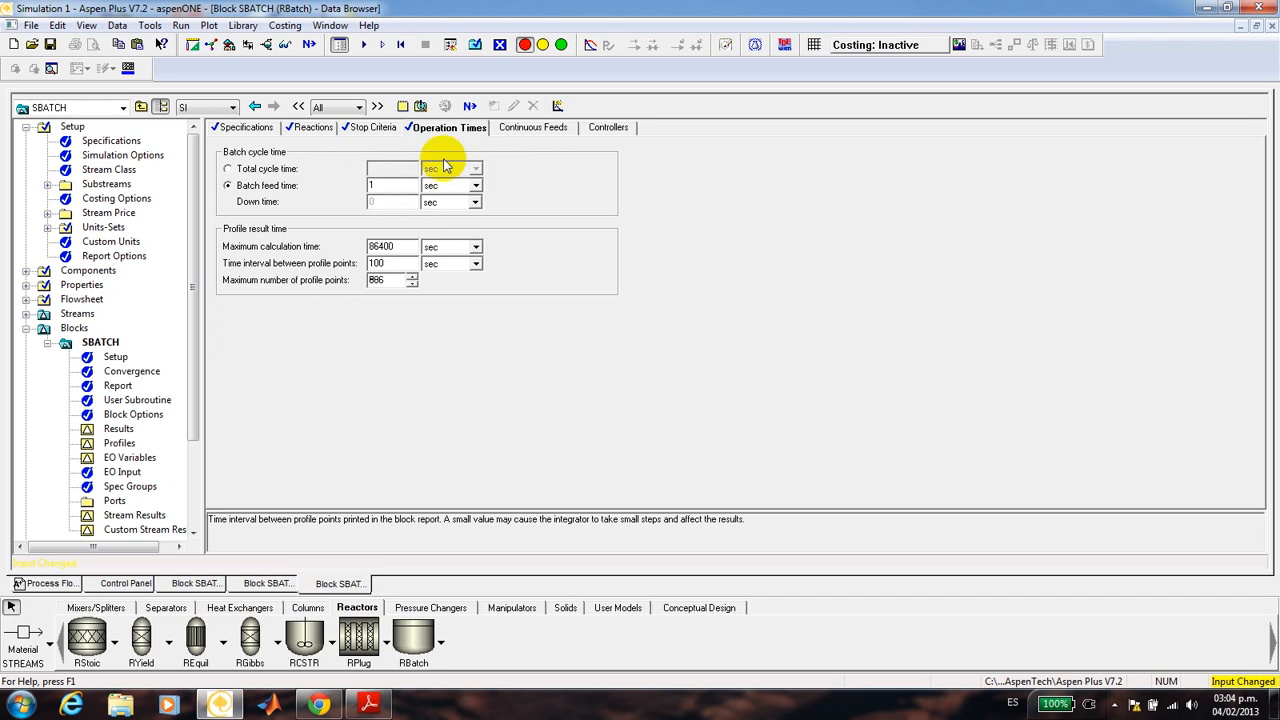
Rerun the simulation with the changed input and open SBATCH's reactor molar composition profiles
click(469, 105)
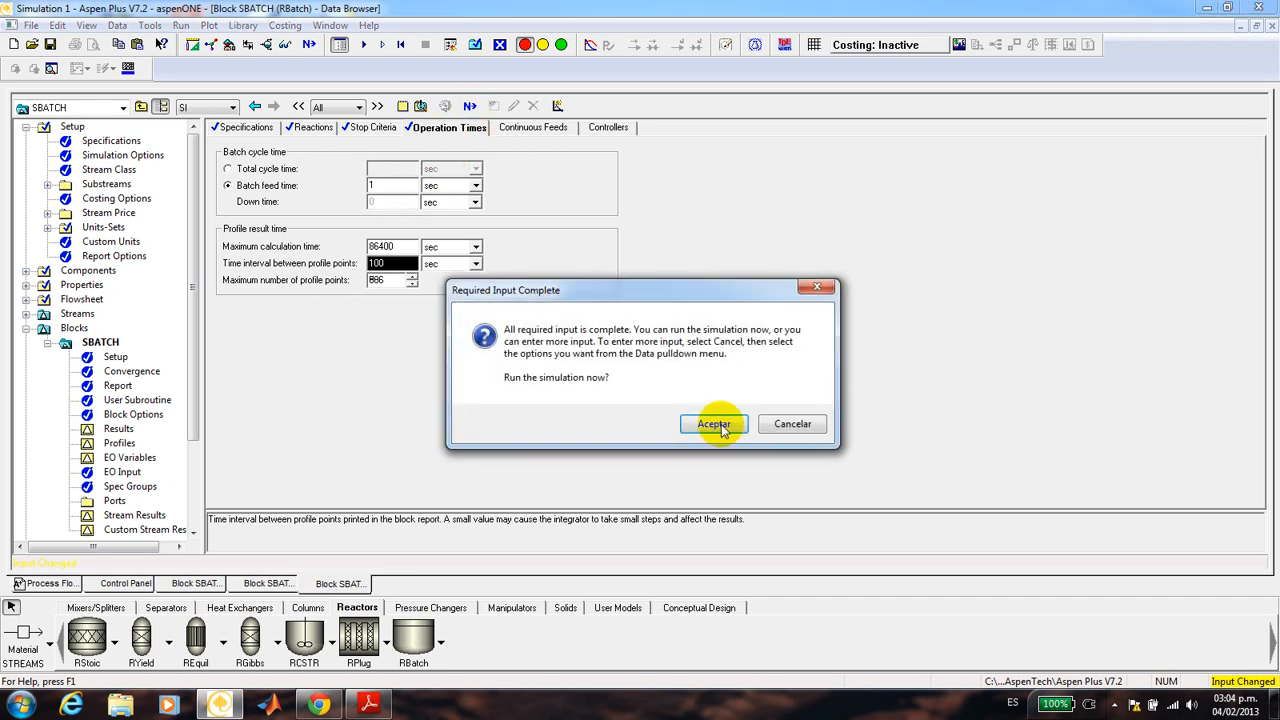
click(702, 424)
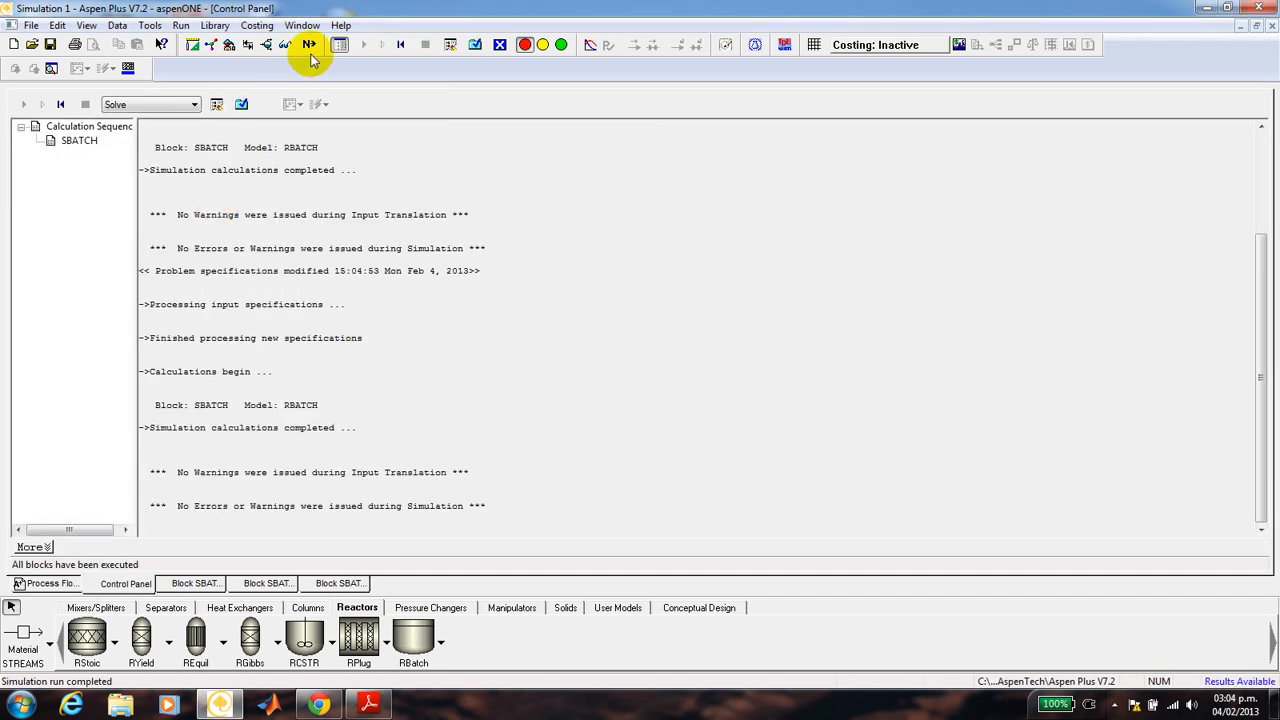
click(242, 105)
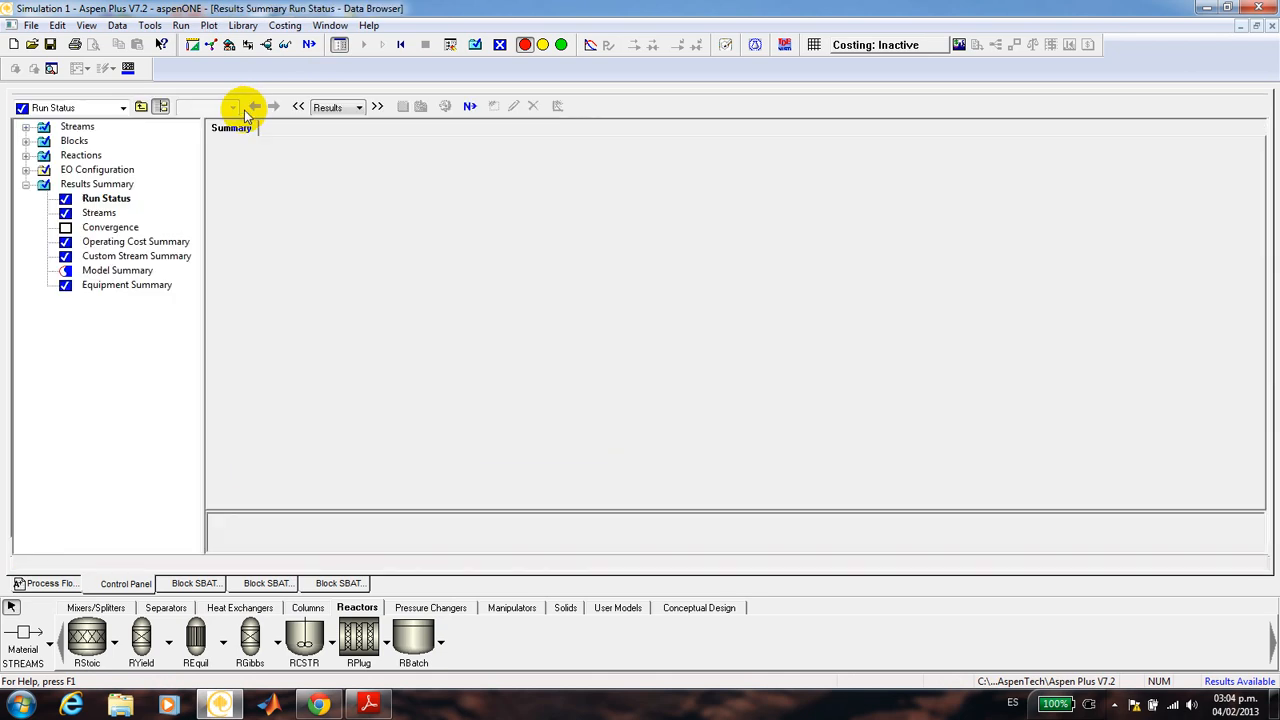
click(80, 141)
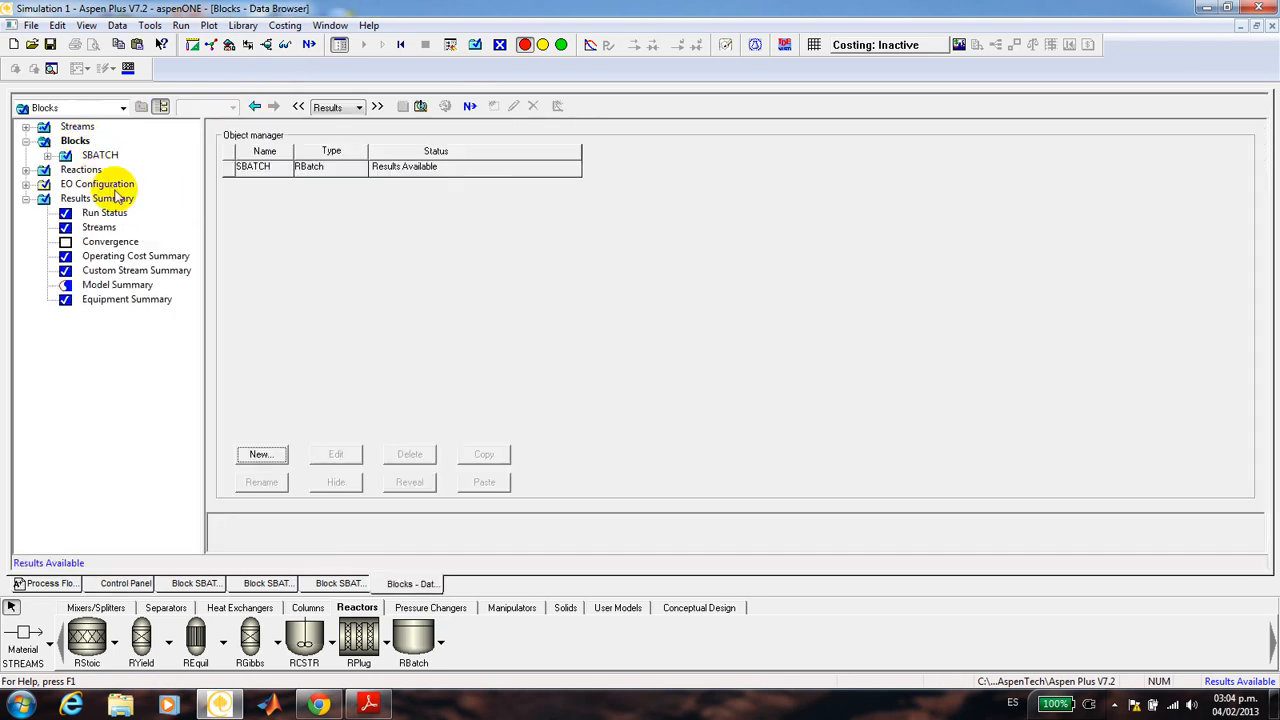
click(100, 154)
click(120, 185)
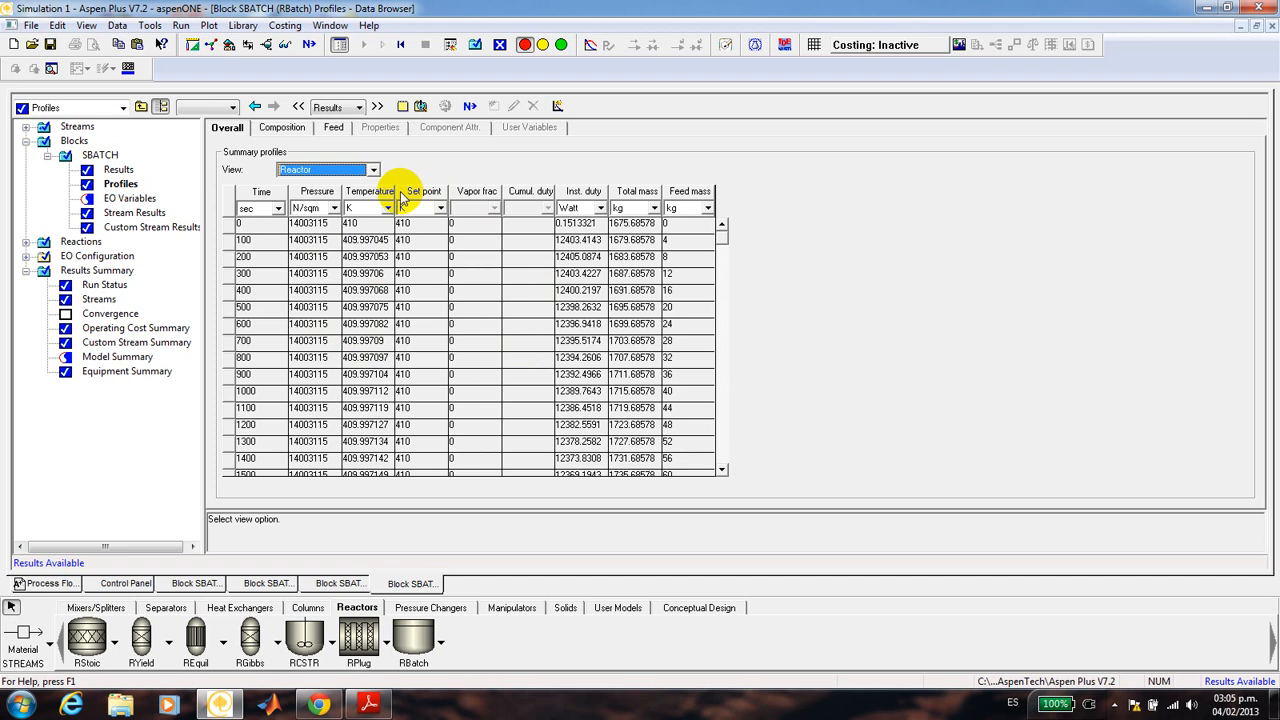
click(296, 132)
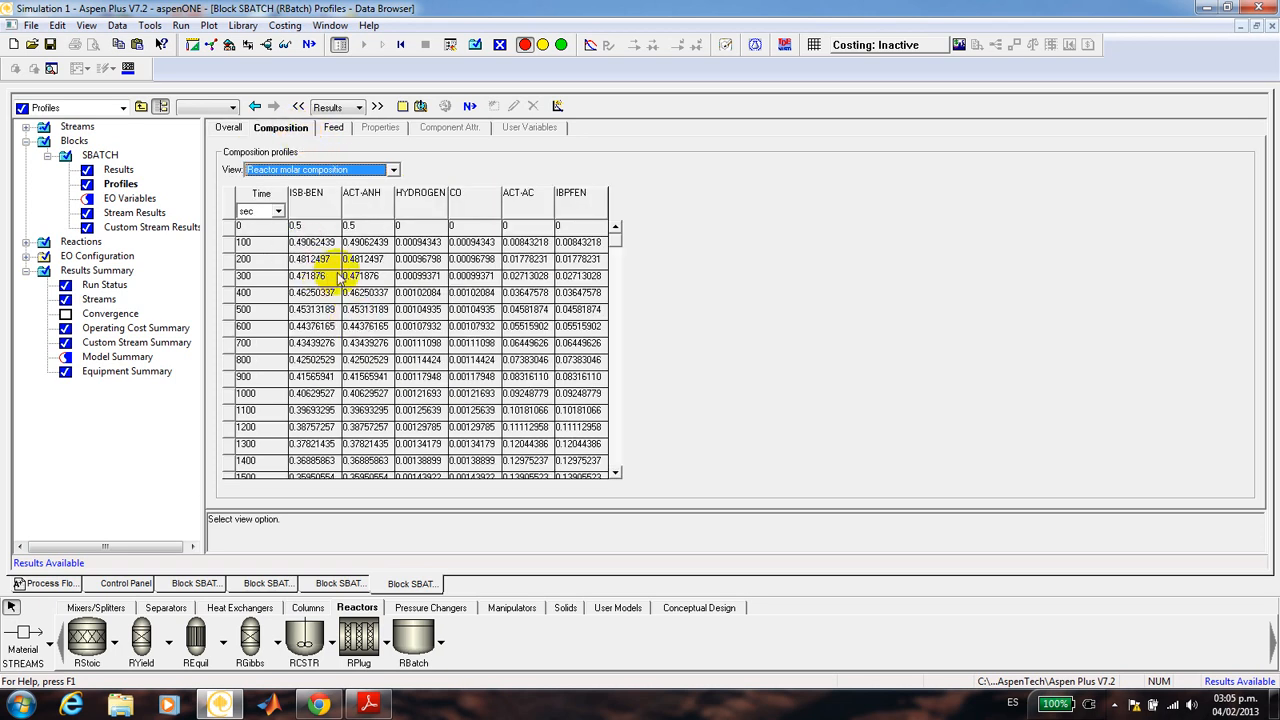
Assign the Time column of the composition profiles as the plot's X-axis variable
click(263, 196)
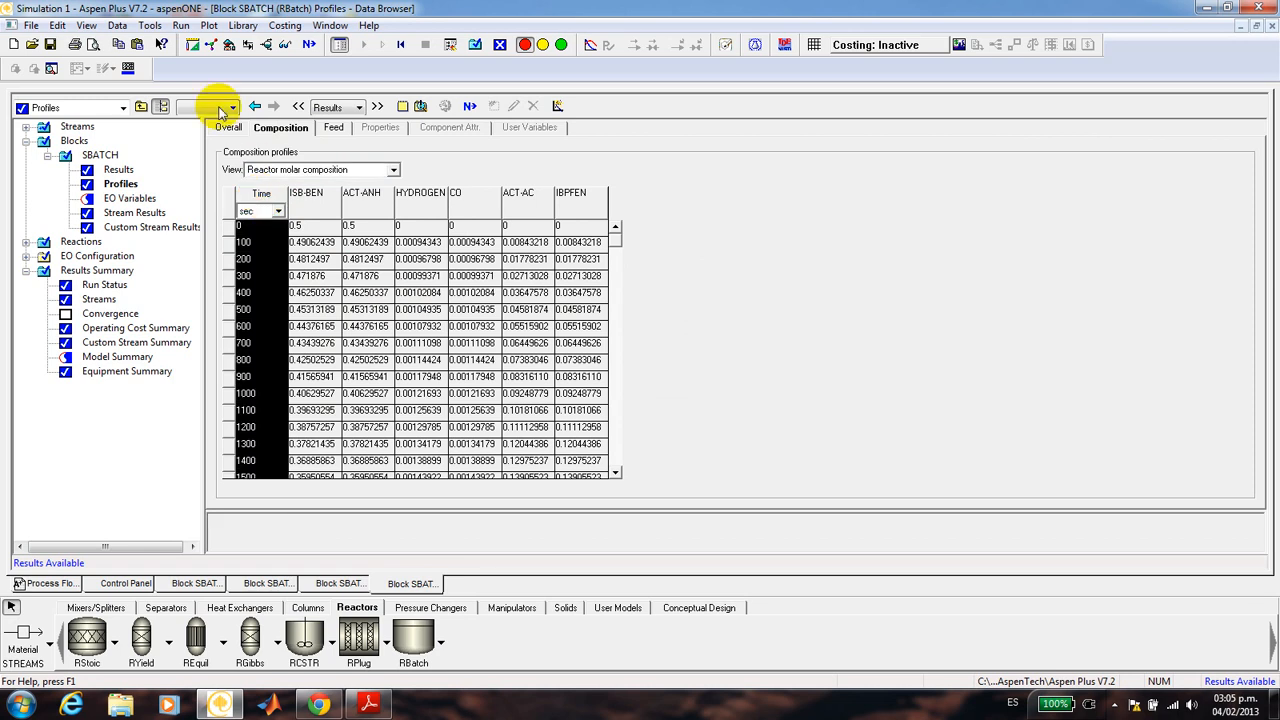
click(208, 25)
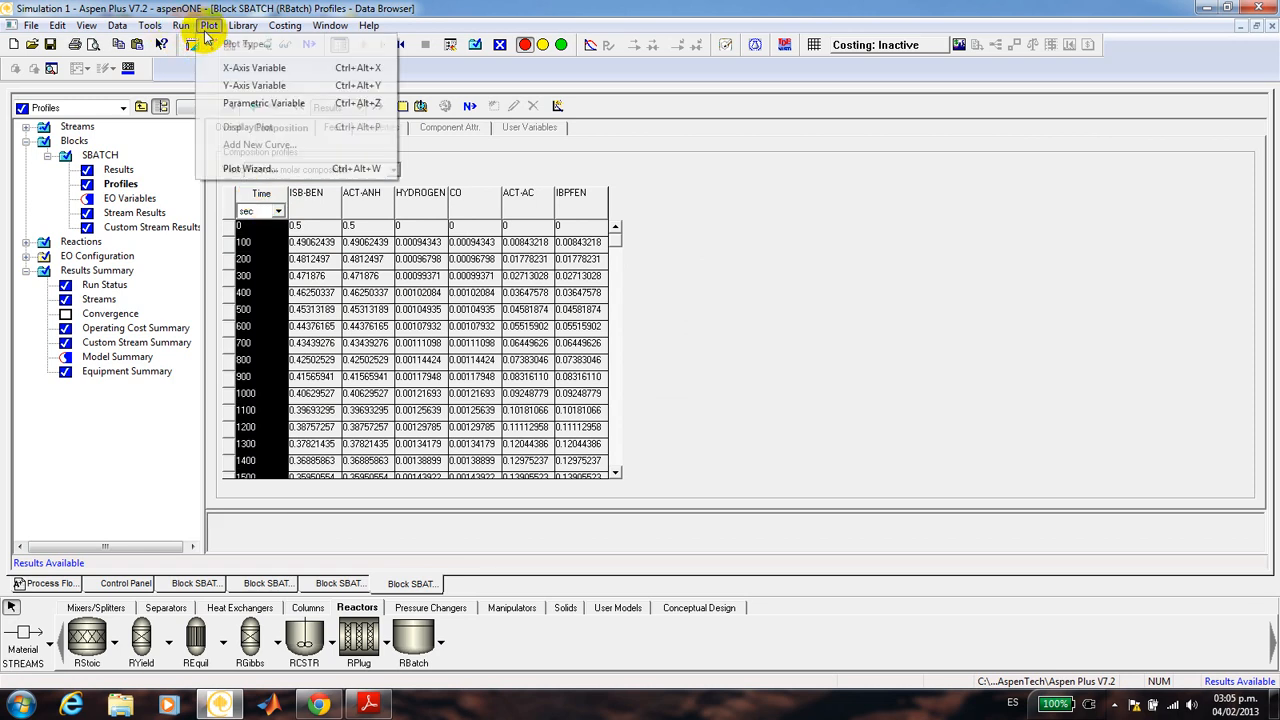
click(231, 68)
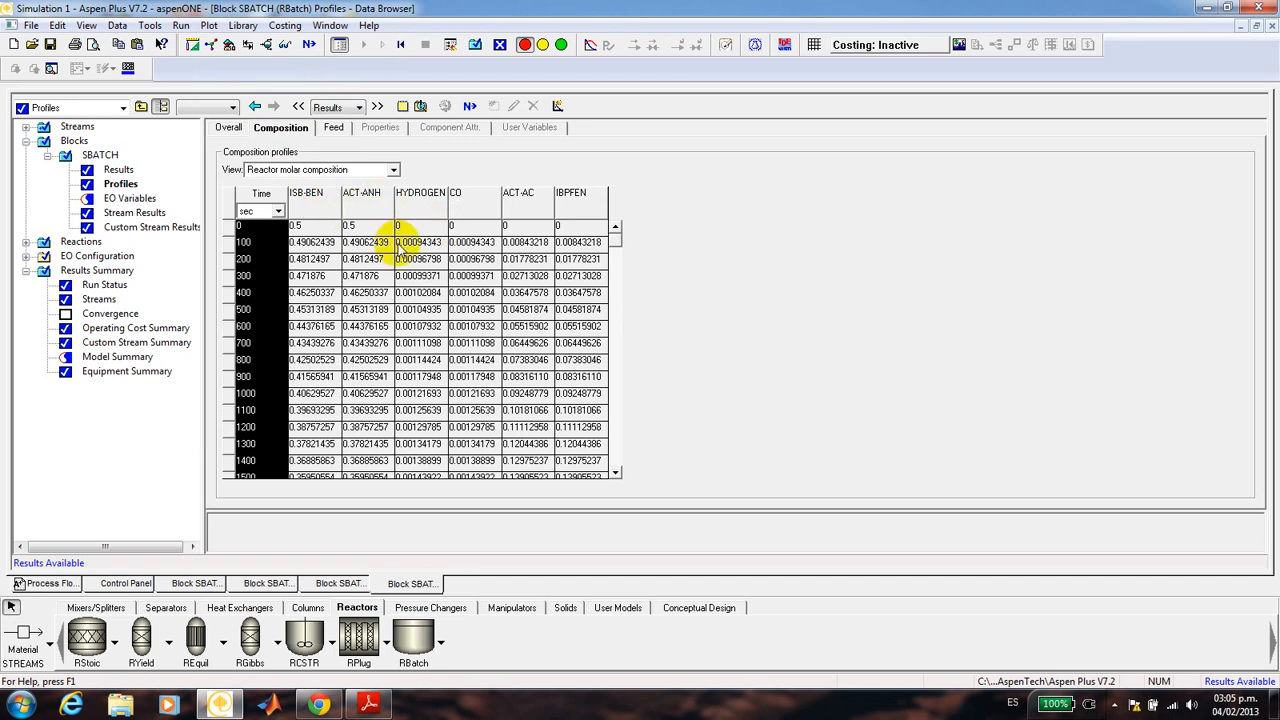
Assign all six component columns, from ISB-BEN through IBPFEN, as the plot's Y-axis variables
click(321, 201)
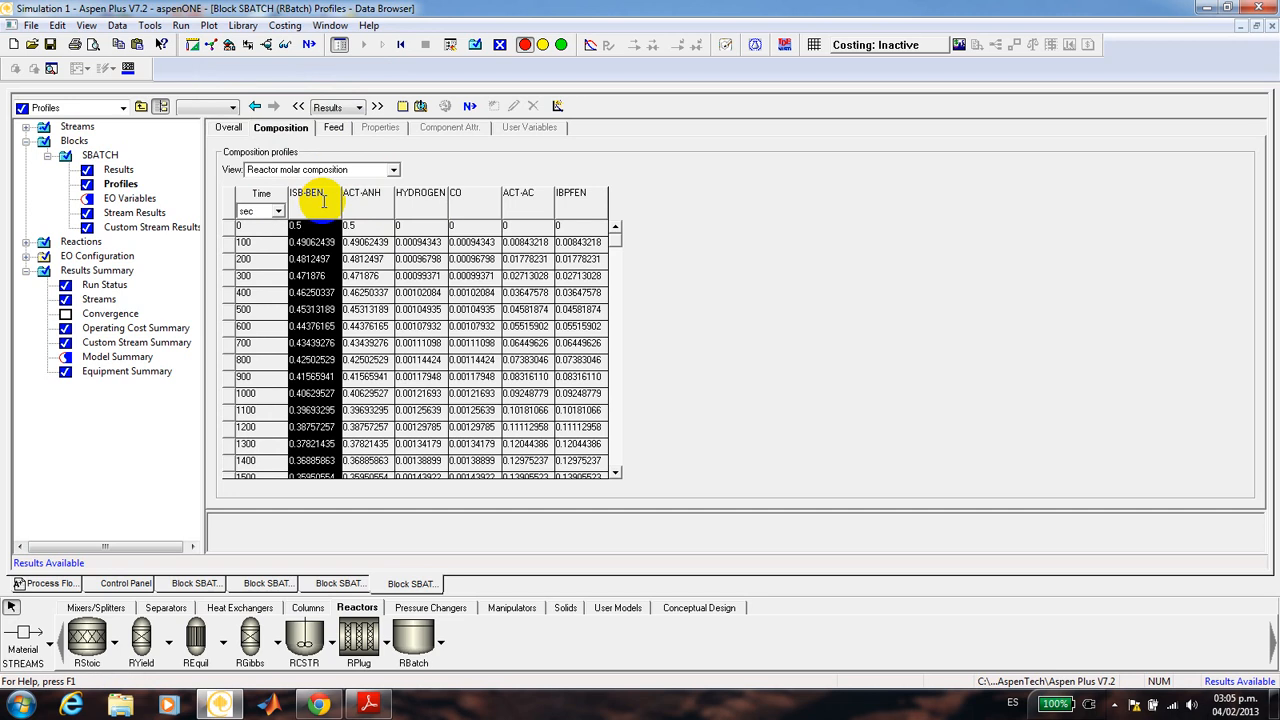
drag(323, 201, 365, 205)
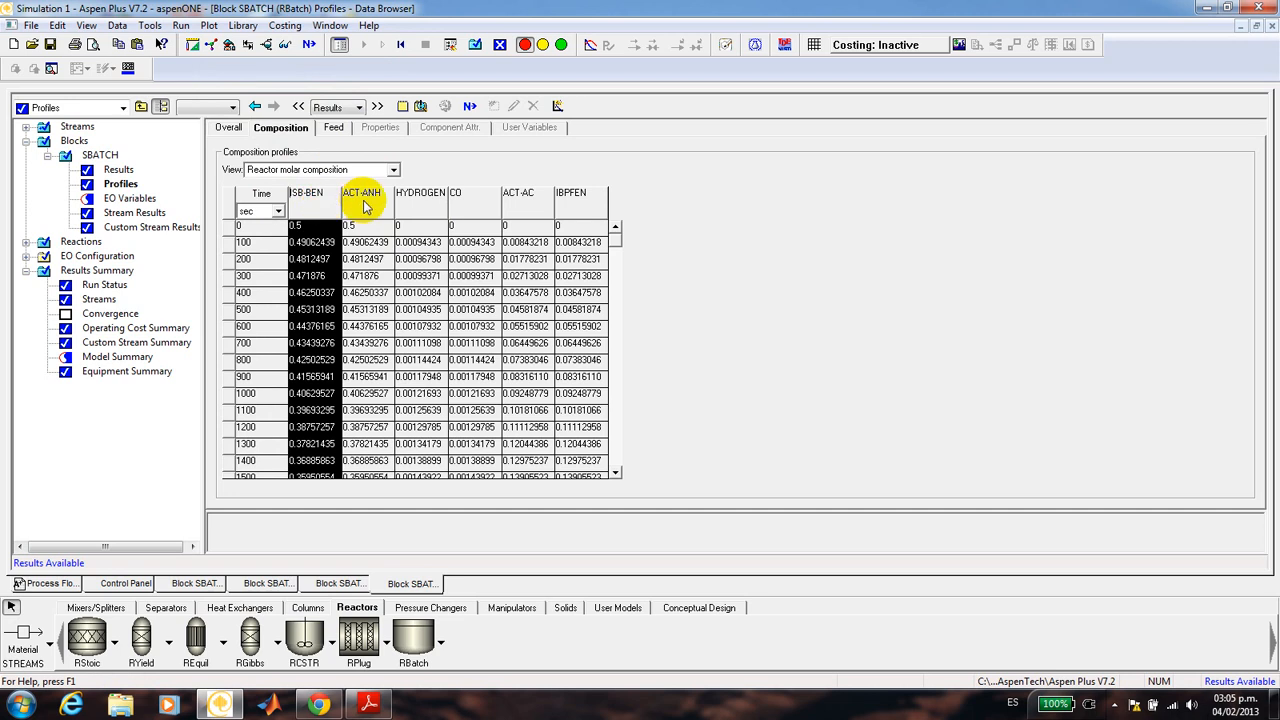
drag(365, 205, 410, 210)
drag(410, 198, 571, 198)
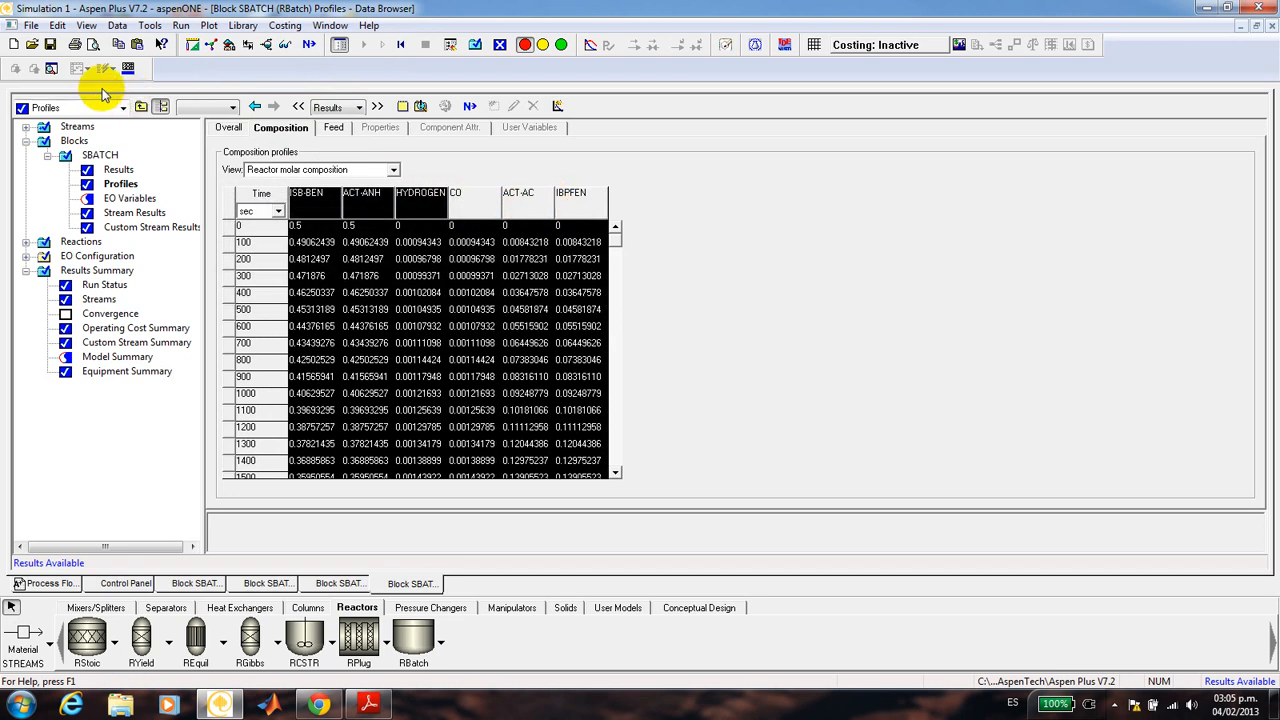
click(208, 30)
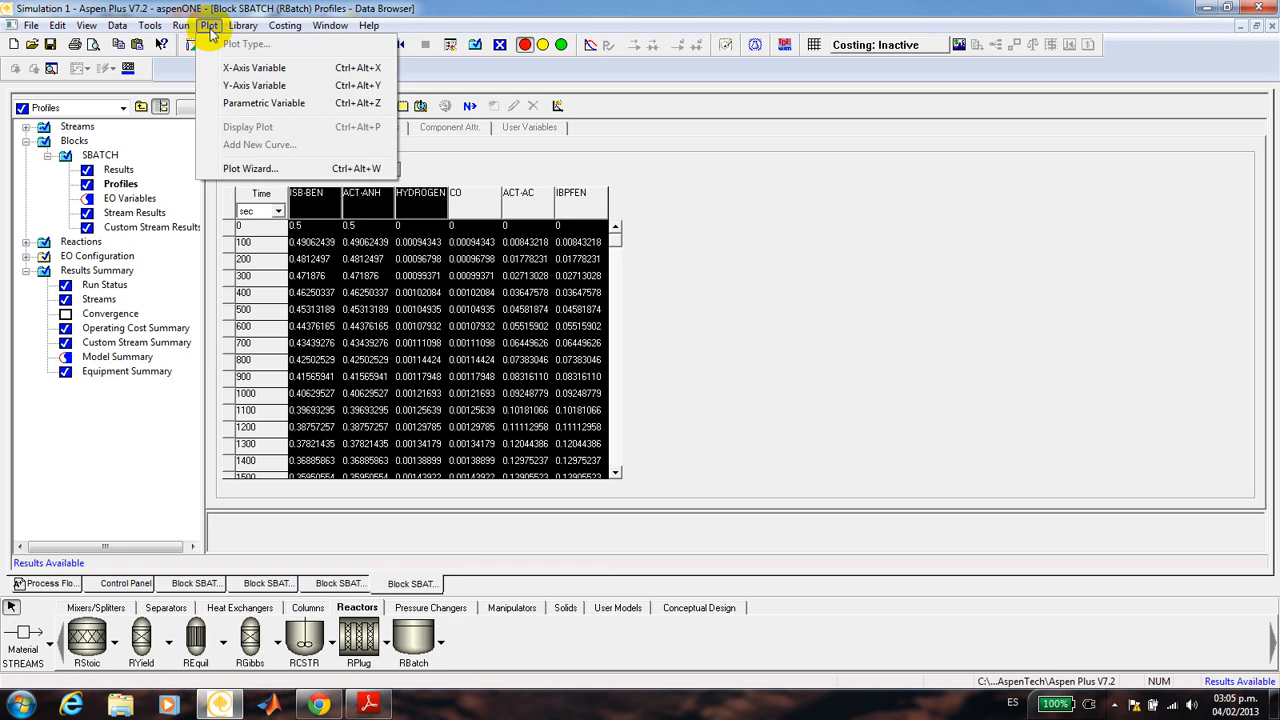
click(245, 88)
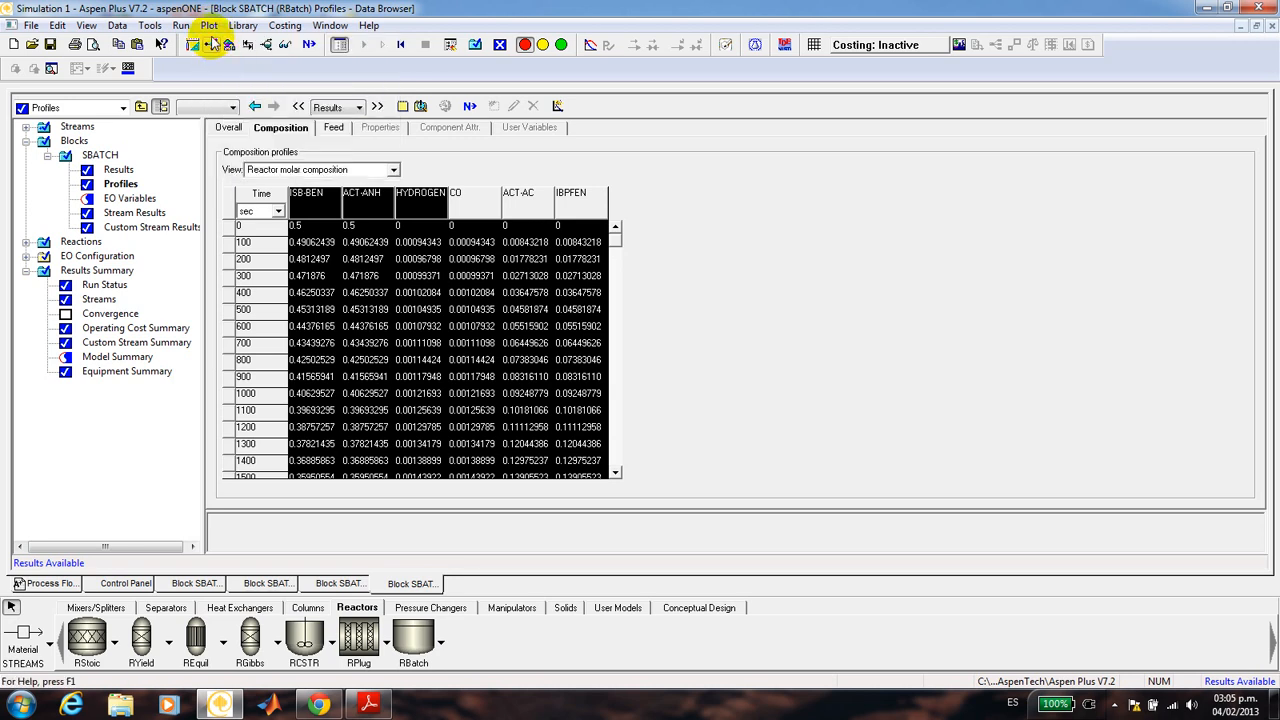
Display the composition plot and move its legend to the empty area clear of the IBPFEN curve
click(208, 30)
click(228, 125)
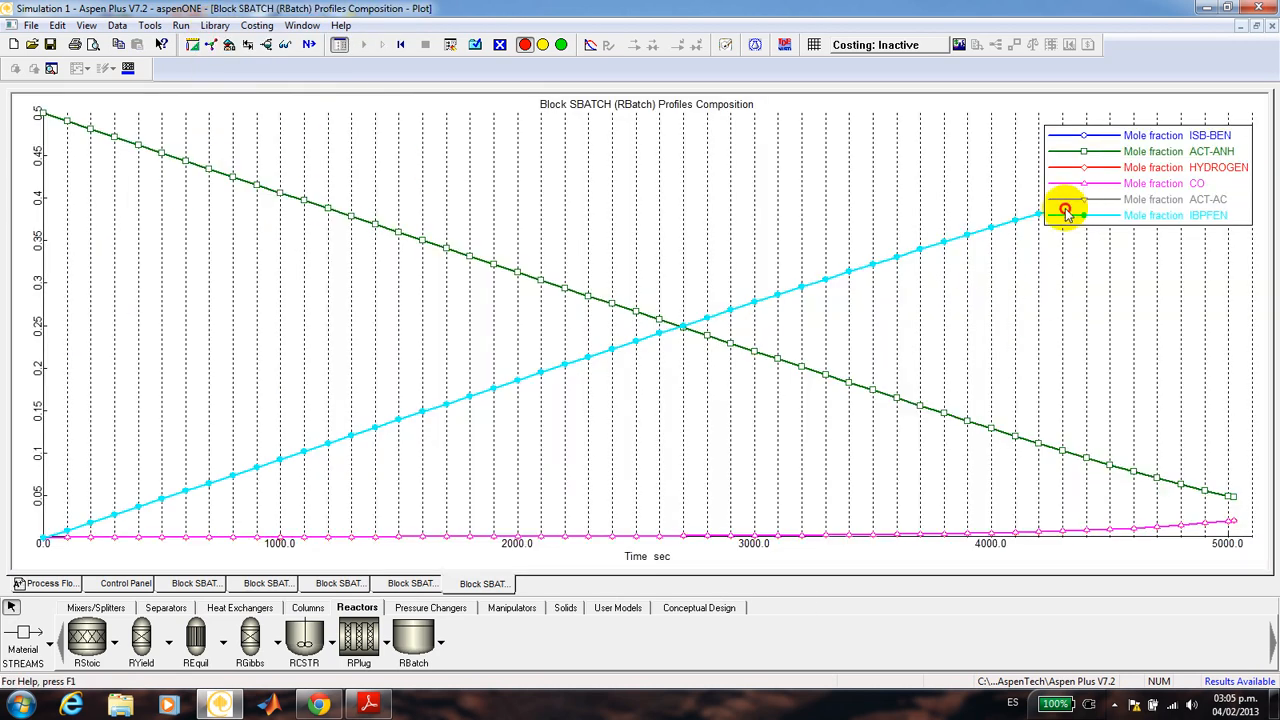
drag(912, 201, 810, 200)
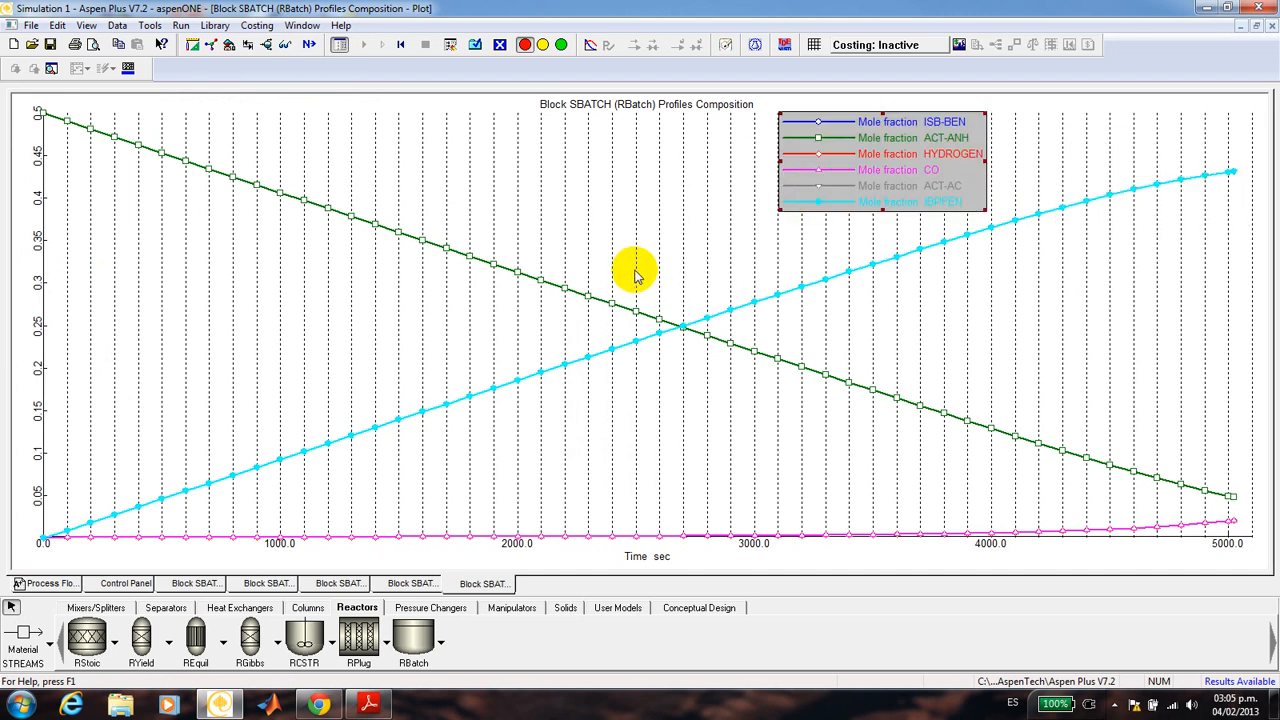
click(658, 261)
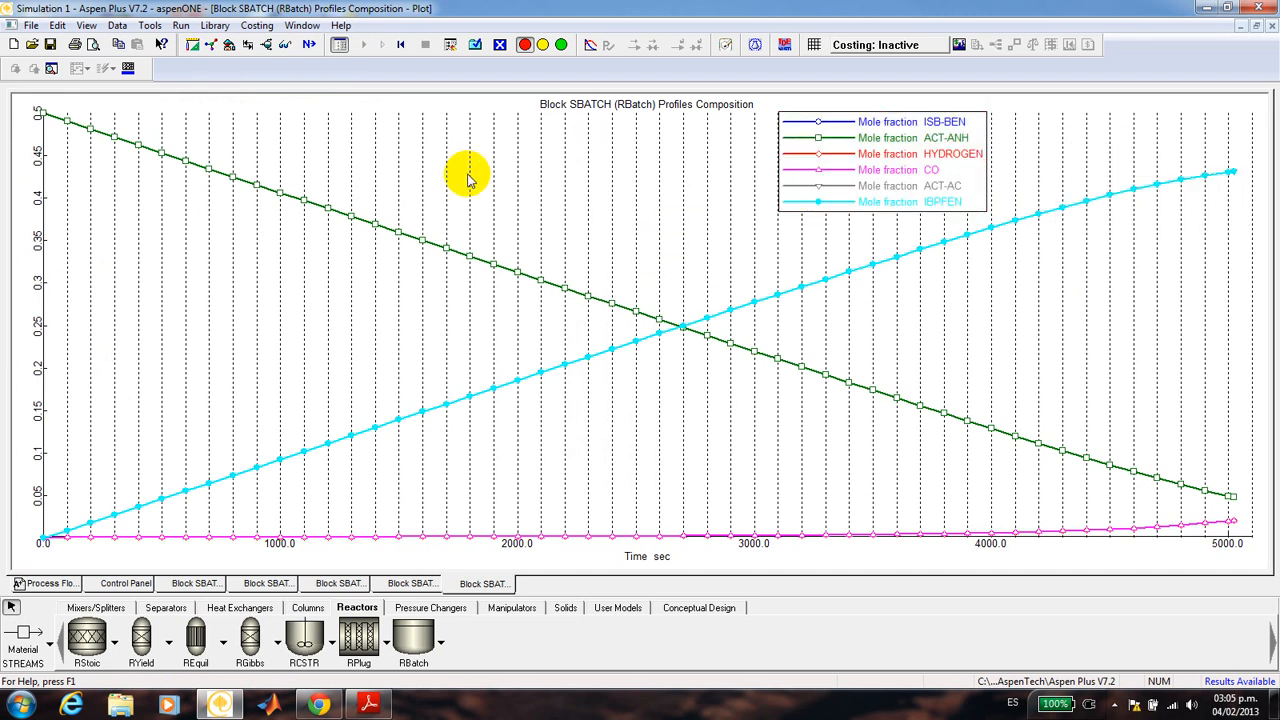